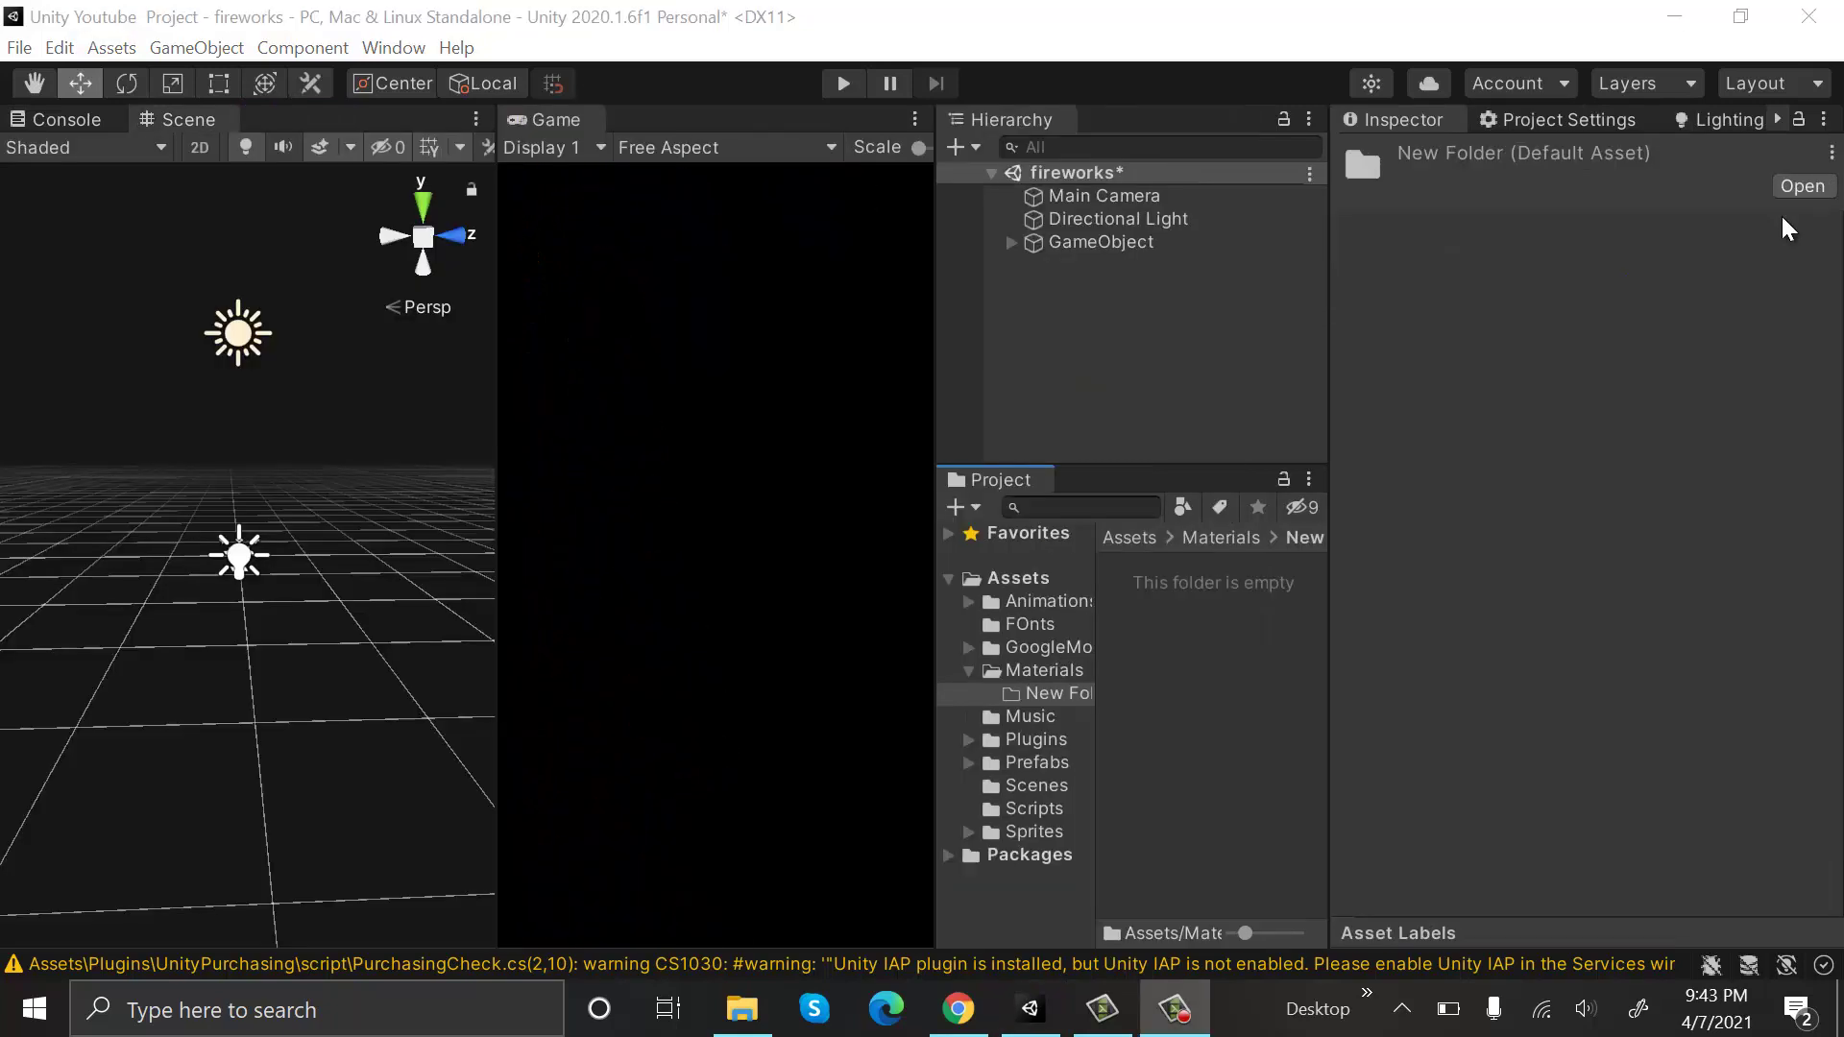
Create a Particle System from the Hierarchy's Effects menu and name it Coins_burst.
right_click(1118, 297)
mouse_move(1294, 661)
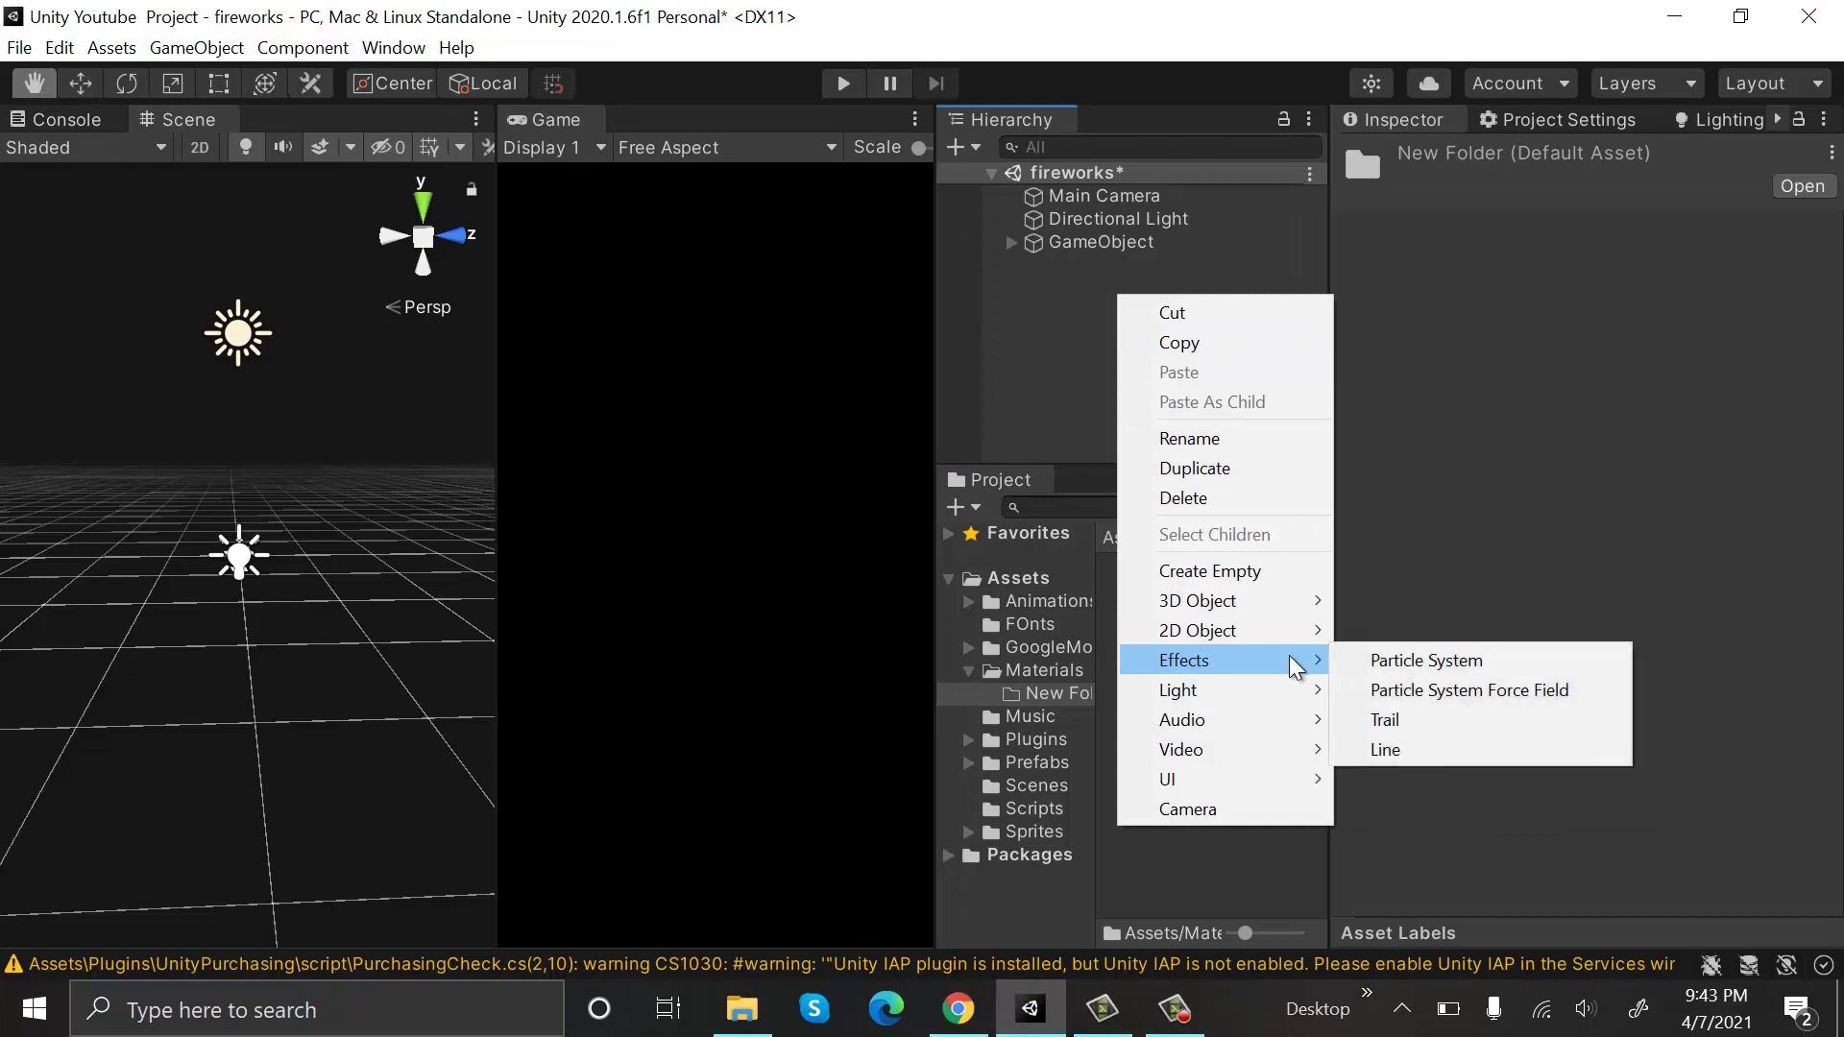
left_click(1426, 661)
left_click(1652, 158)
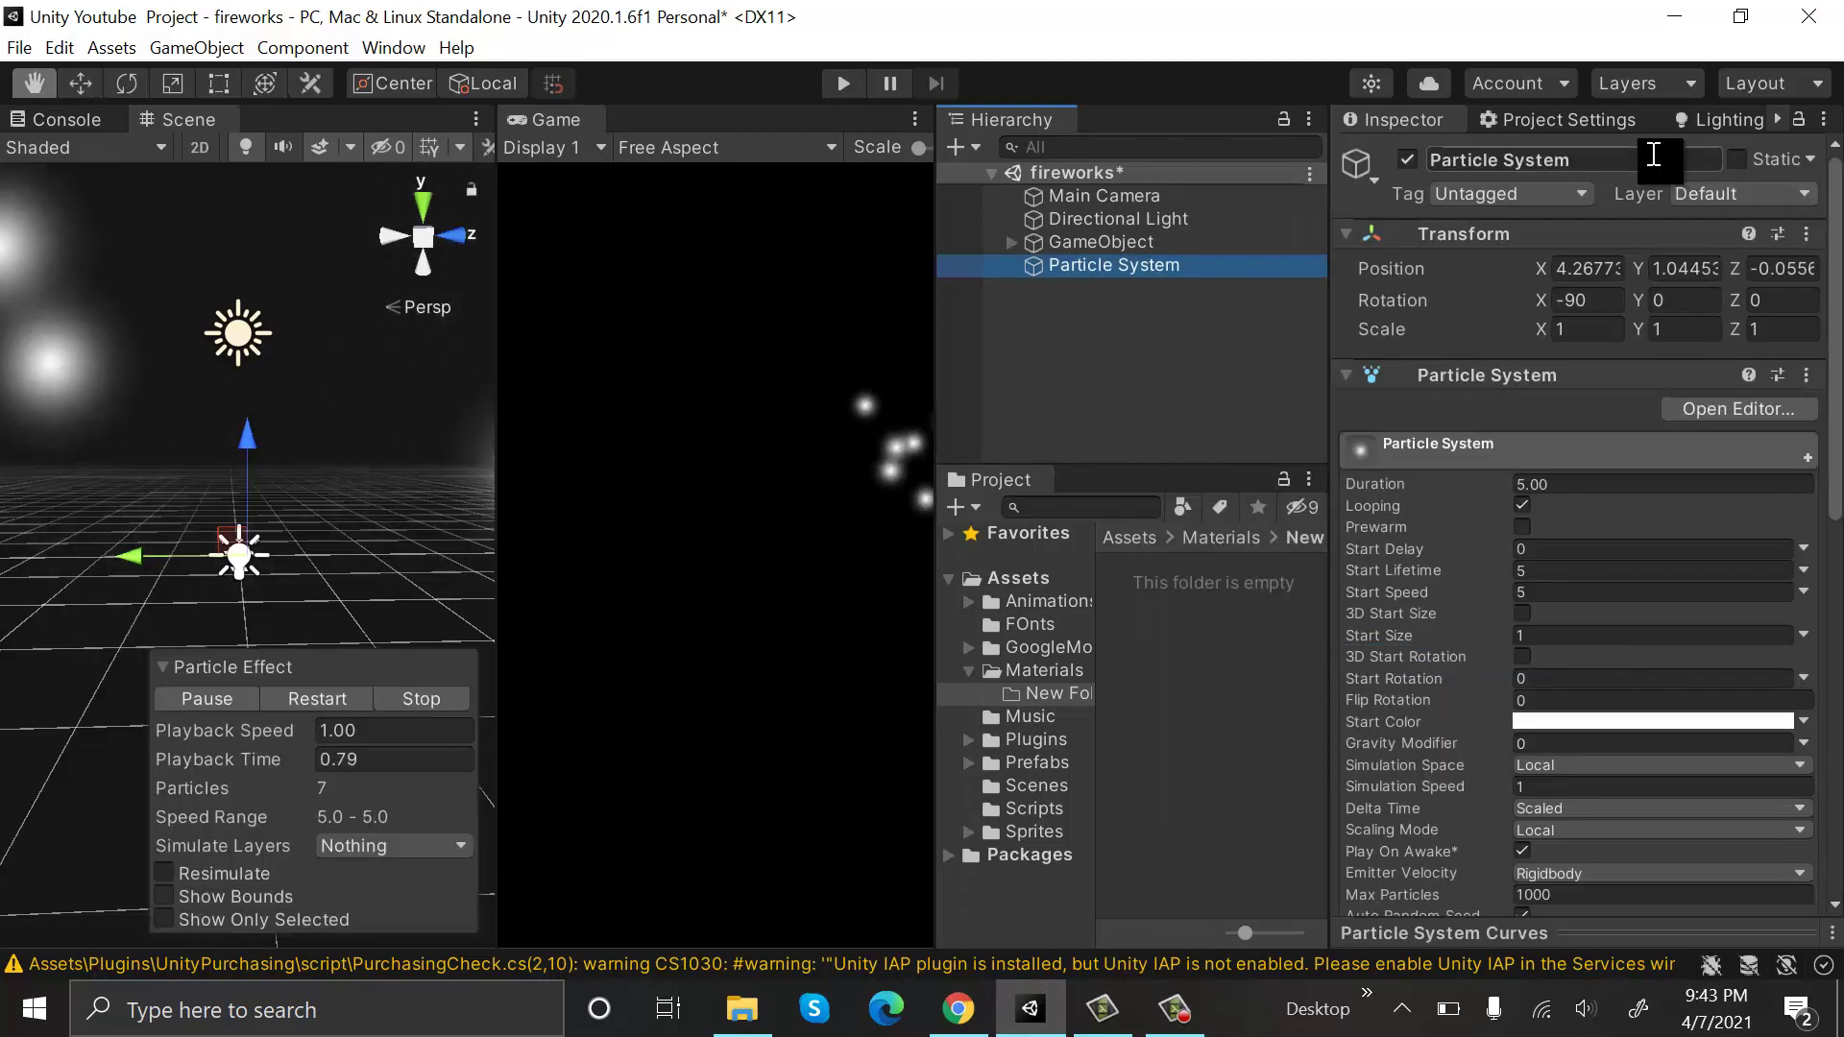
type("Co")
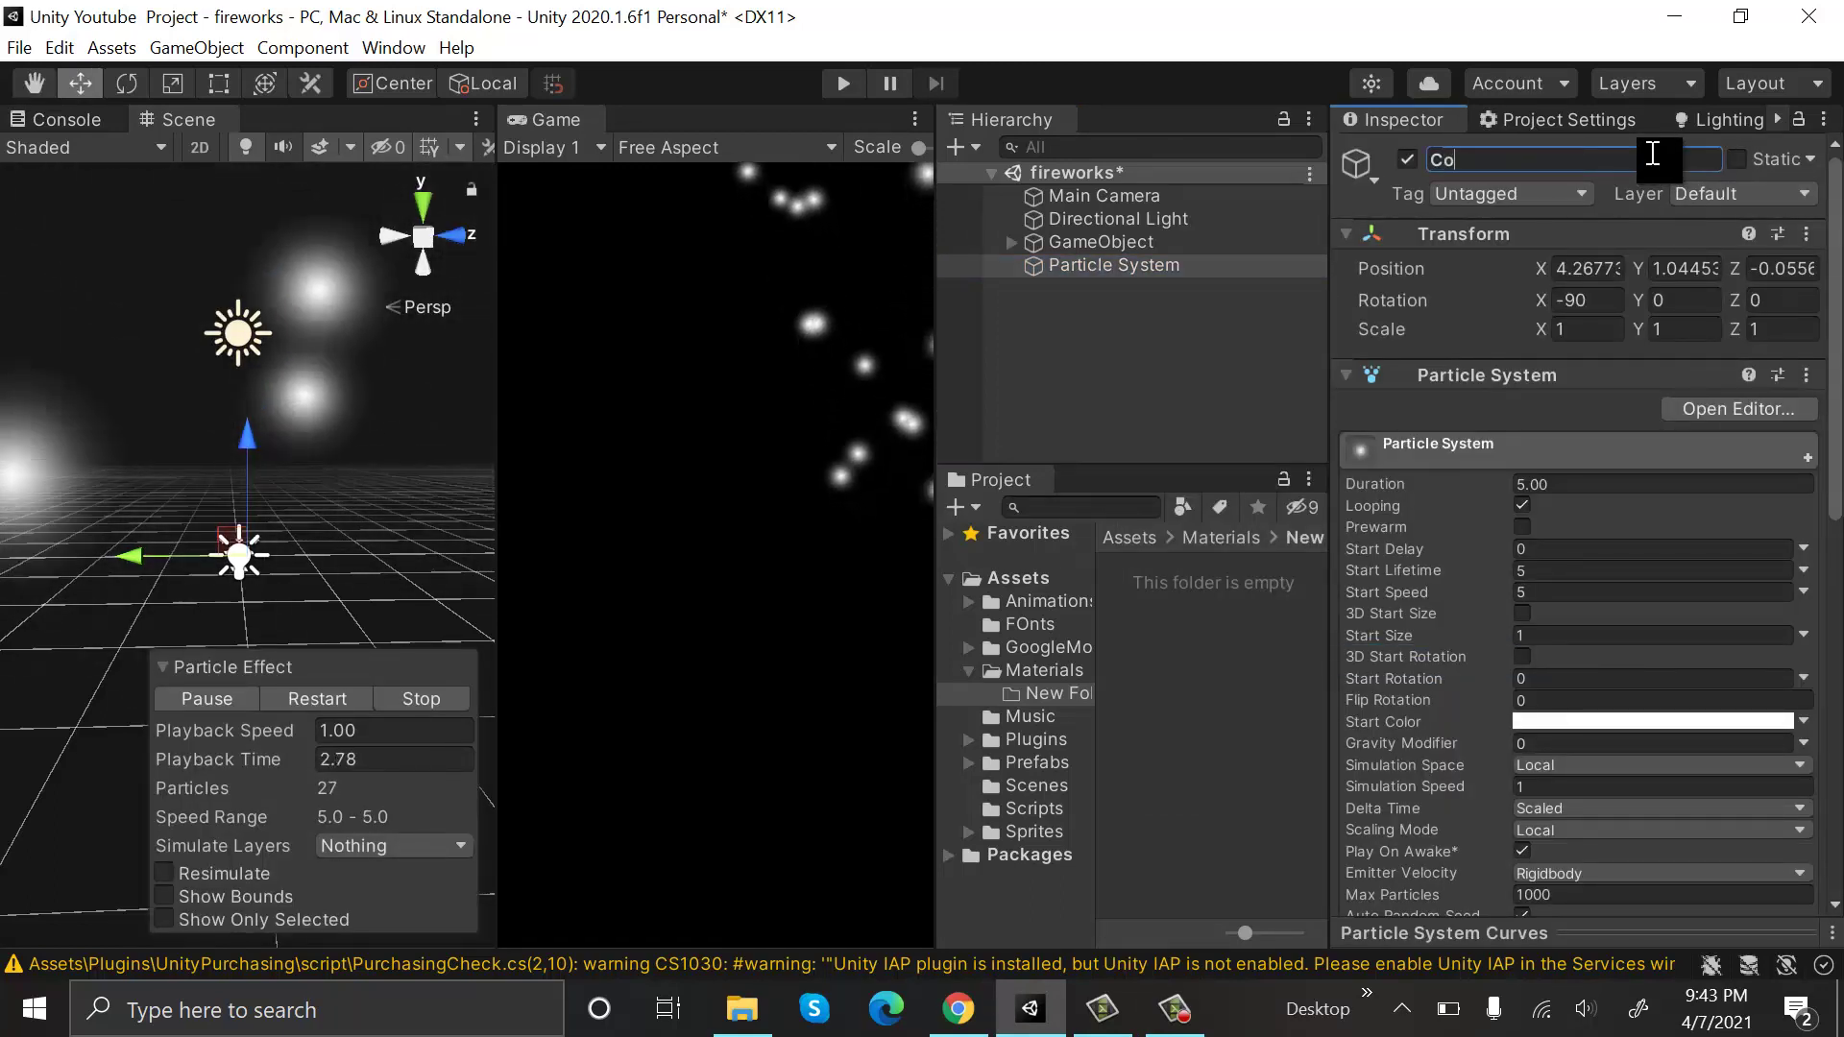
type("ins_burst")
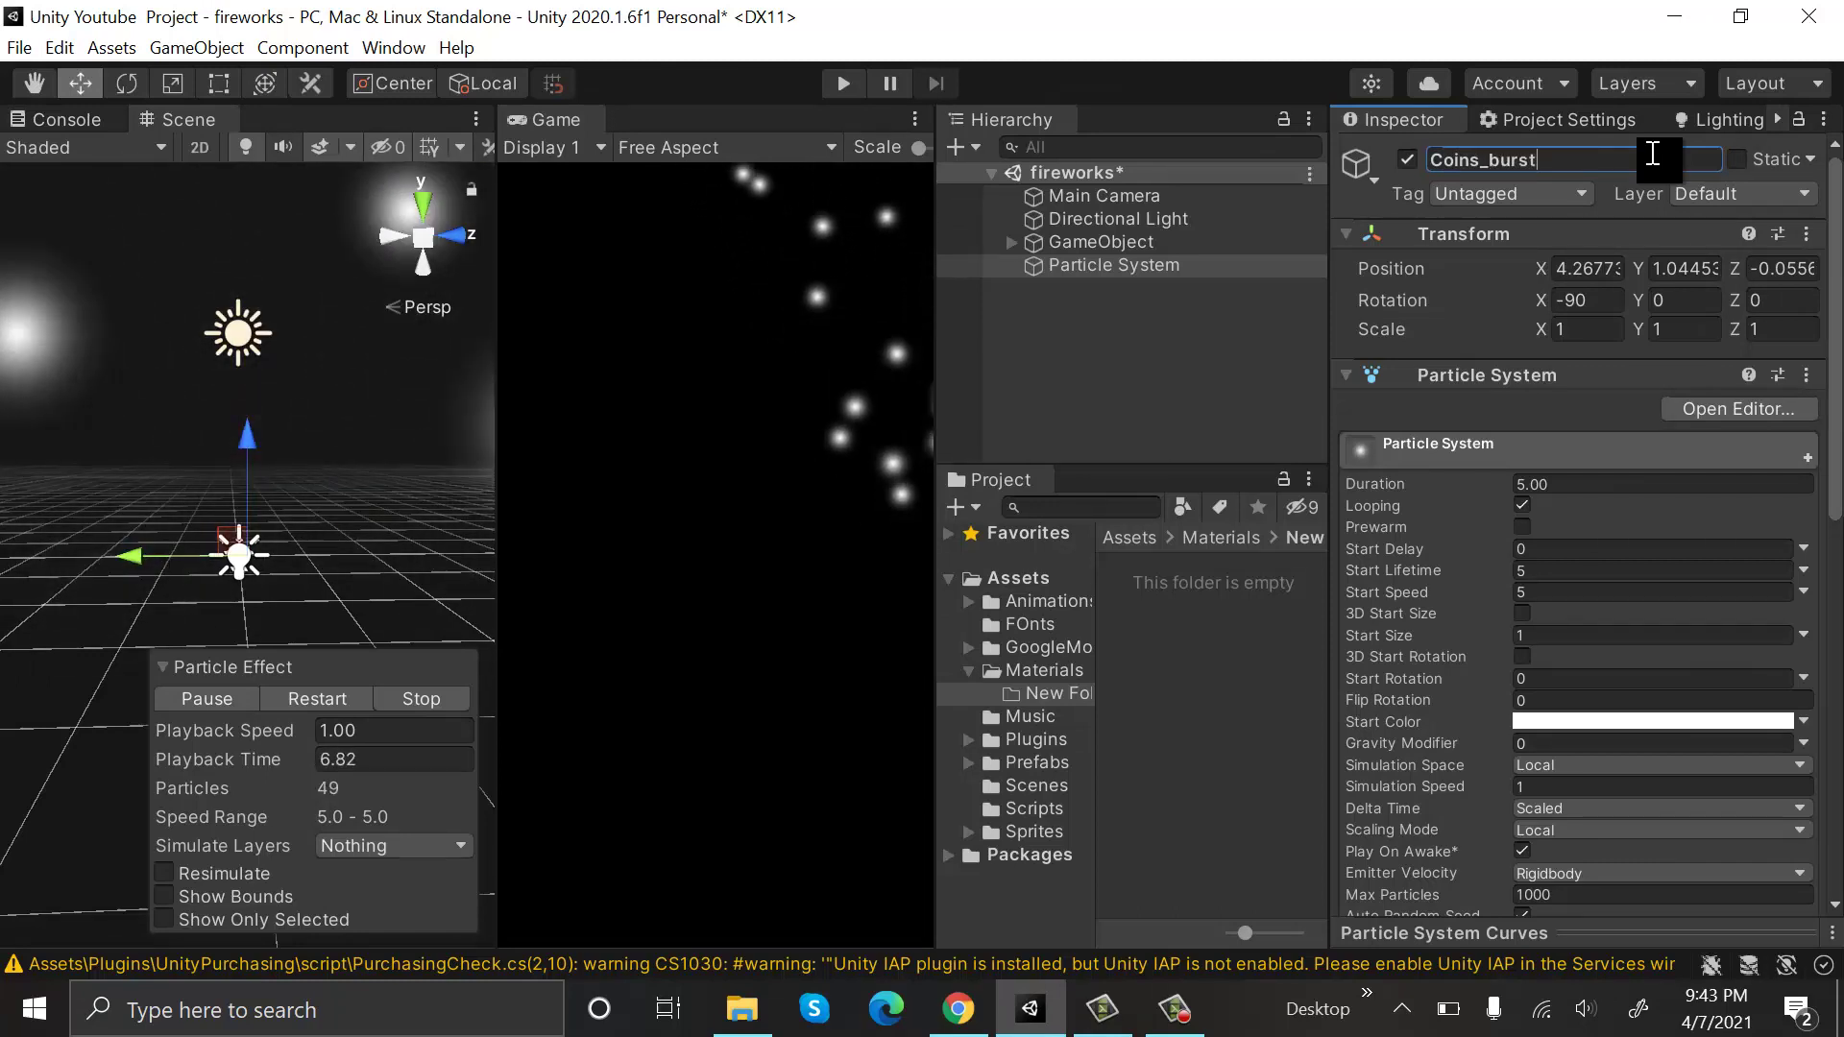
key("Return")
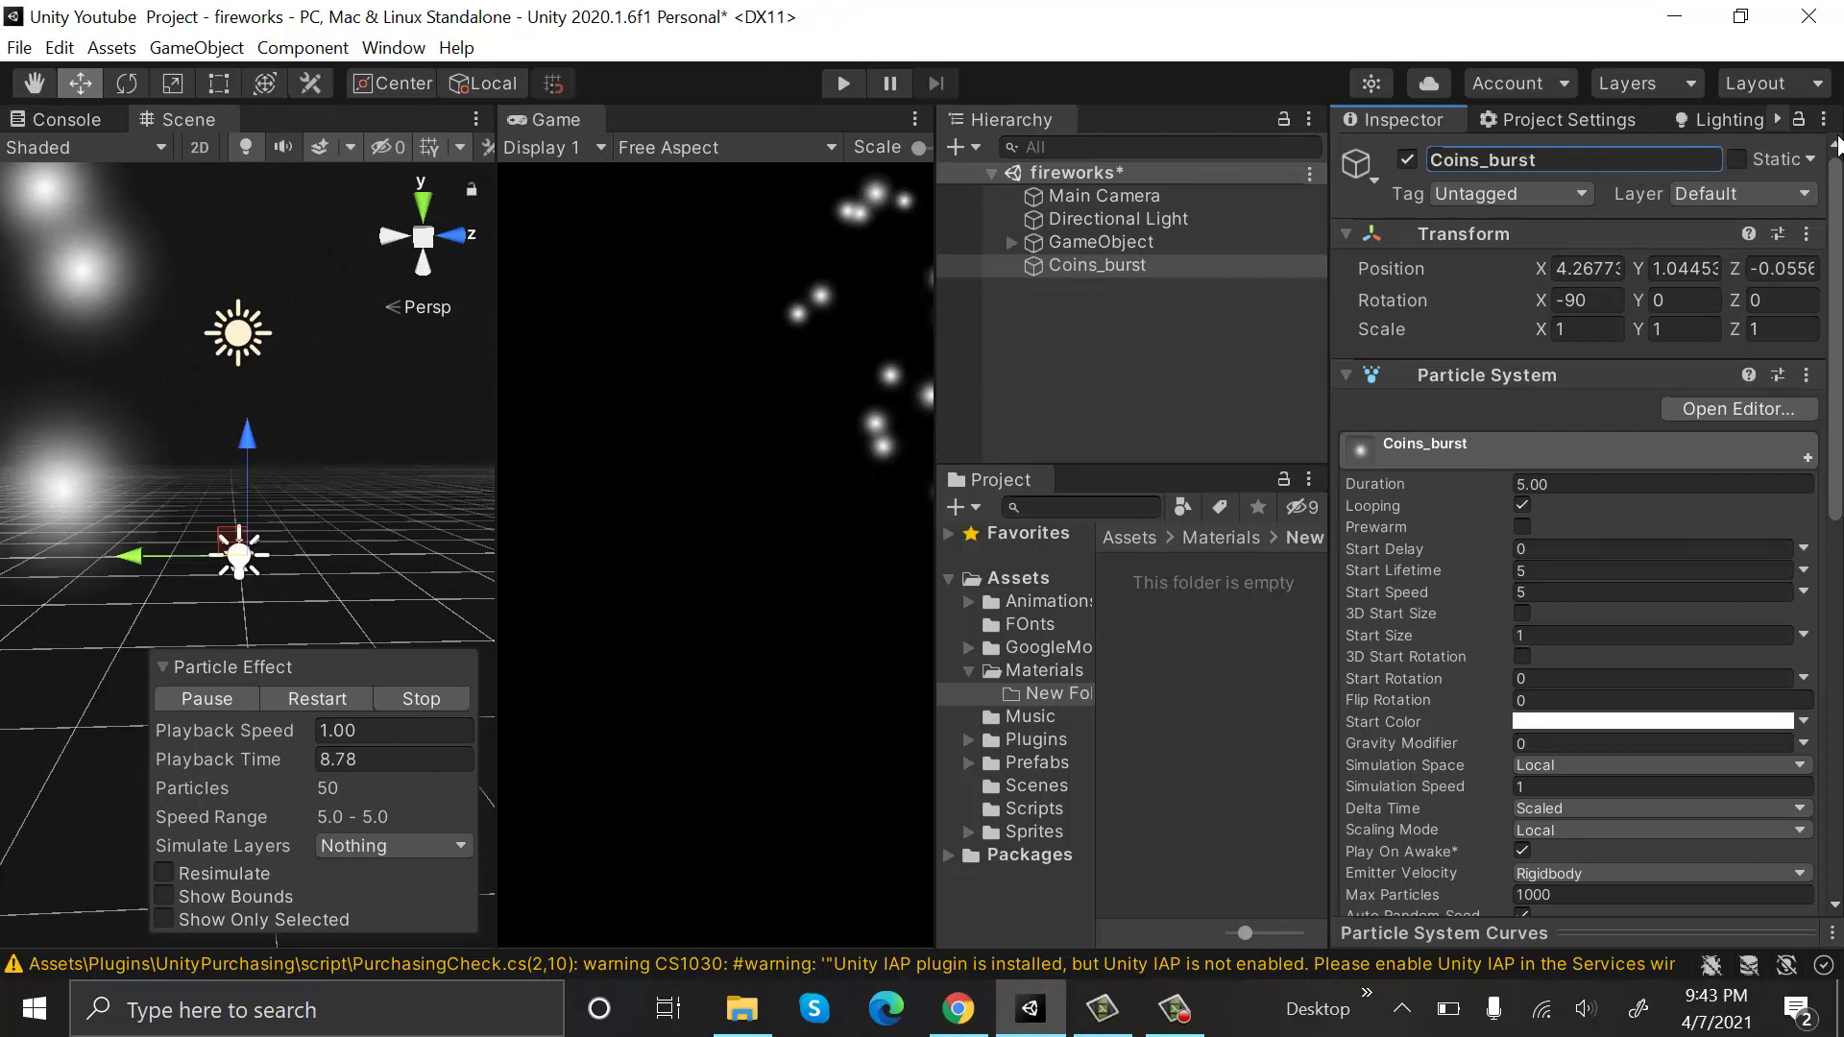
left_click(1807, 235)
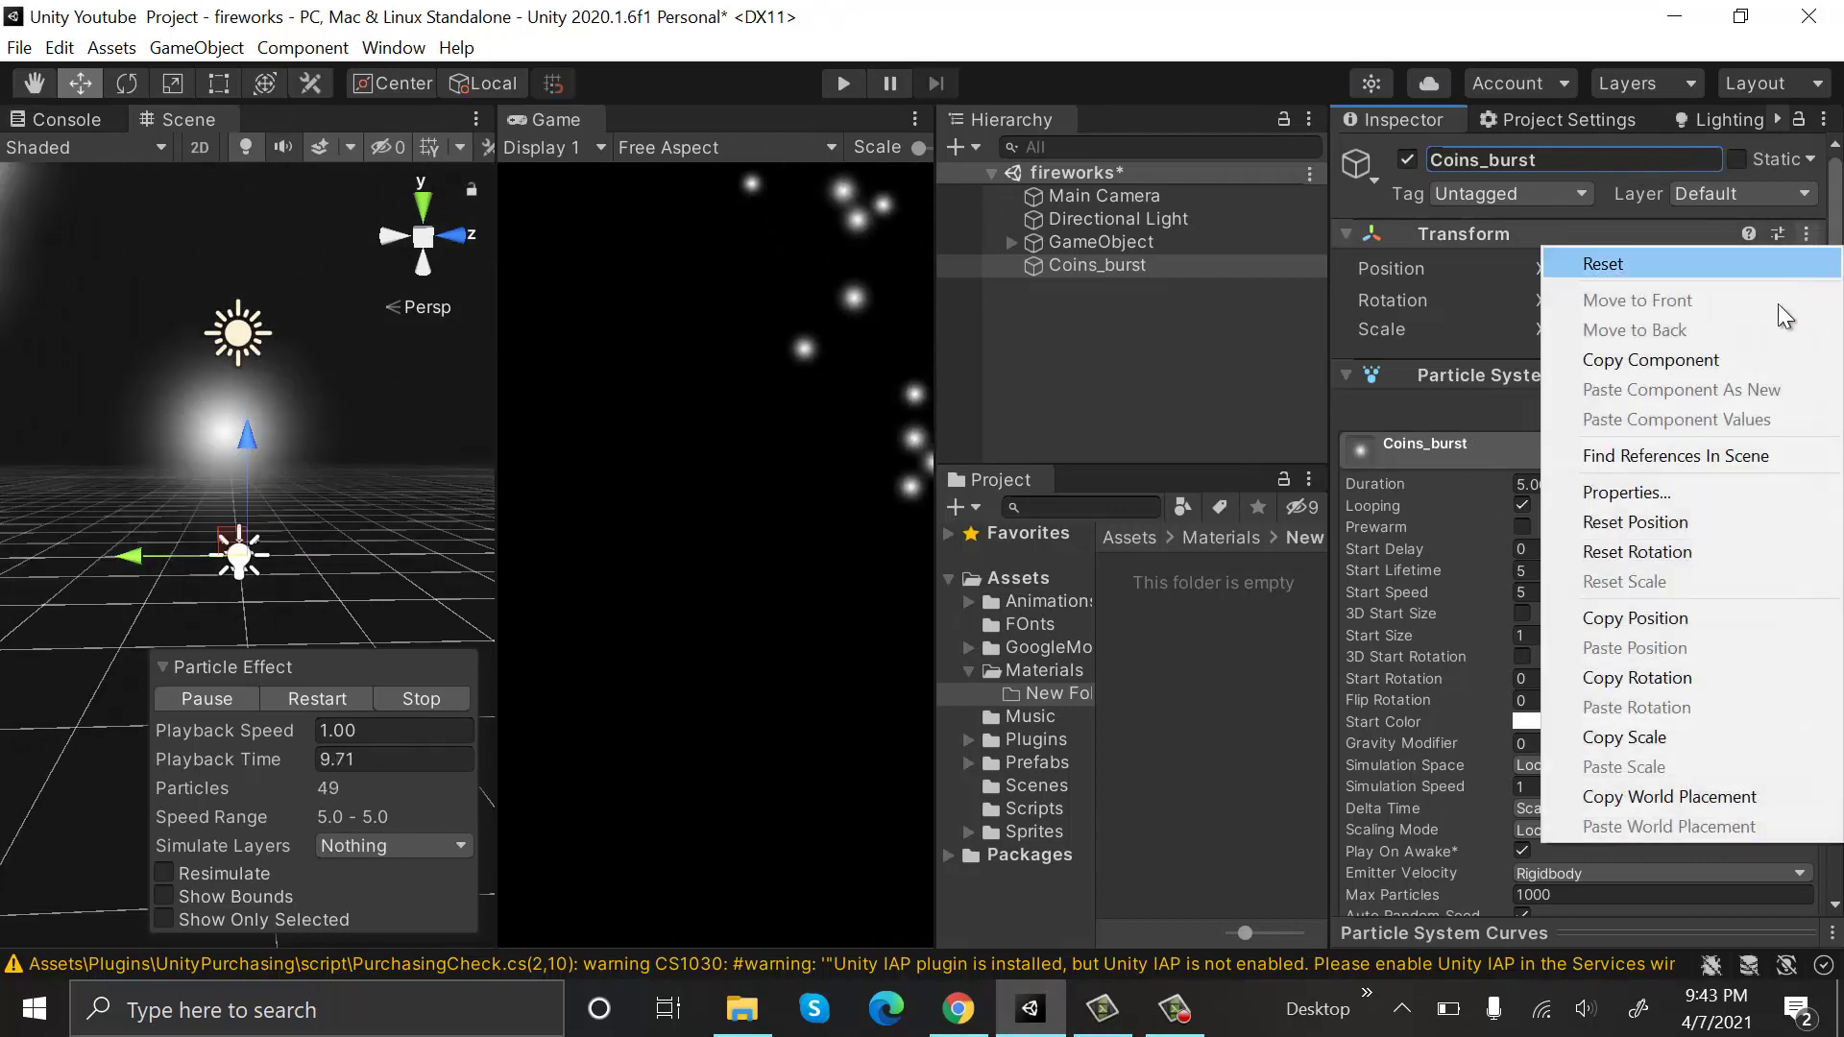
Reset Coins_burst's position to the world origin, trial a Main Camera move, then reselect Coins_burst.
left_click(1705, 530)
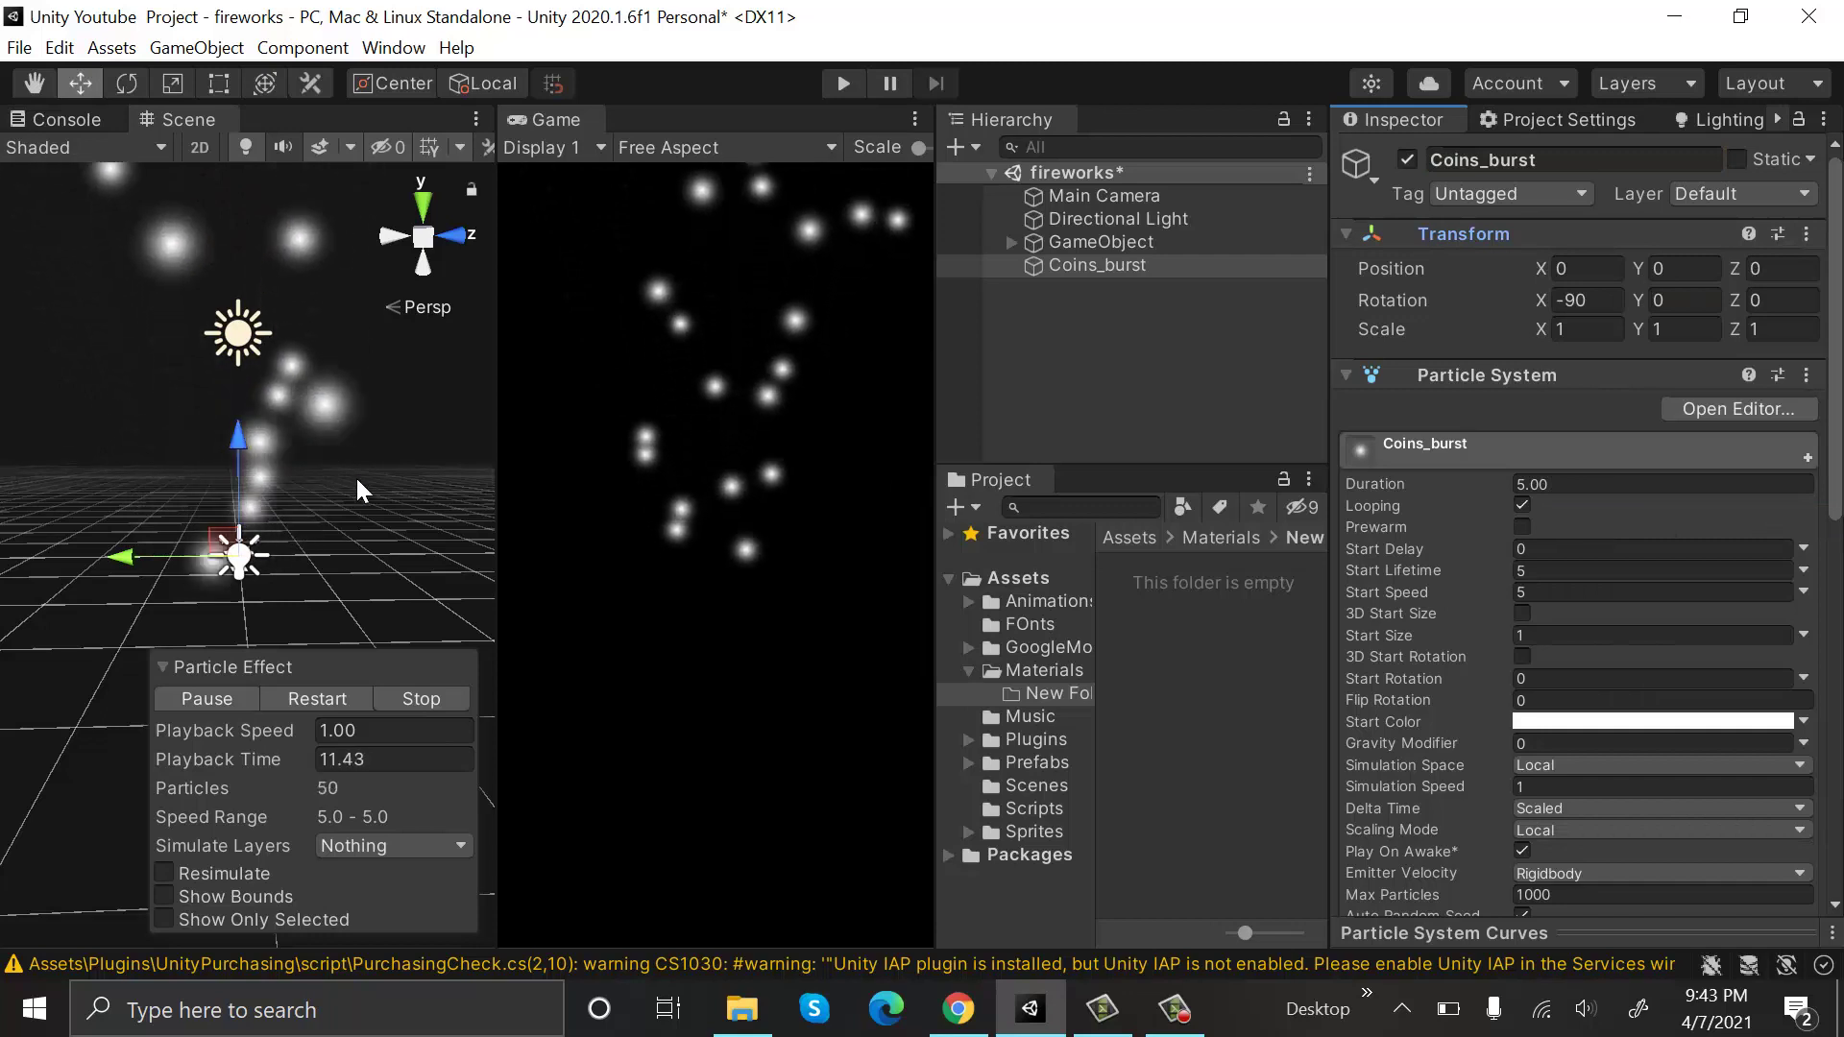
left_click(1224, 202)
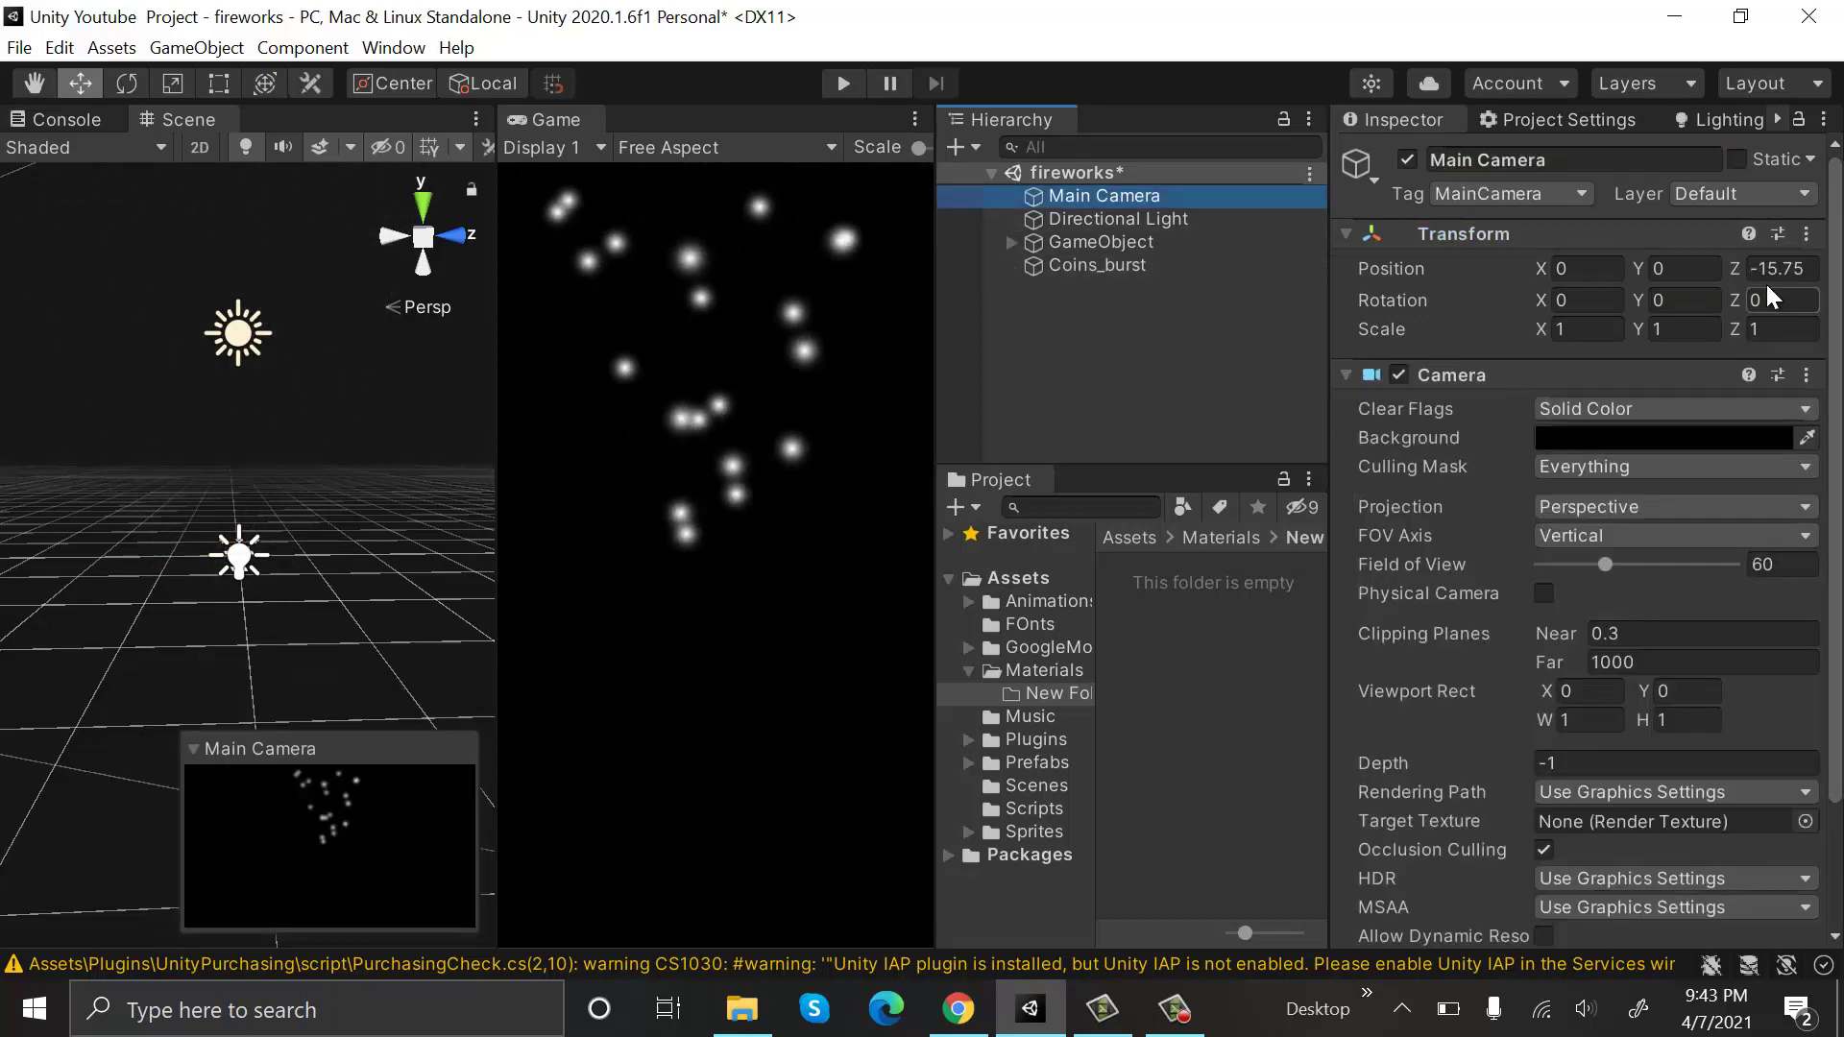
left_click_drag(1735, 265, 1560, 285)
key("ctrl+z")
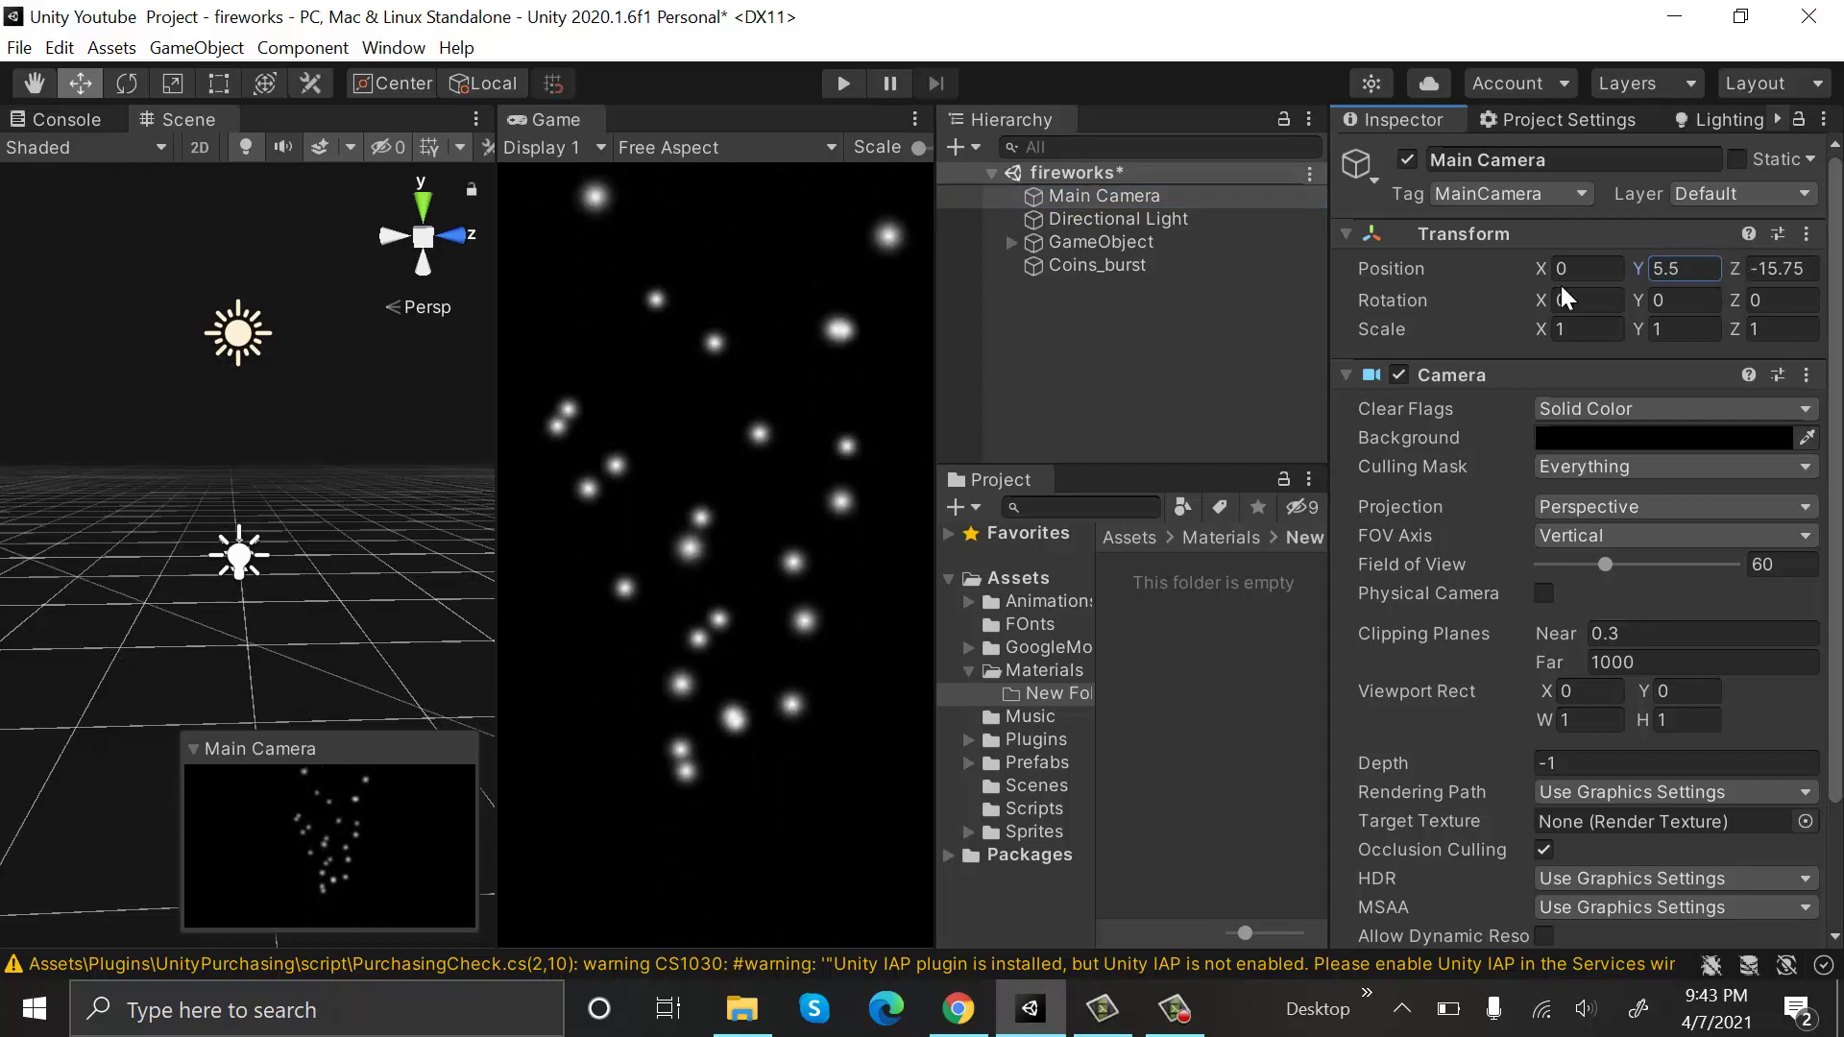
left_click(1141, 263)
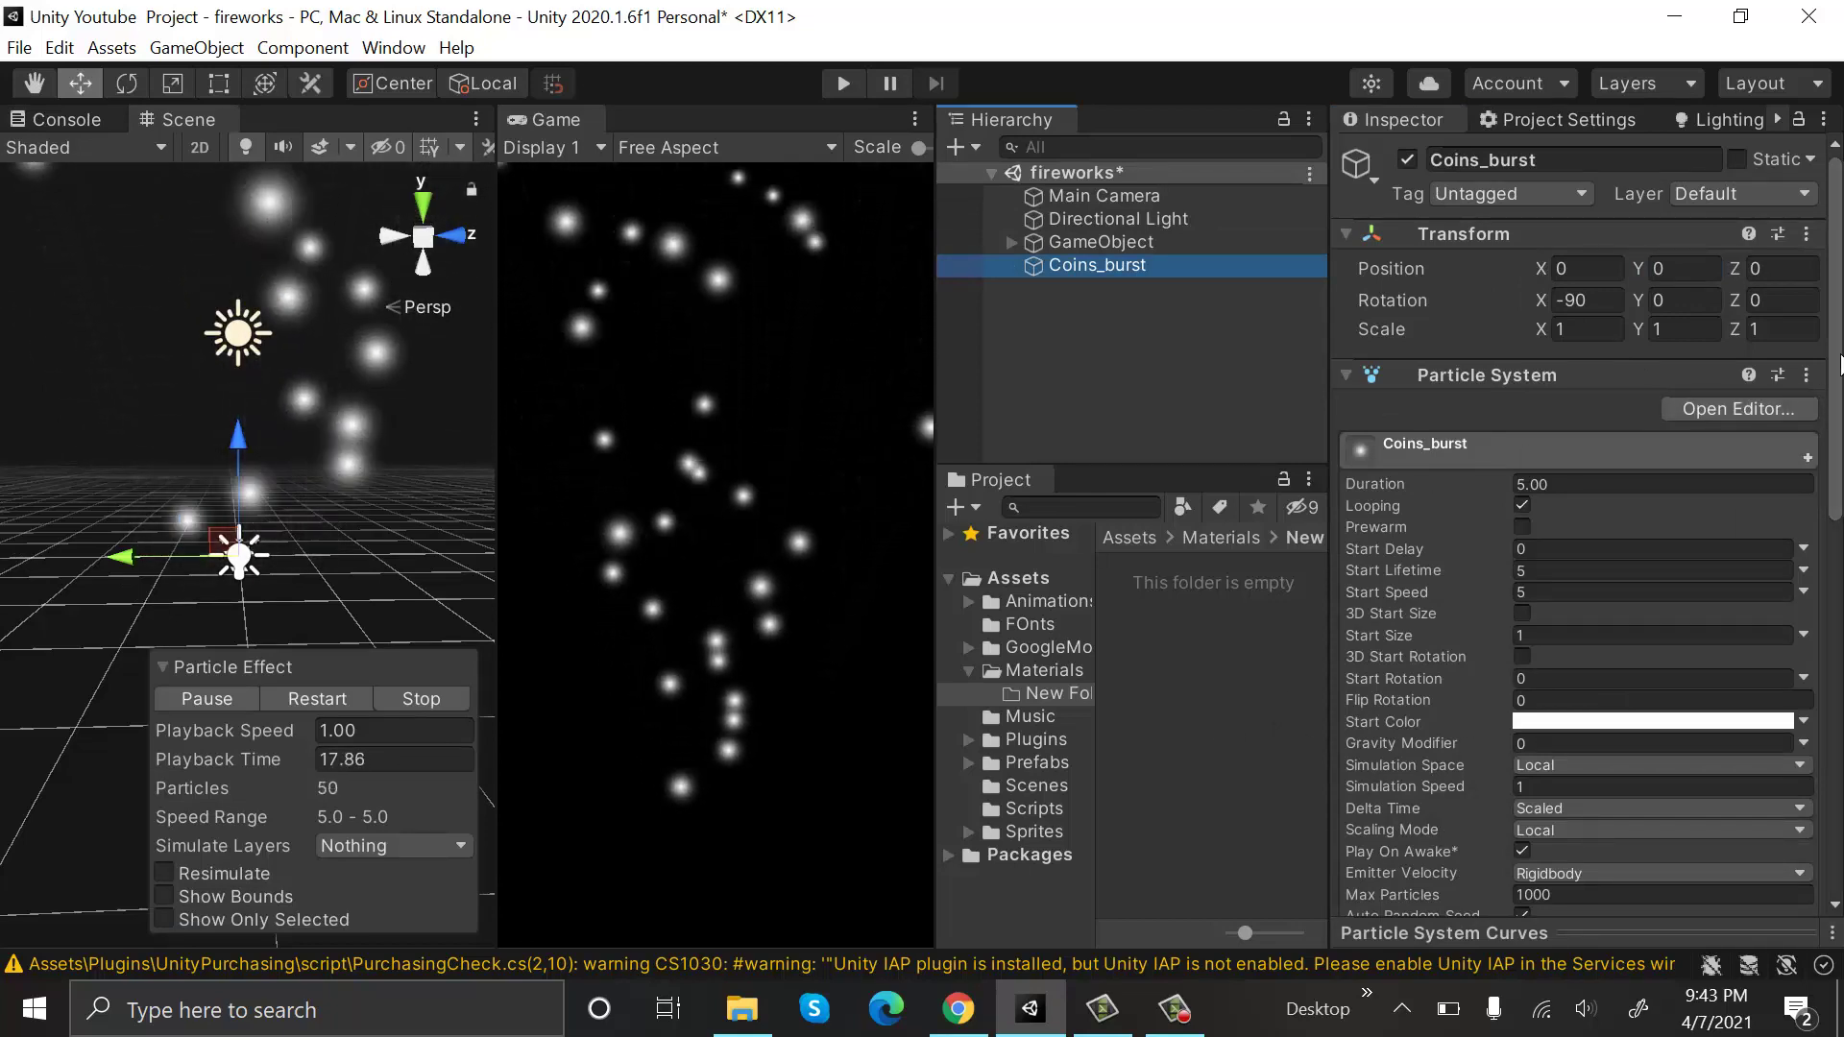
Expand the Renderer module and set Max Particle Size to 3.
scroll(1801, 501, "down", 10)
left_click(1510, 721)
scroll(1648, 622, "down", 5)
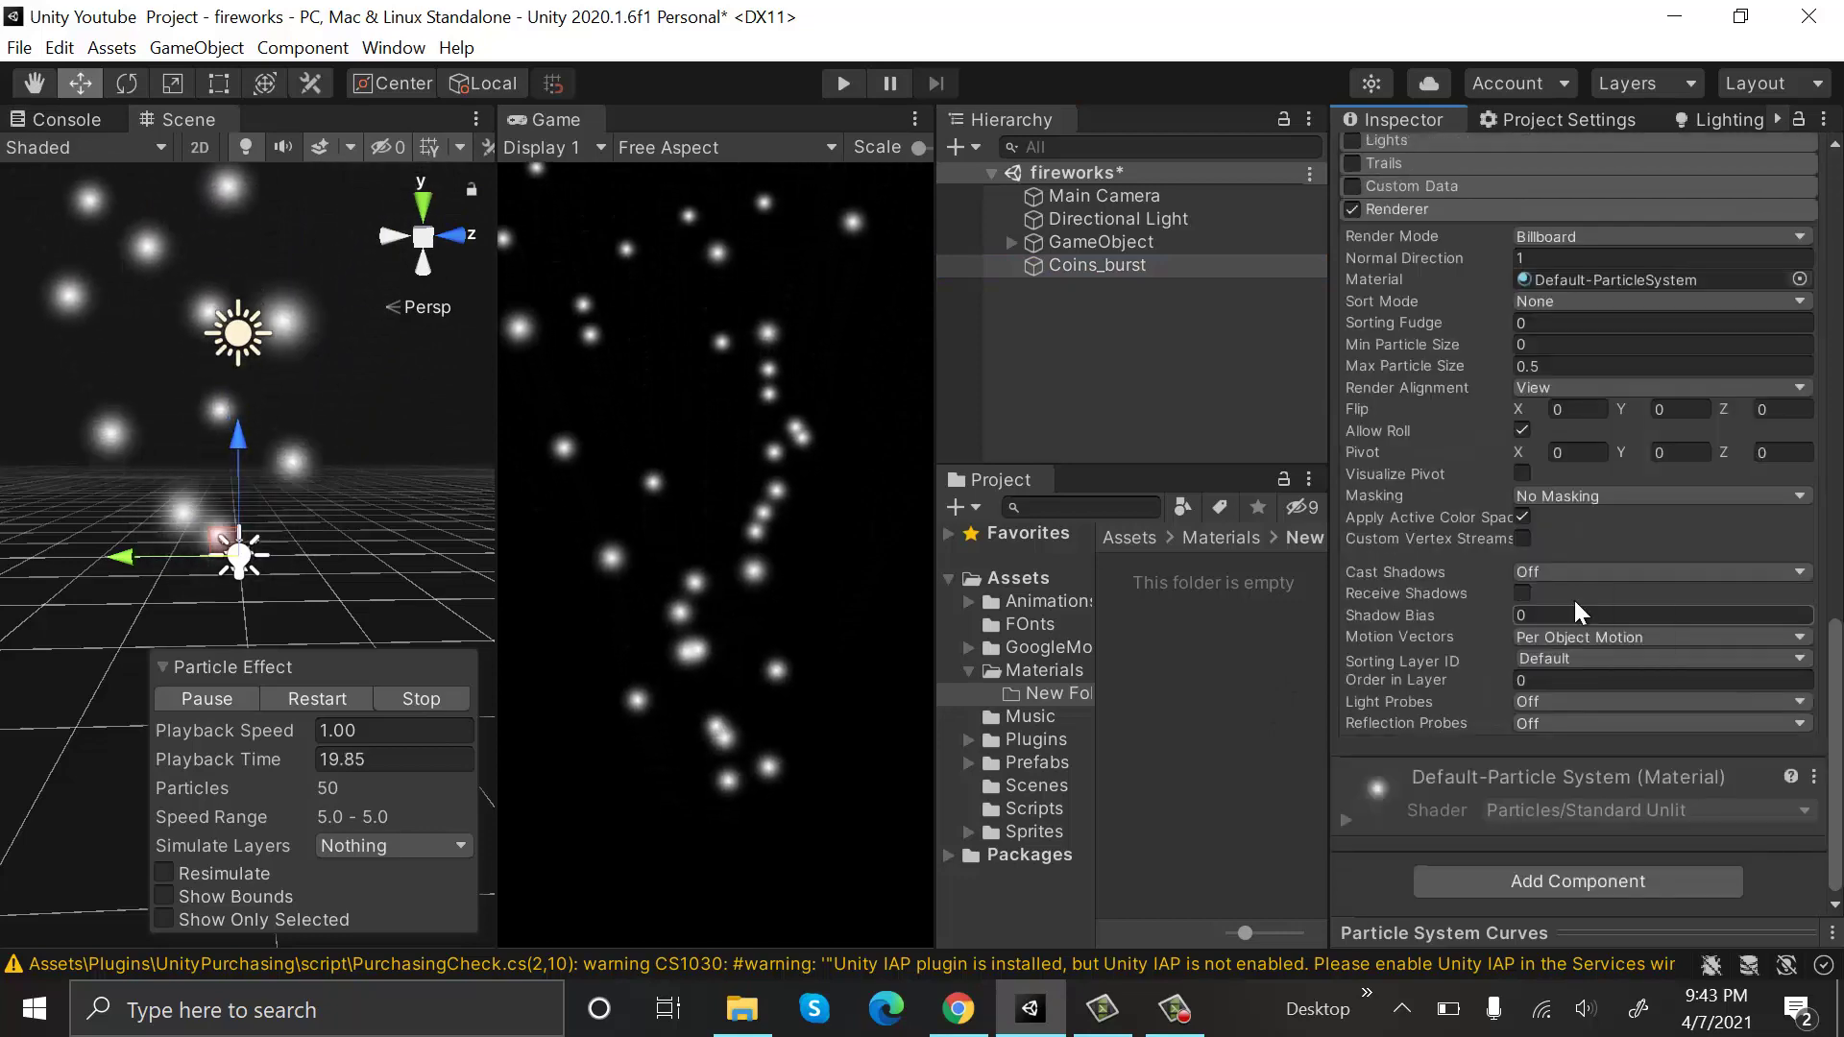
left_click(1560, 367)
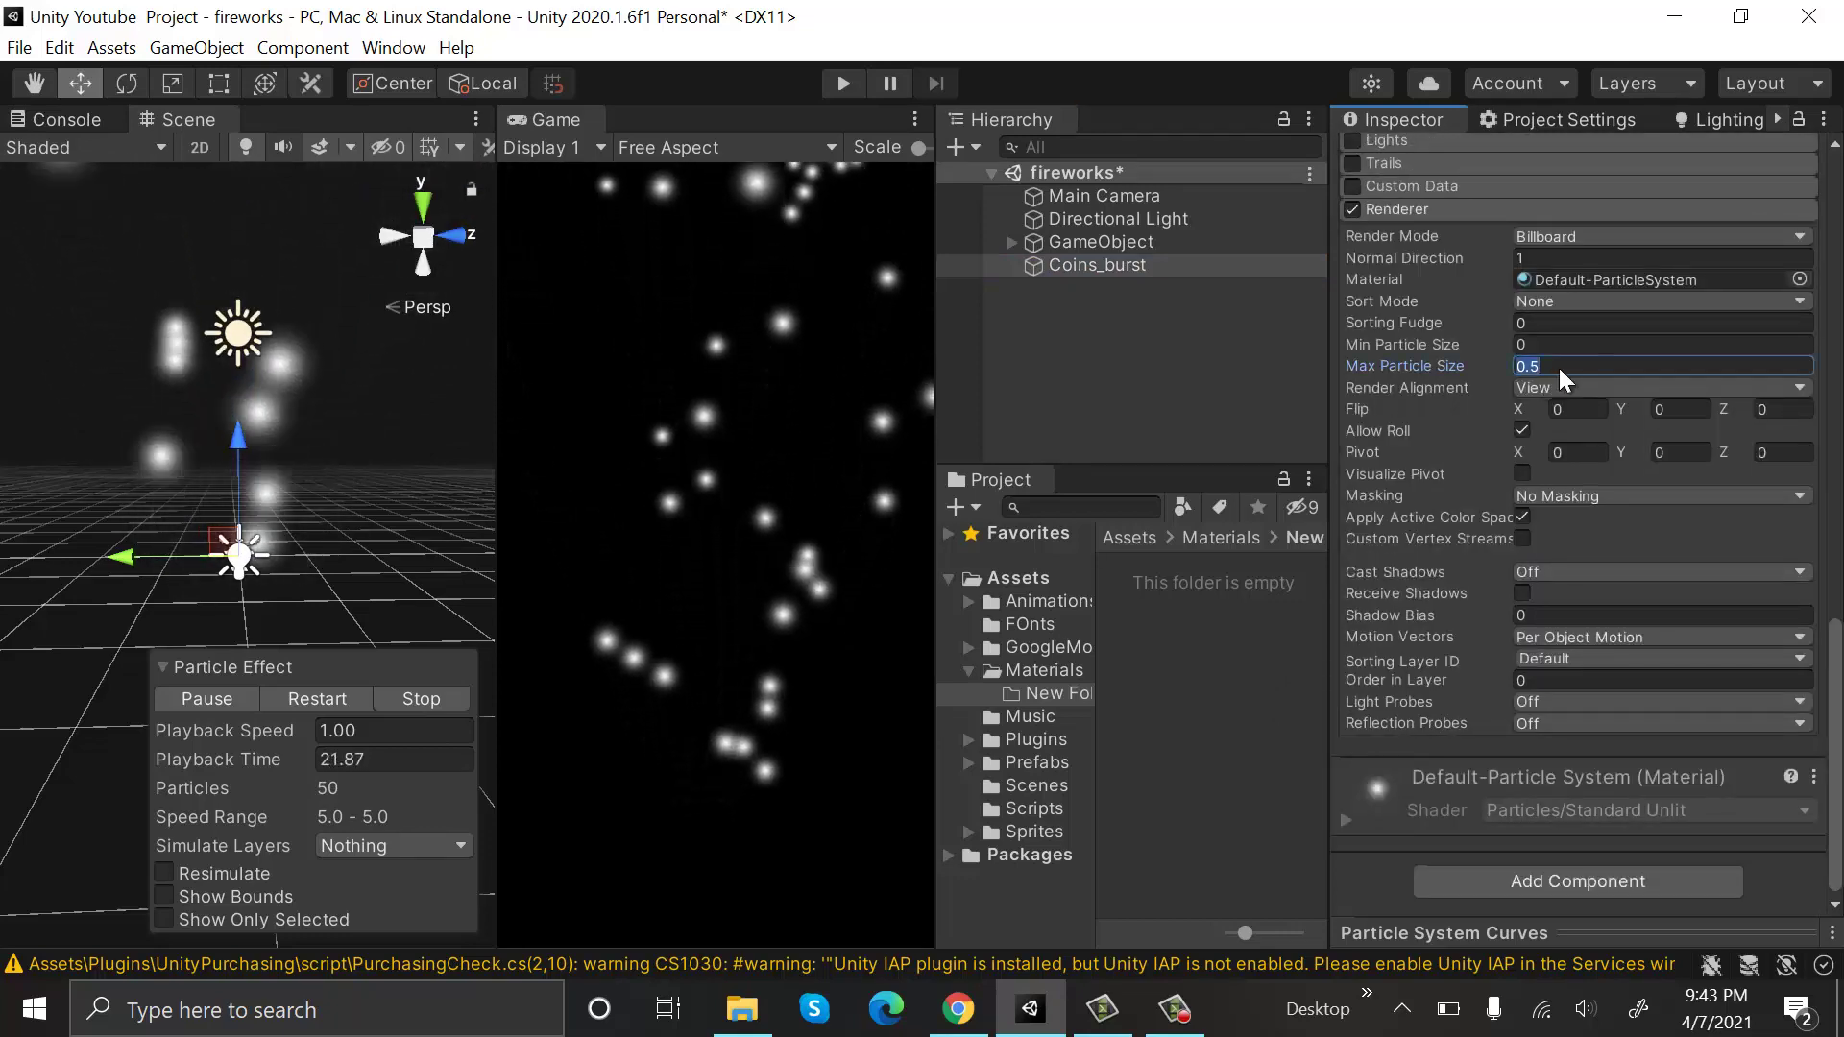
type("3")
scroll(1733, 447, "up", 15)
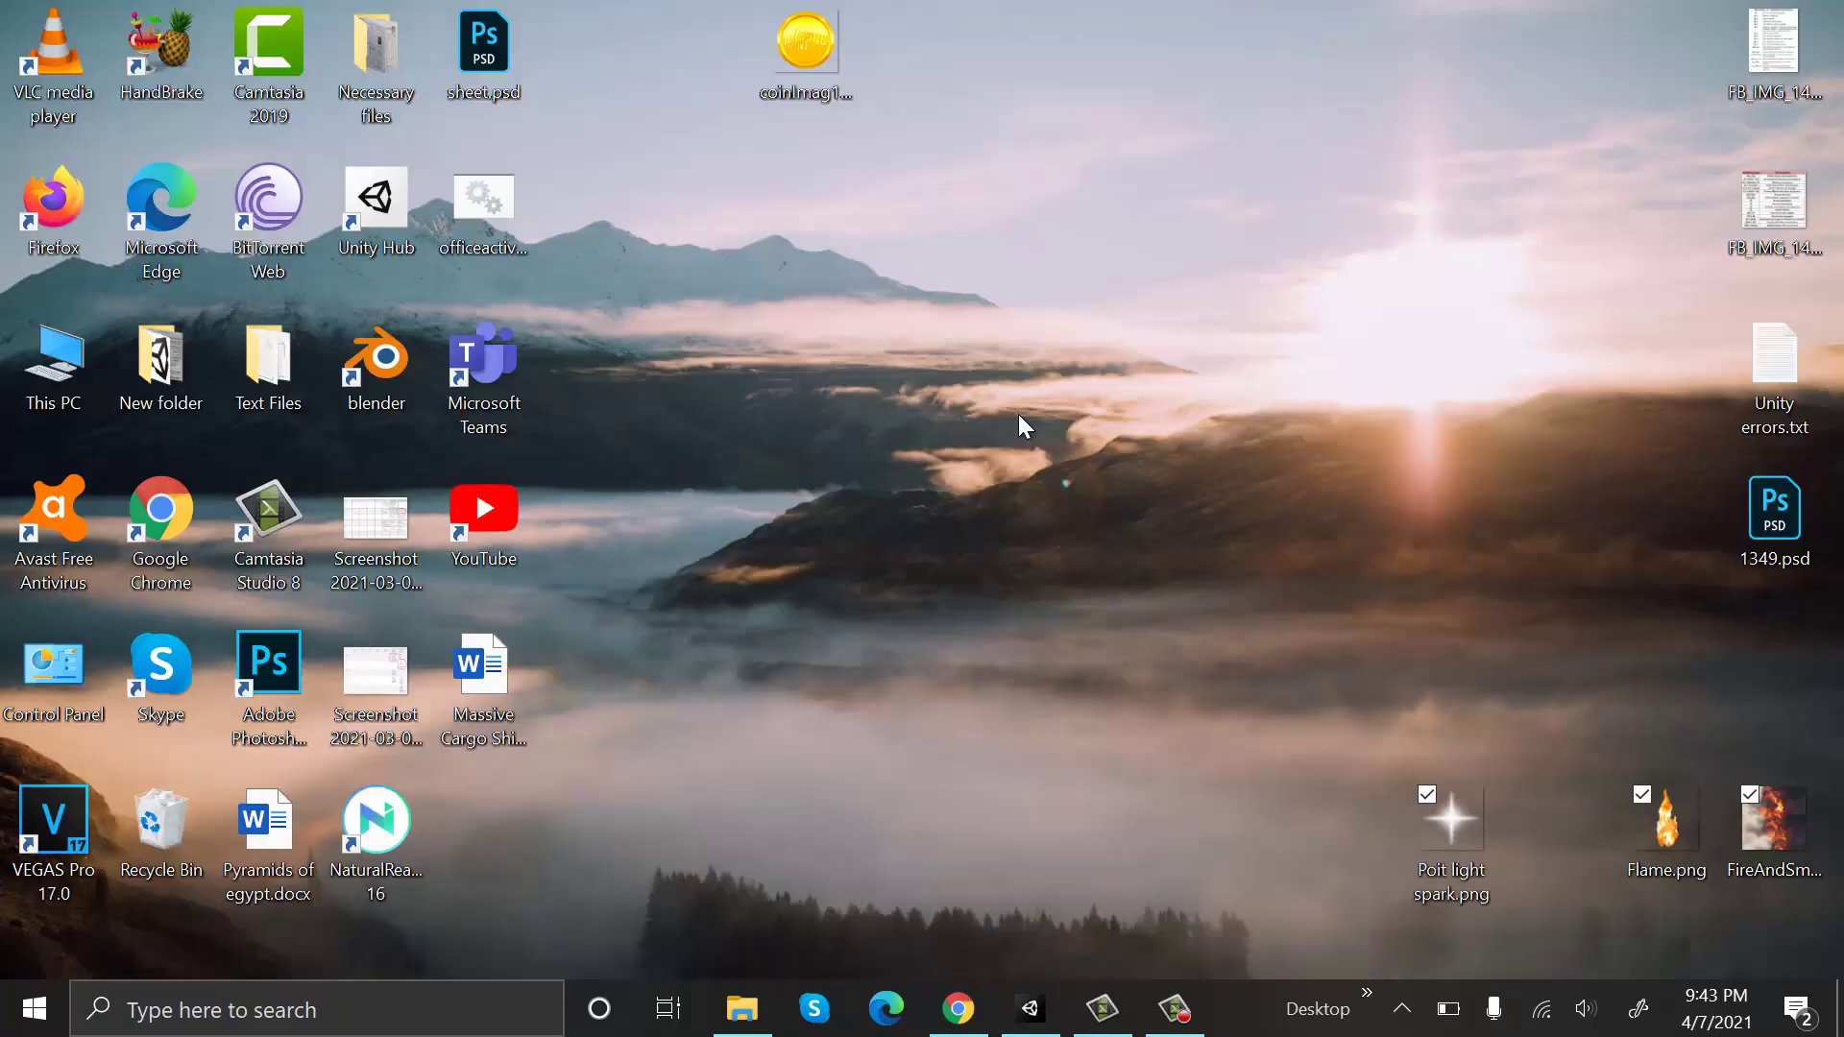
Drag coinImag1.png from the desktop into the Project panel's New Folder.
key("super+d")
left_click_drag(816, 50, 1178, 498)
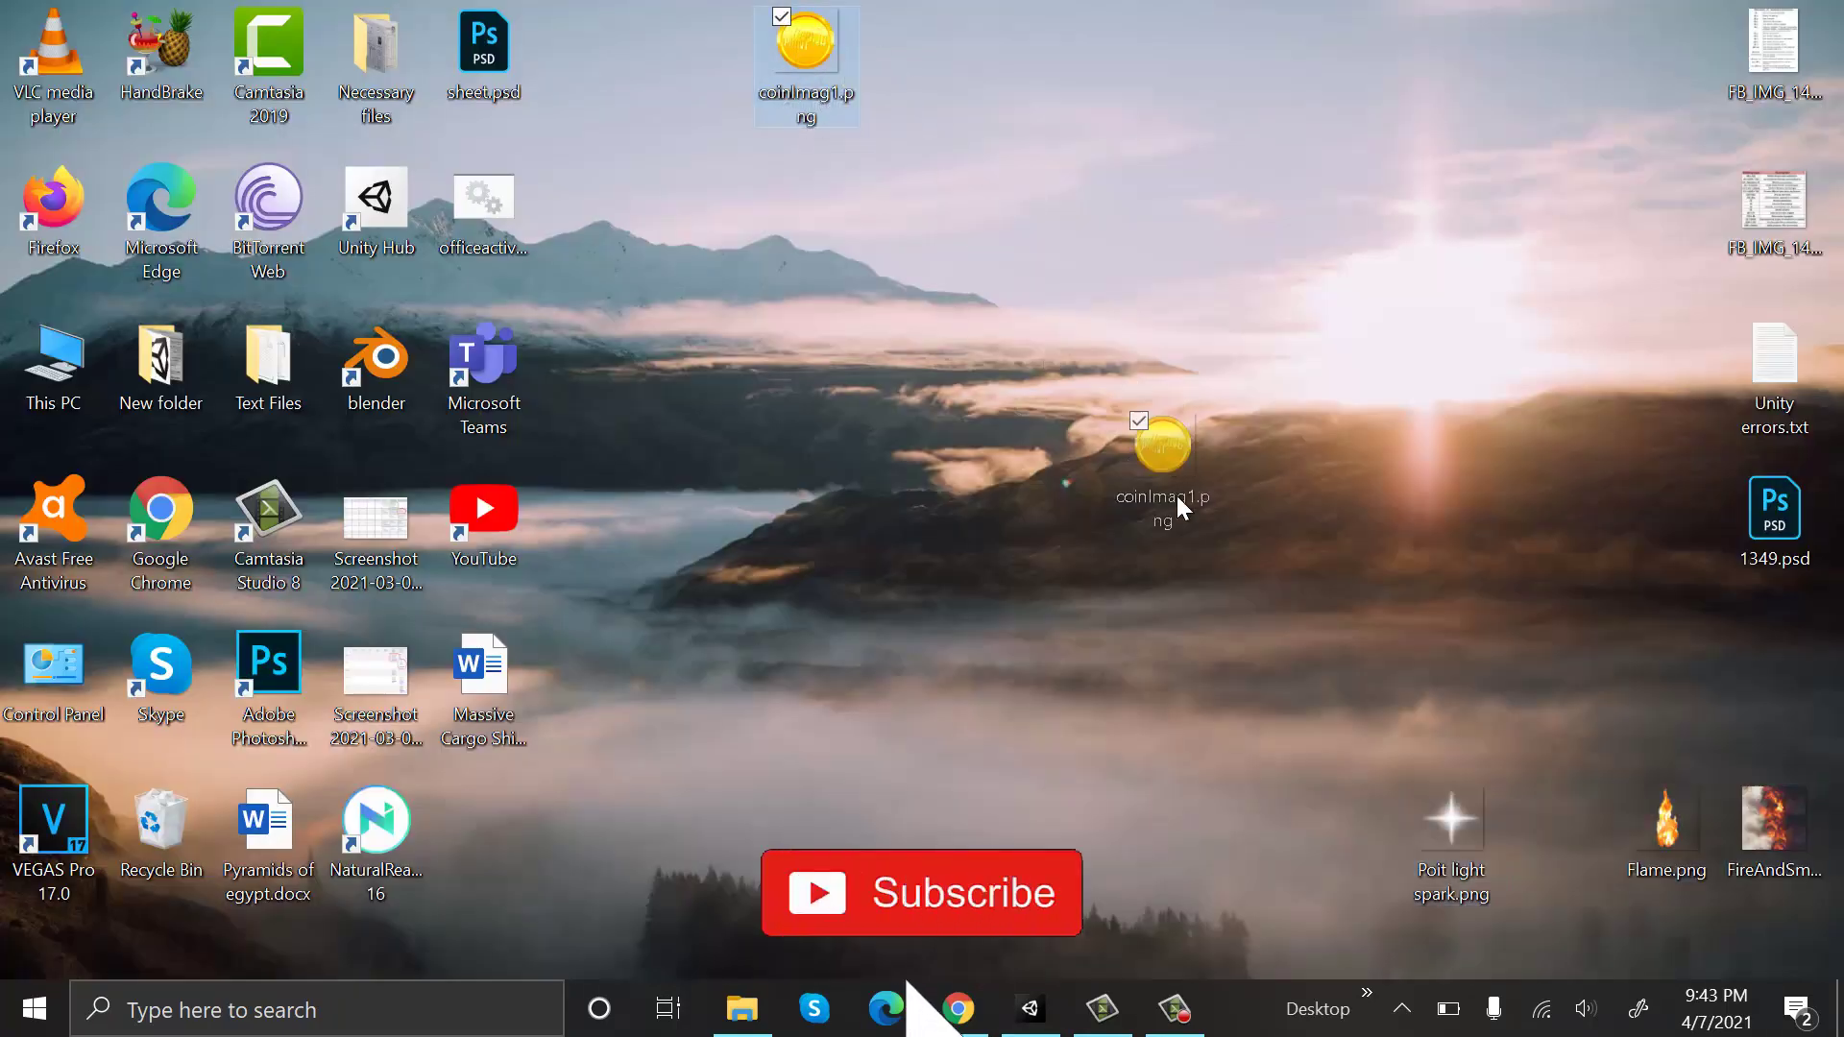
left_click_drag(1028, 976, 1185, 624)
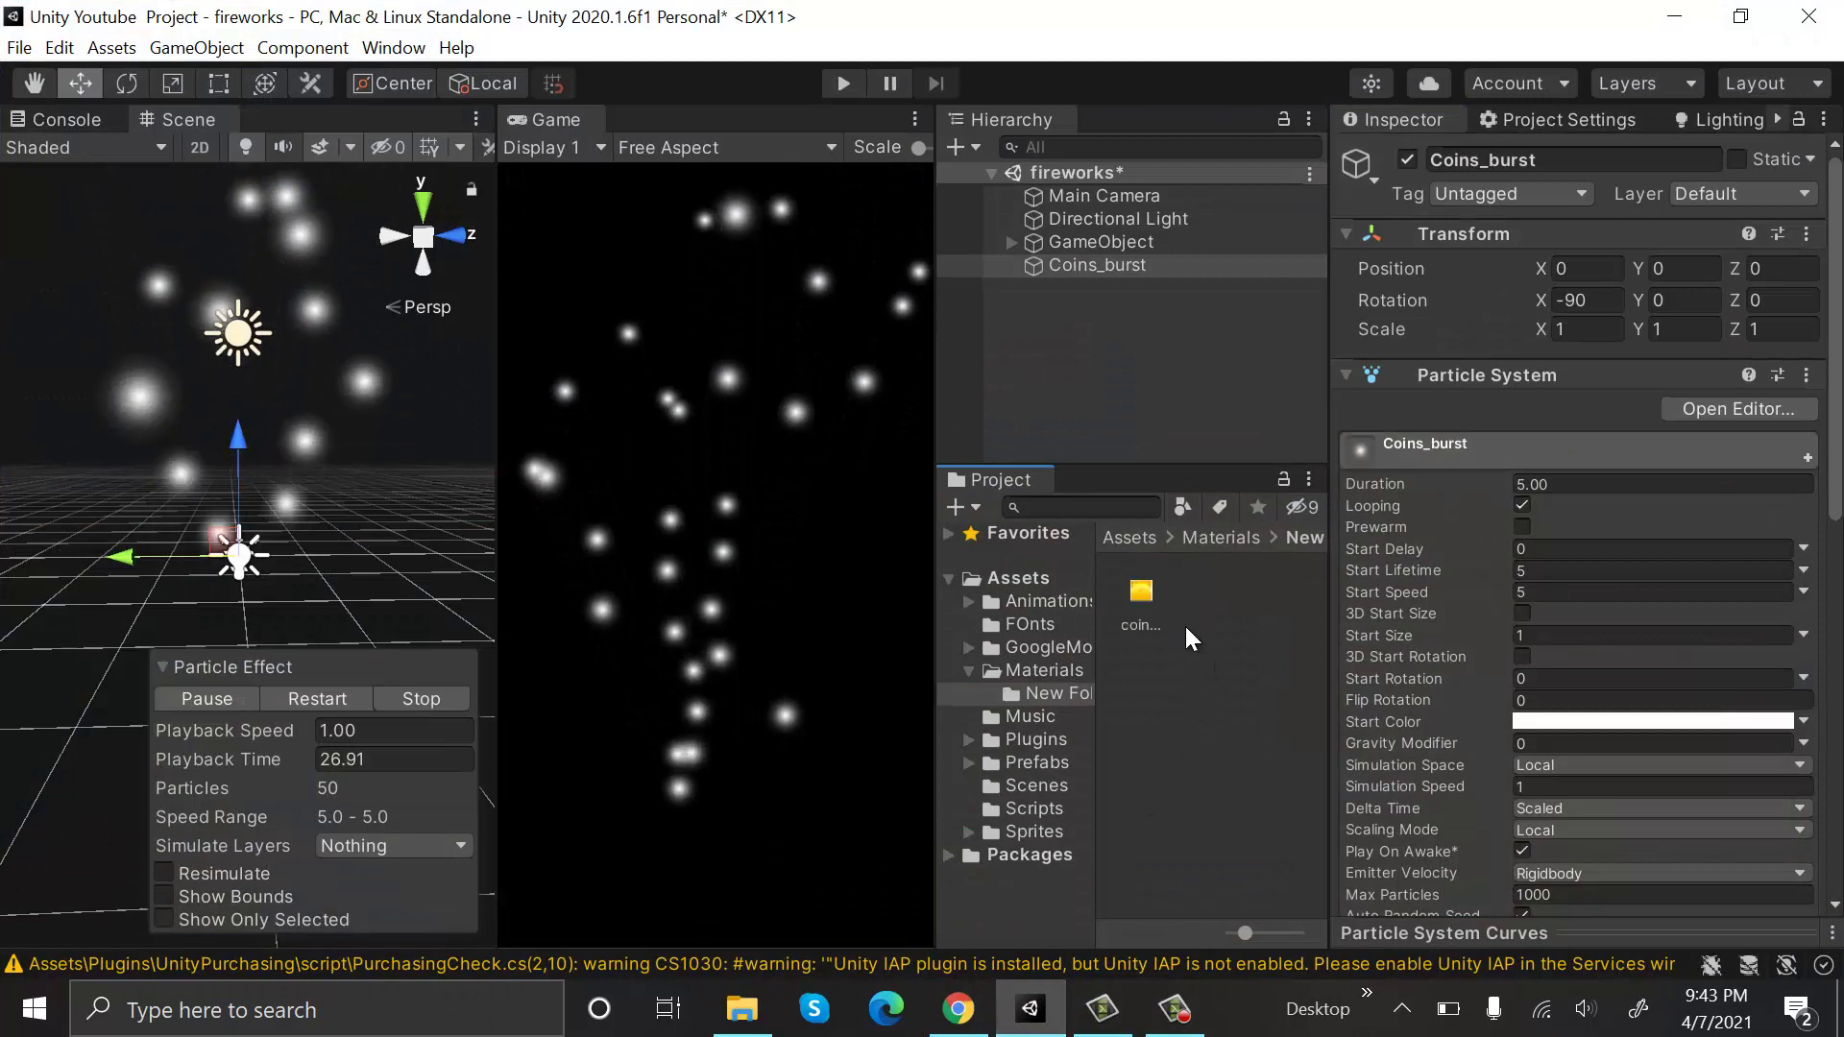
Create a new material named Coin_Mat in the New Folder.
left_click(1142, 597)
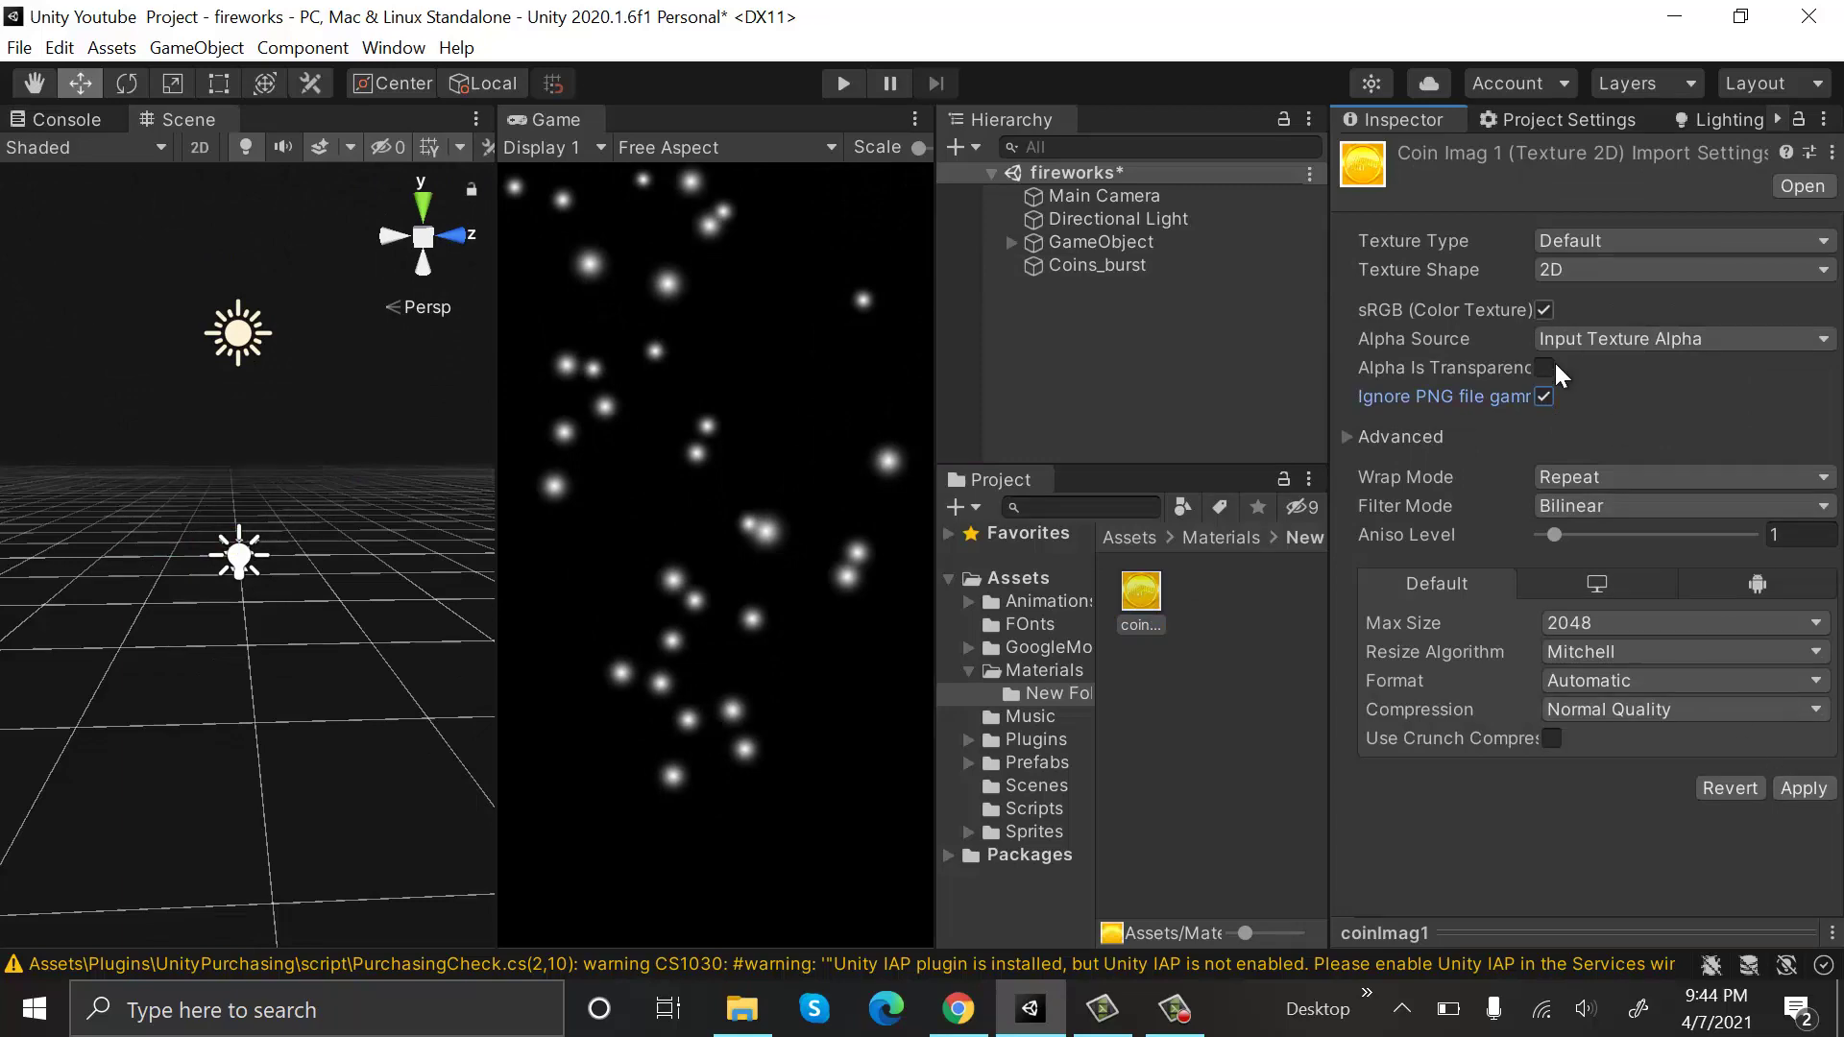
left_click(1229, 609)
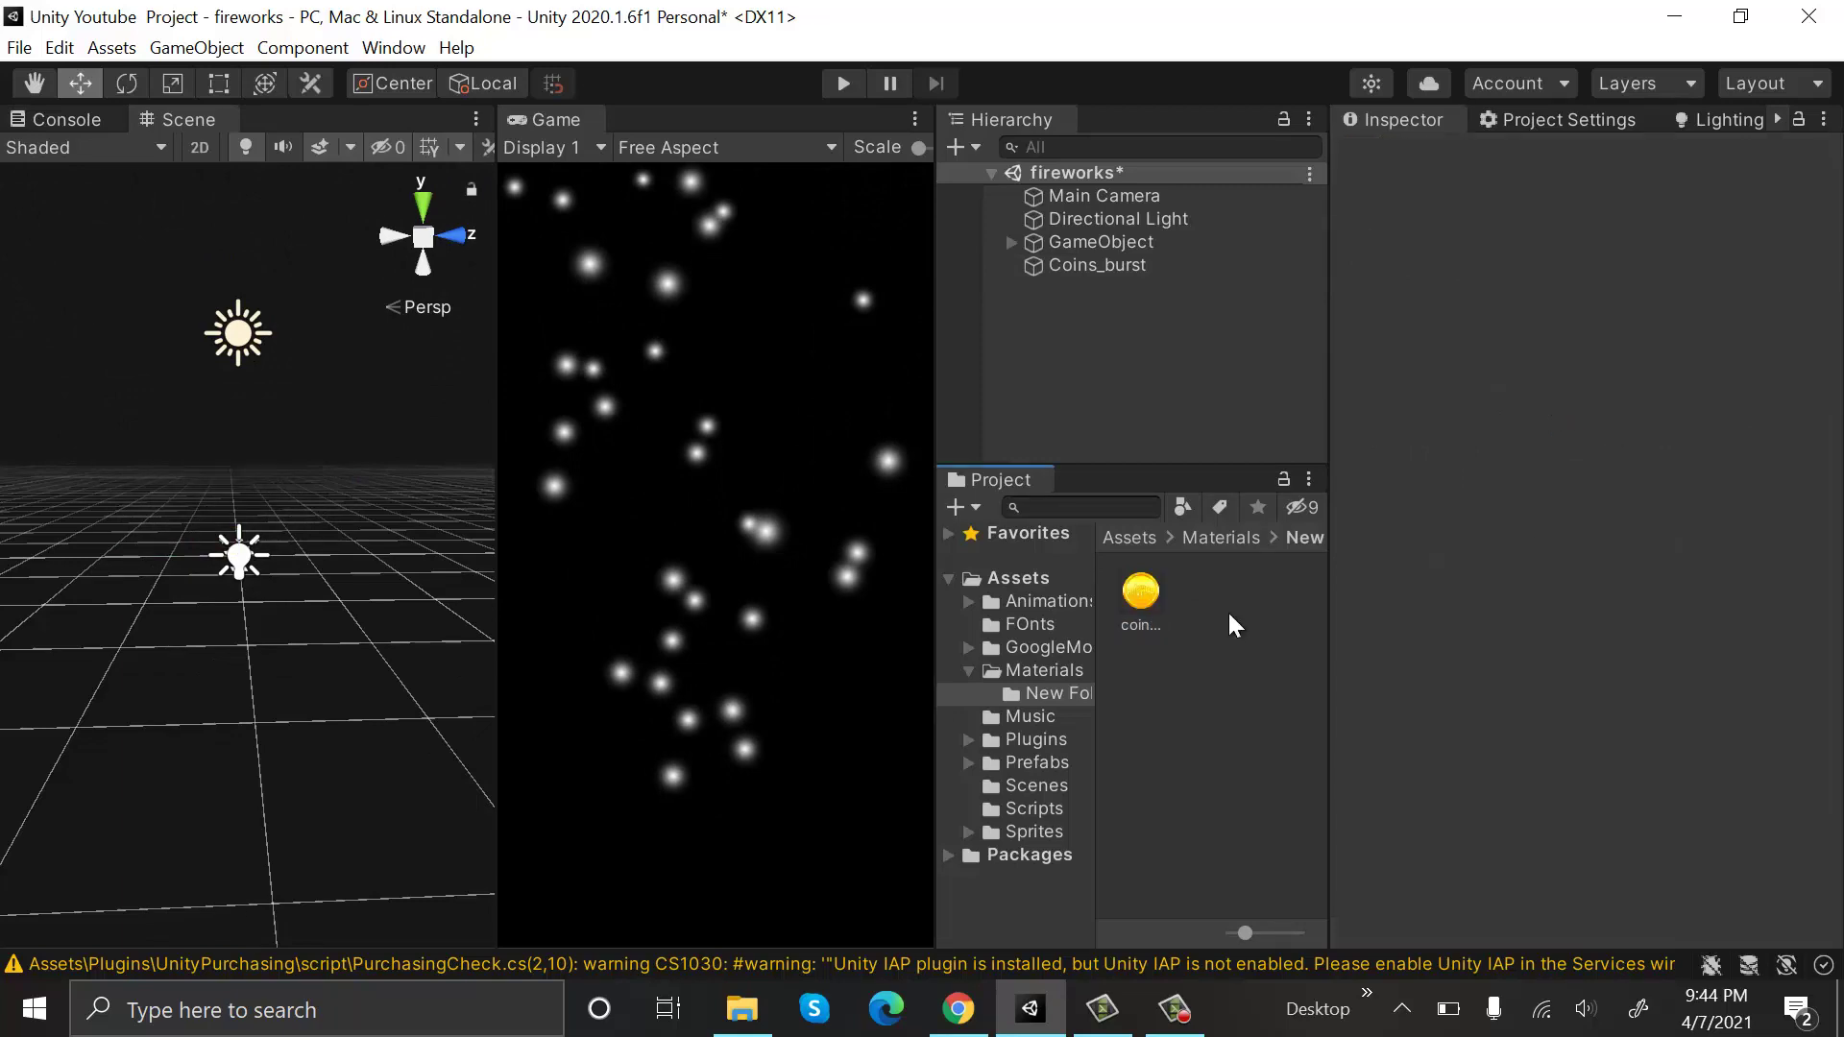
right_click(1230, 609)
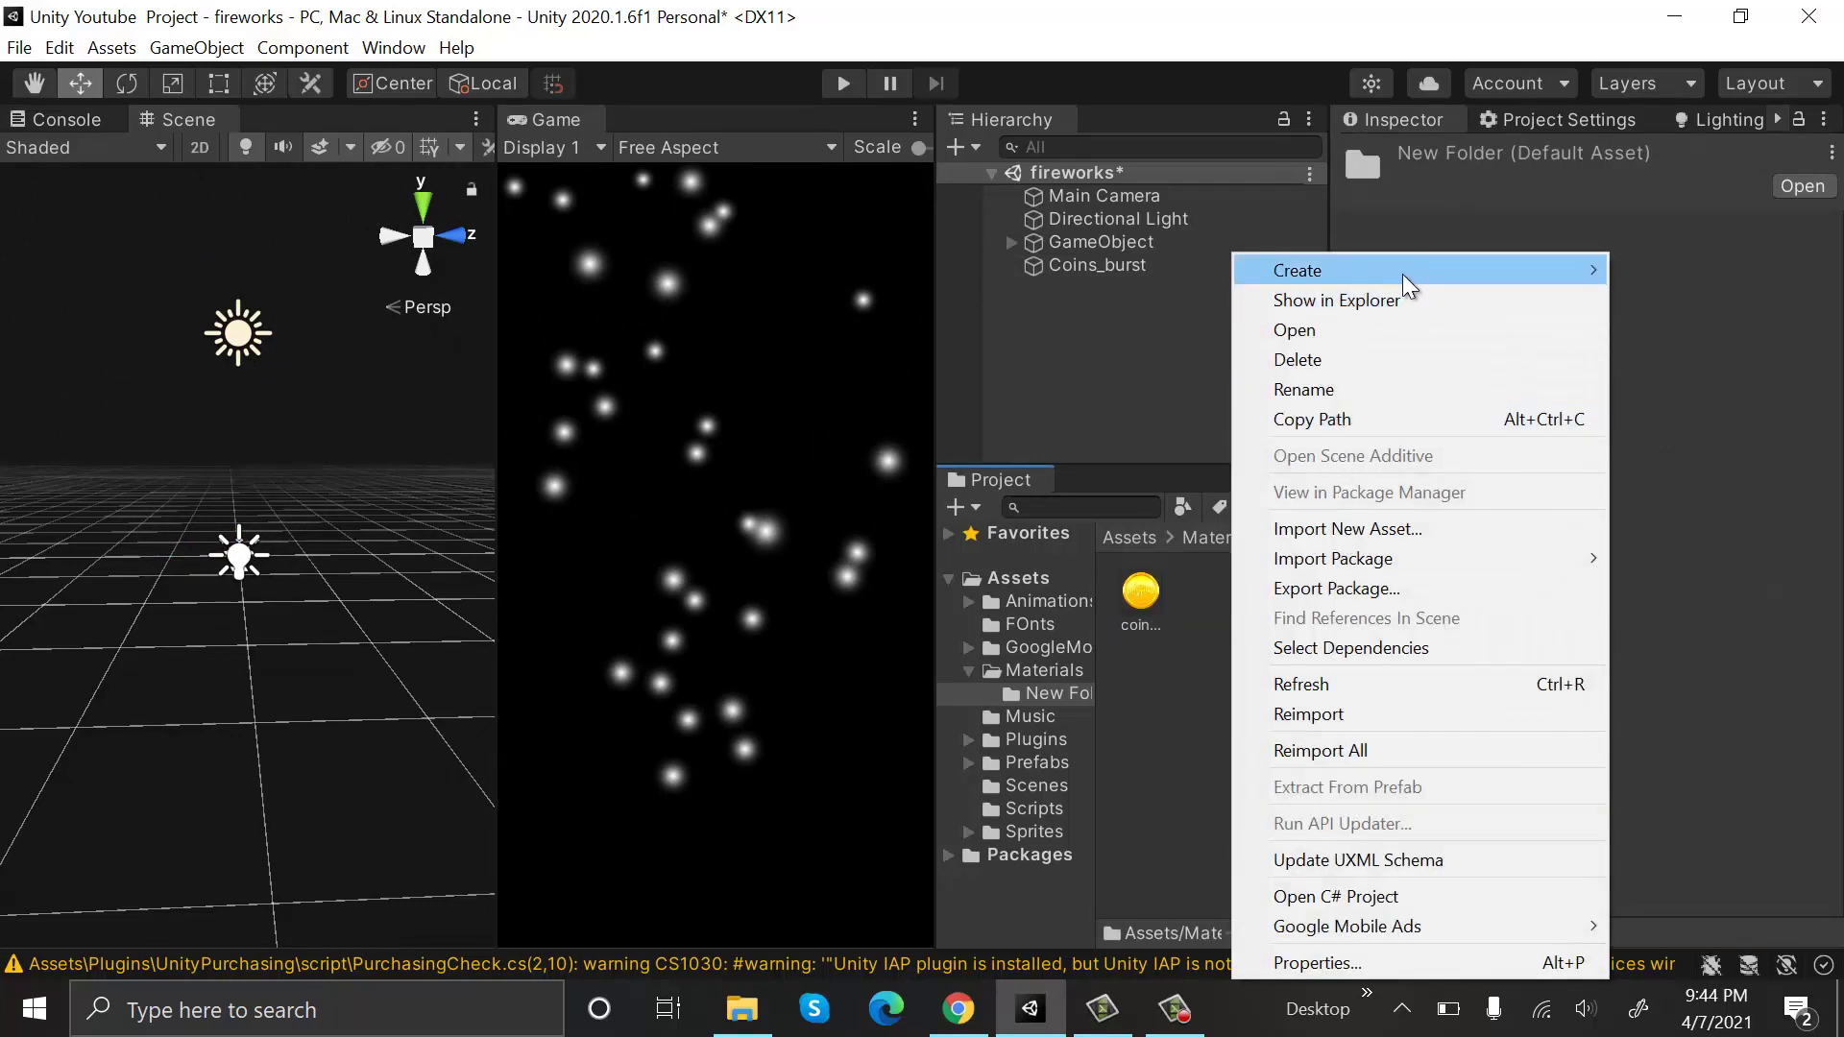
mouse_move(1402, 273)
left_click(1053, 428)
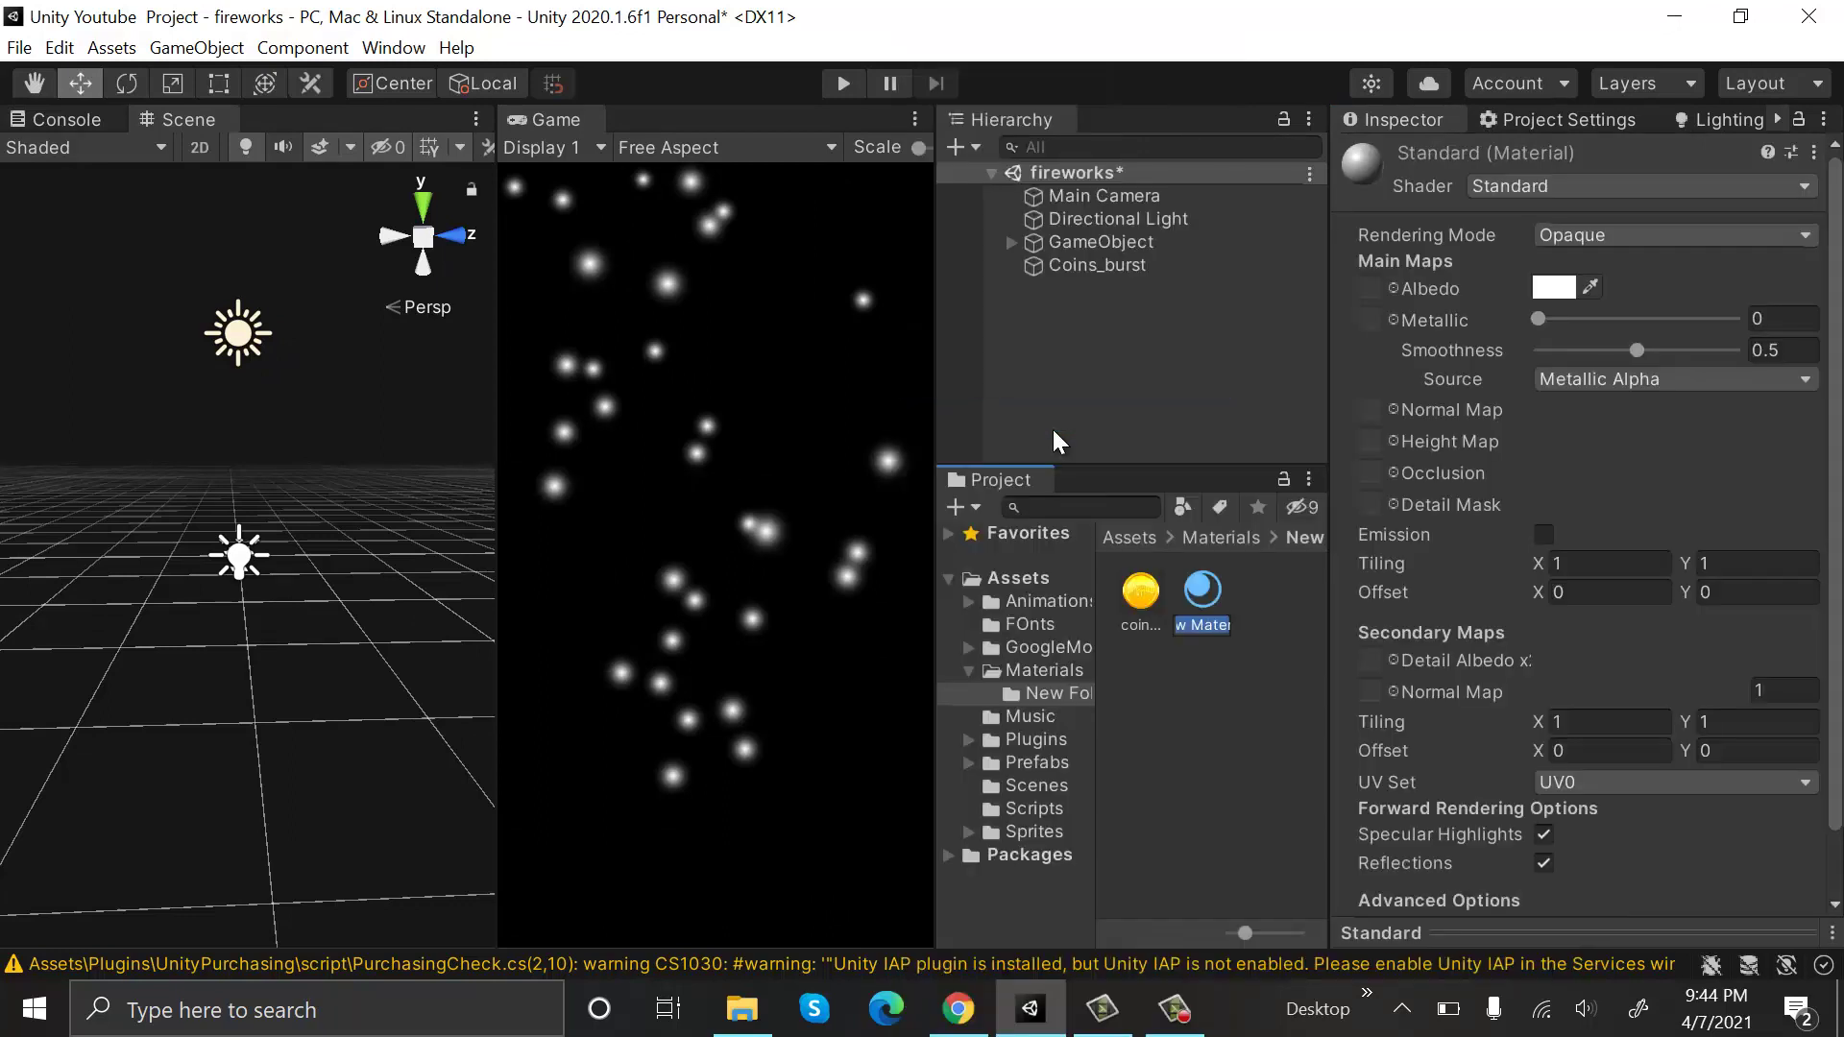
type("Coin")
type("_Mat")
key("Return")
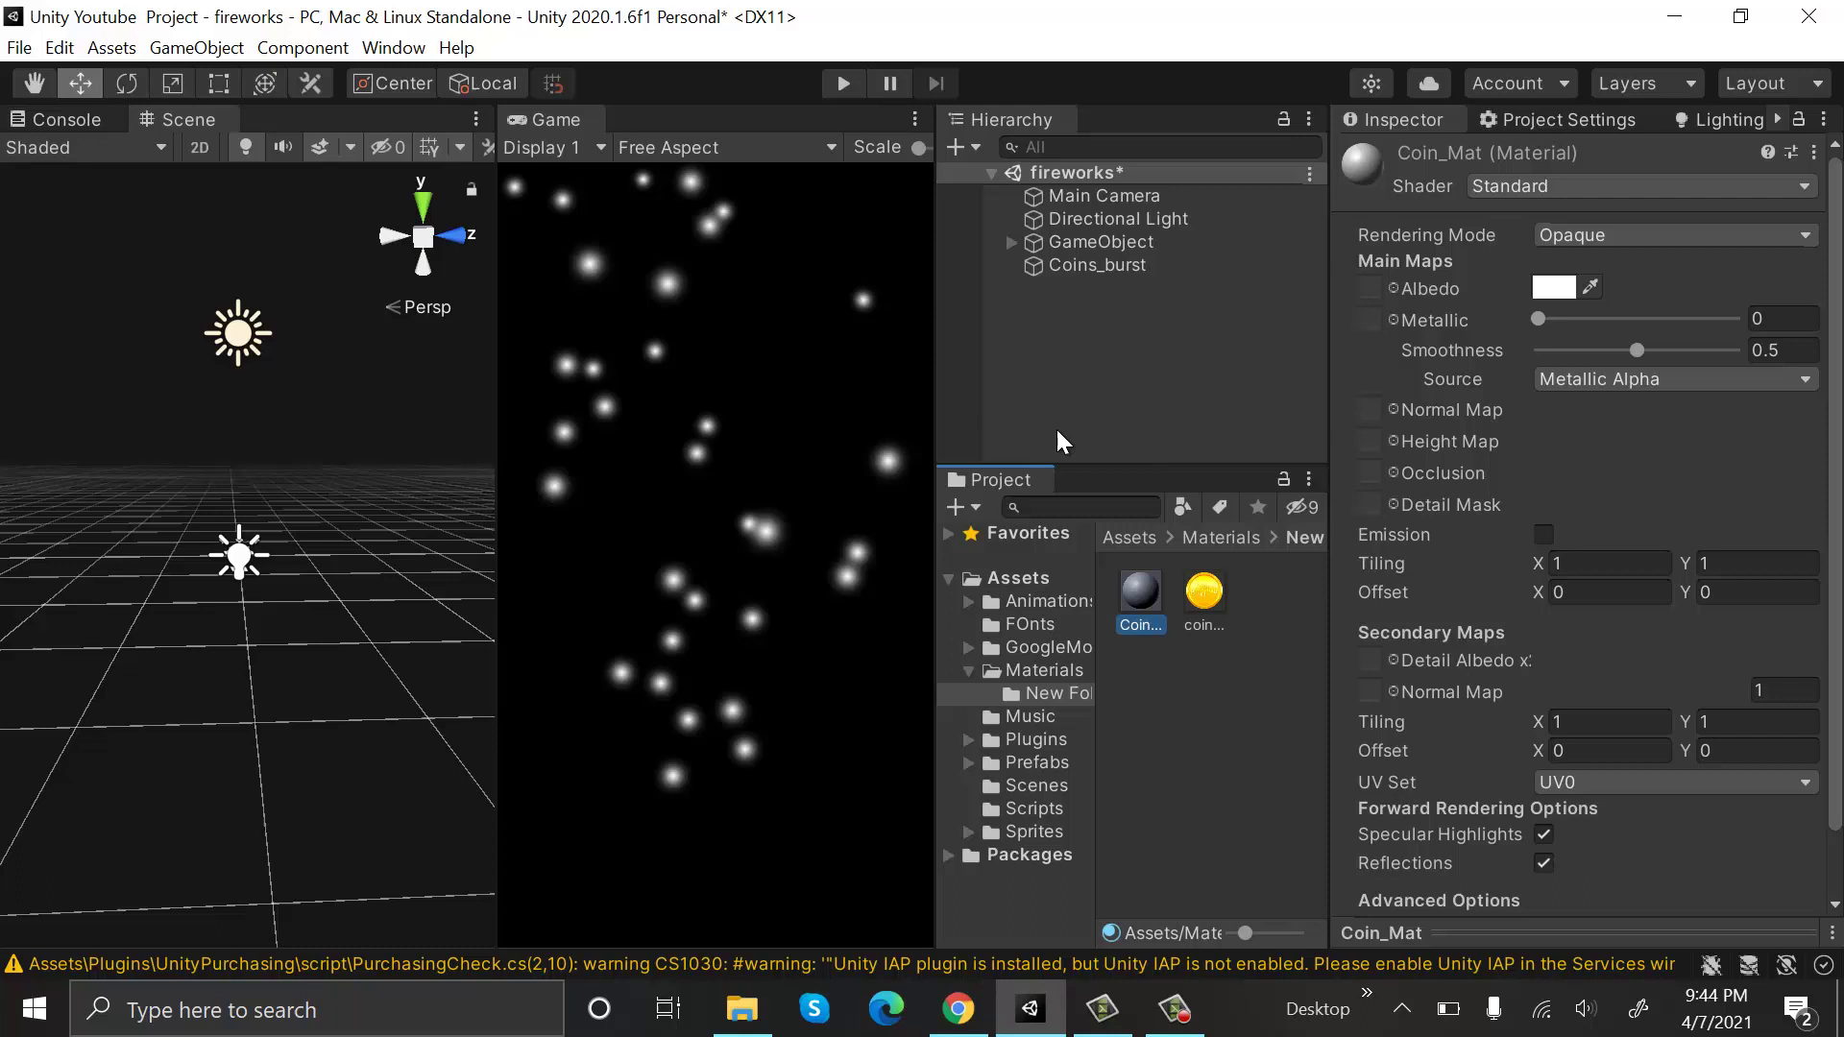
Give Coin_Mat the Legacy Particles Alpha Blended shader and apply it to Coins_burst.
left_click(1704, 187)
left_click(1614, 612)
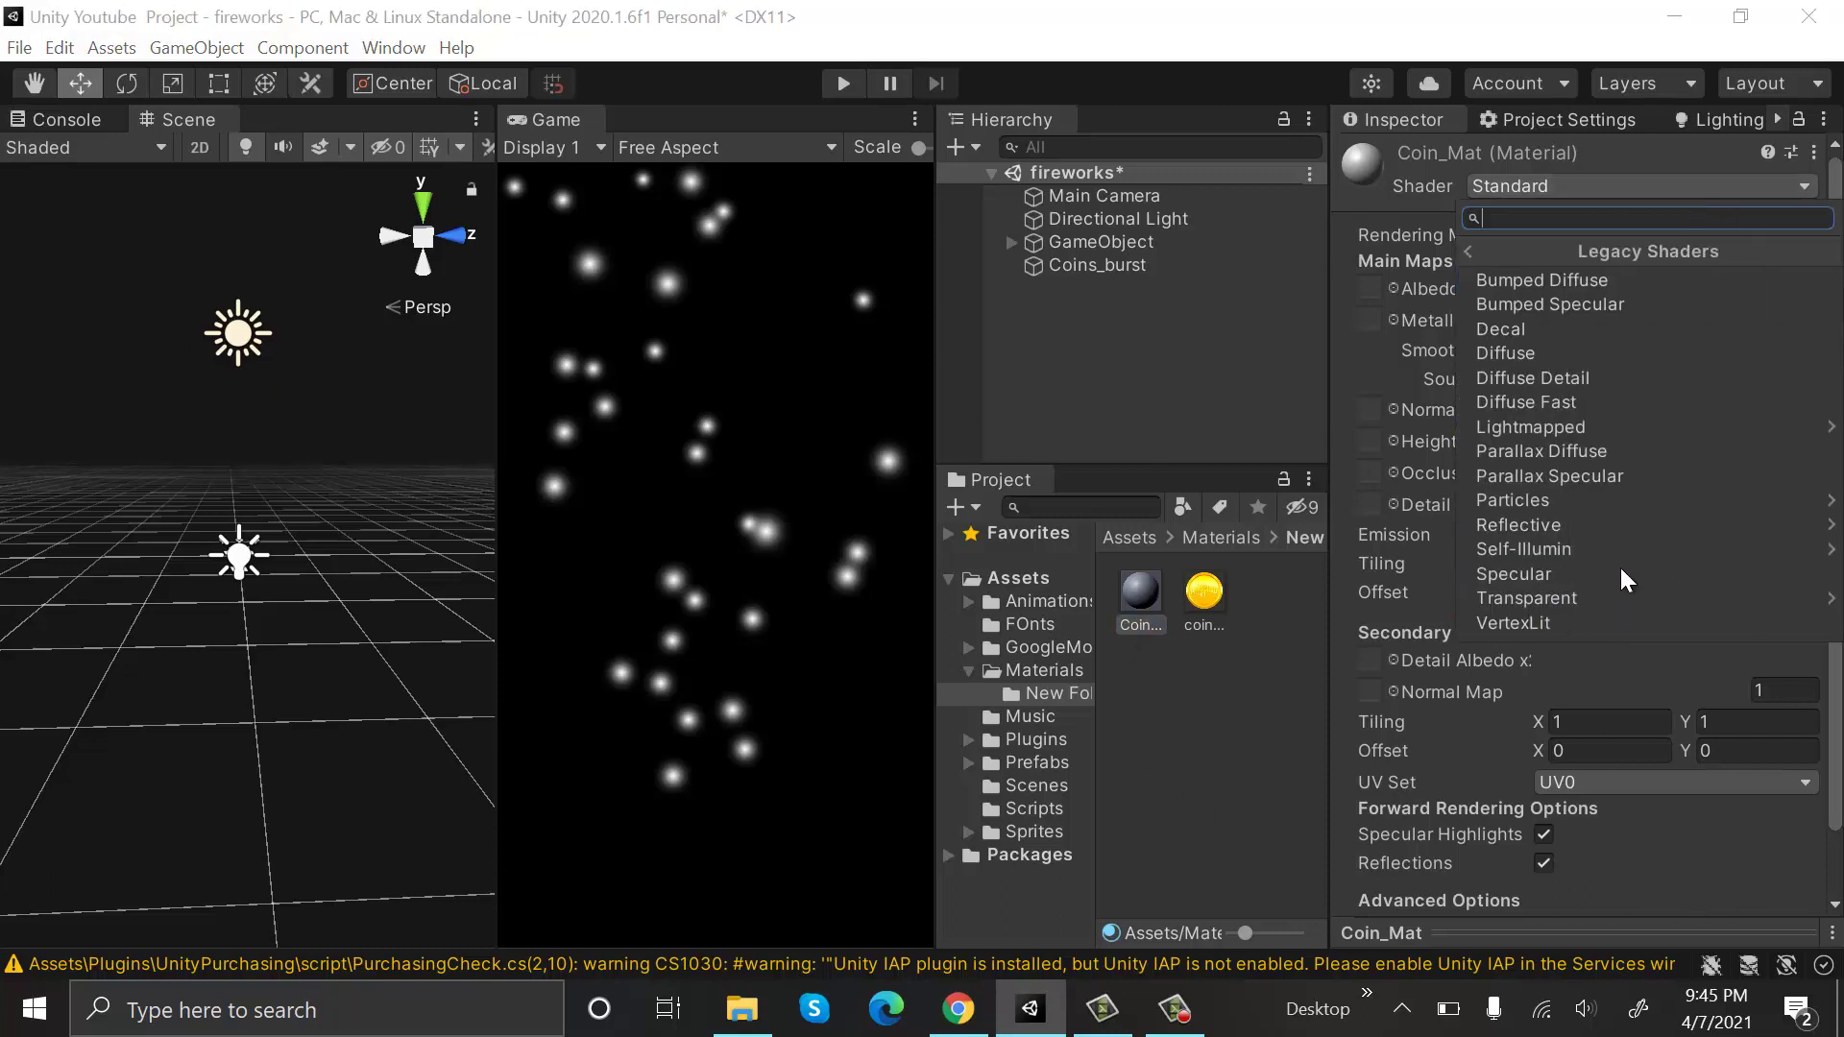
left_click(1639, 498)
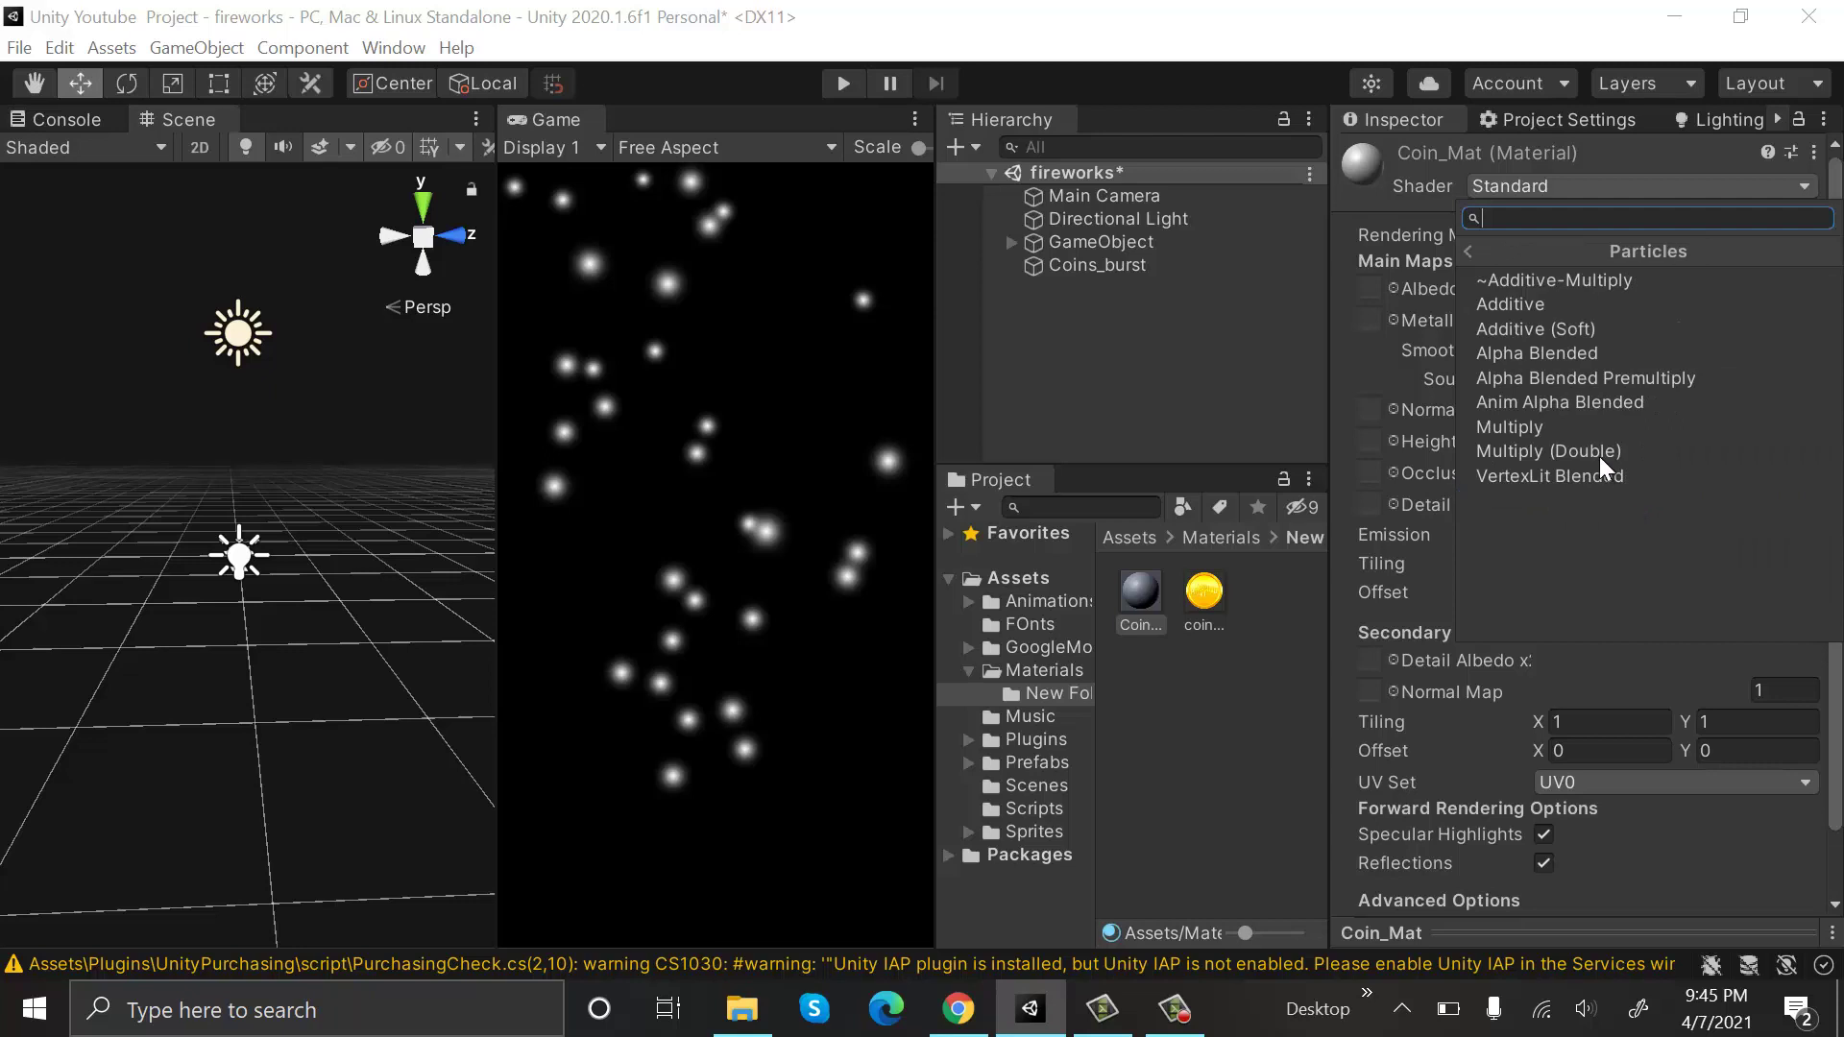
left_click(1611, 354)
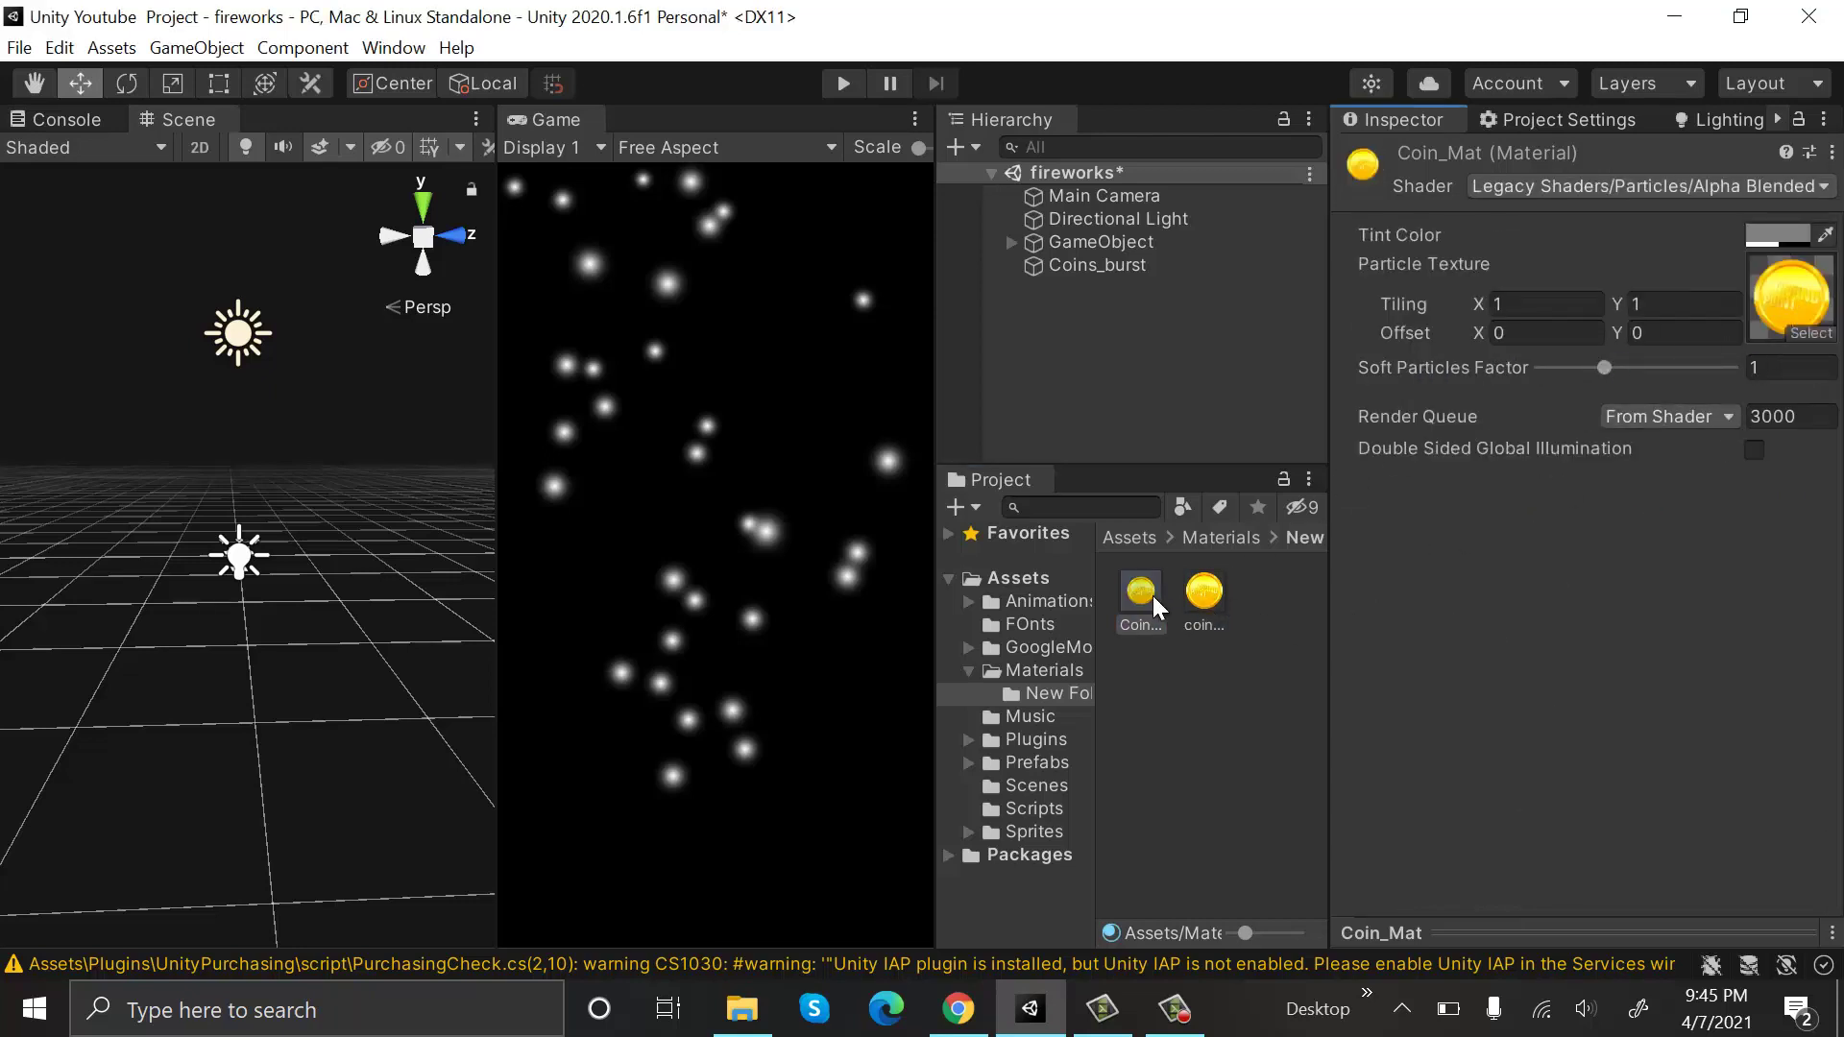
left_click_drag(1145, 594, 1151, 263)
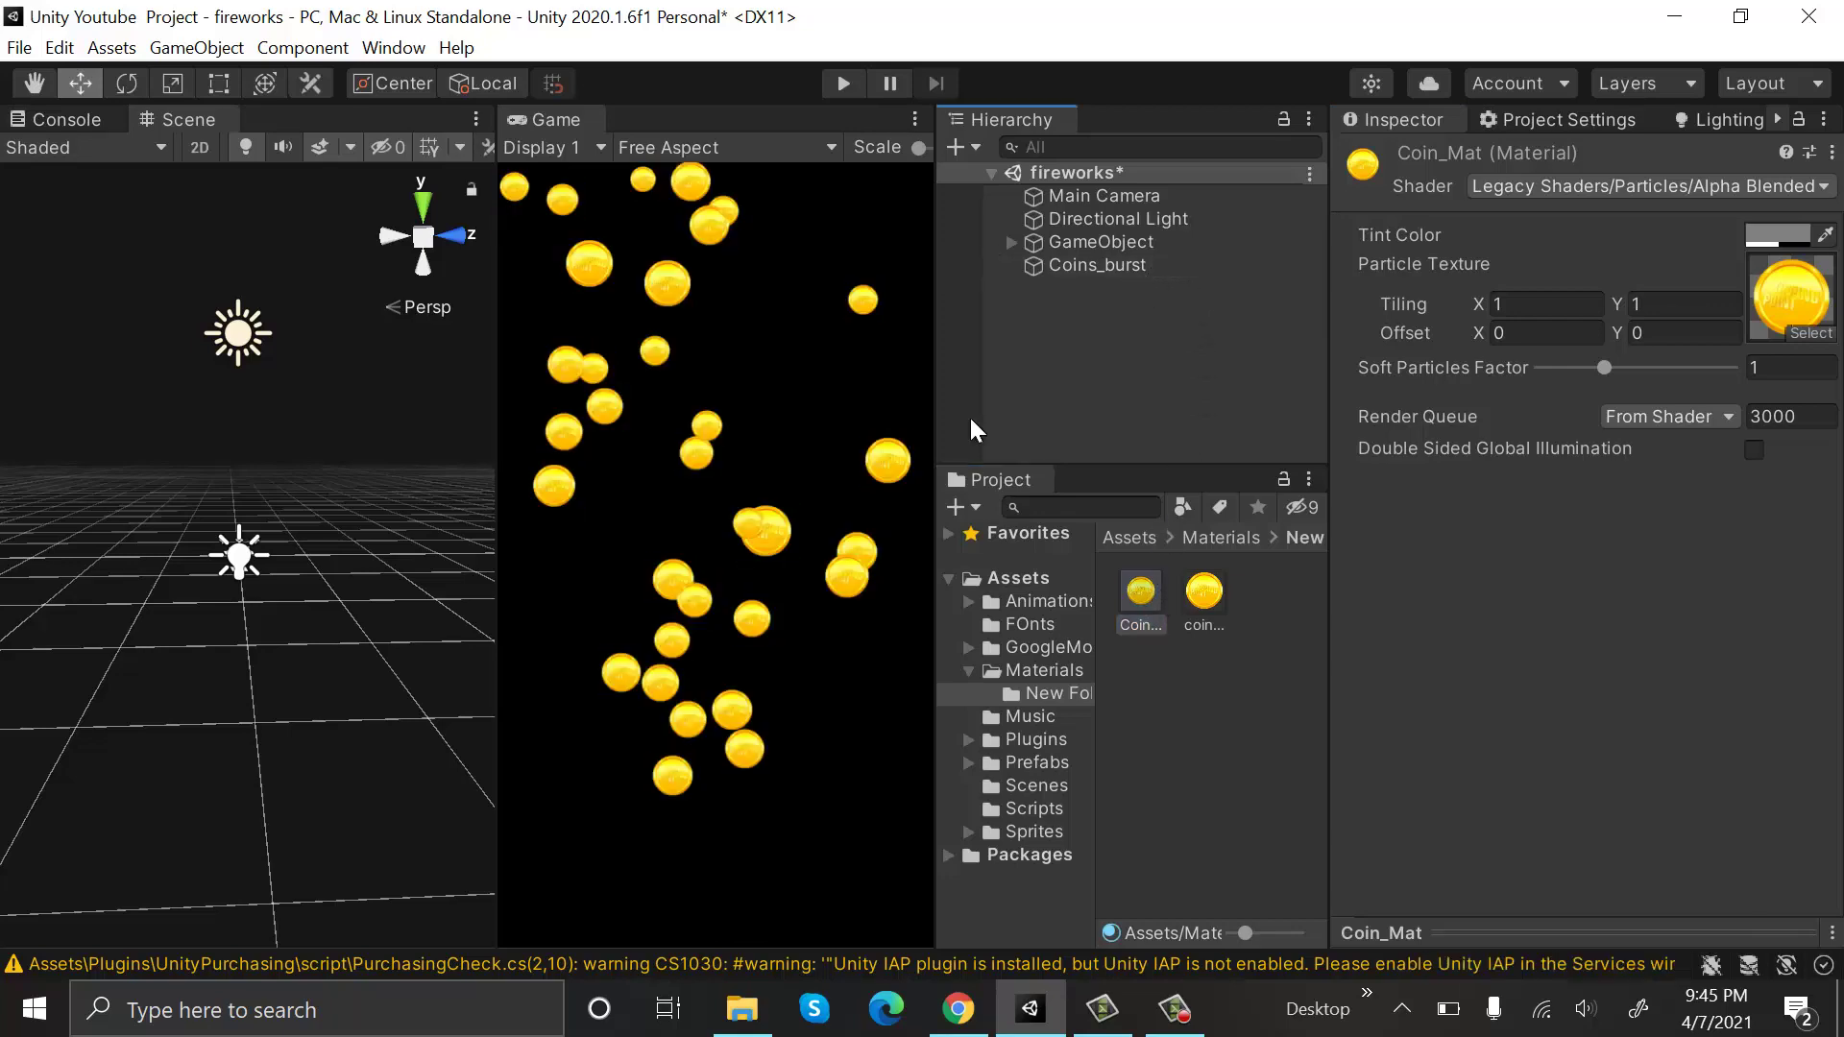
left_click(1128, 270)
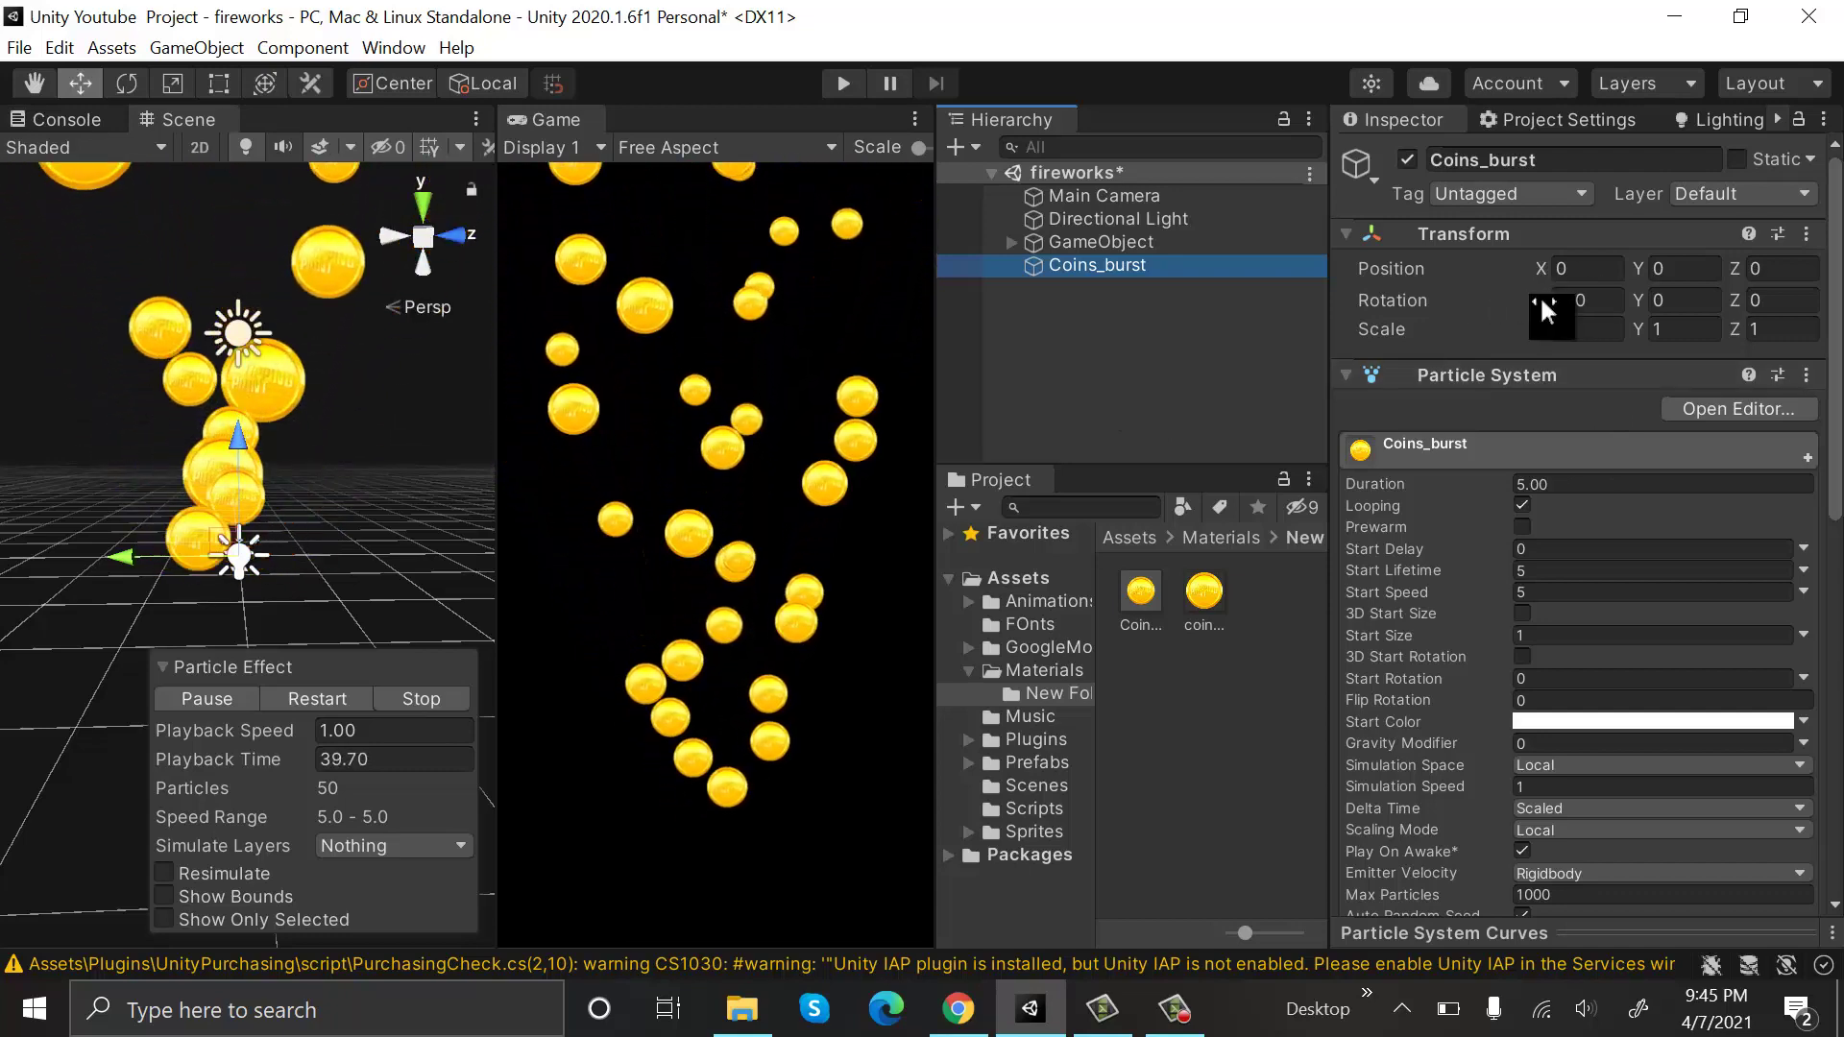
Set Coins_burst's X rotation to 220 and move it to Y -4.7, Z 12.7.
left_click_drag(1542, 300, 1586, 303)
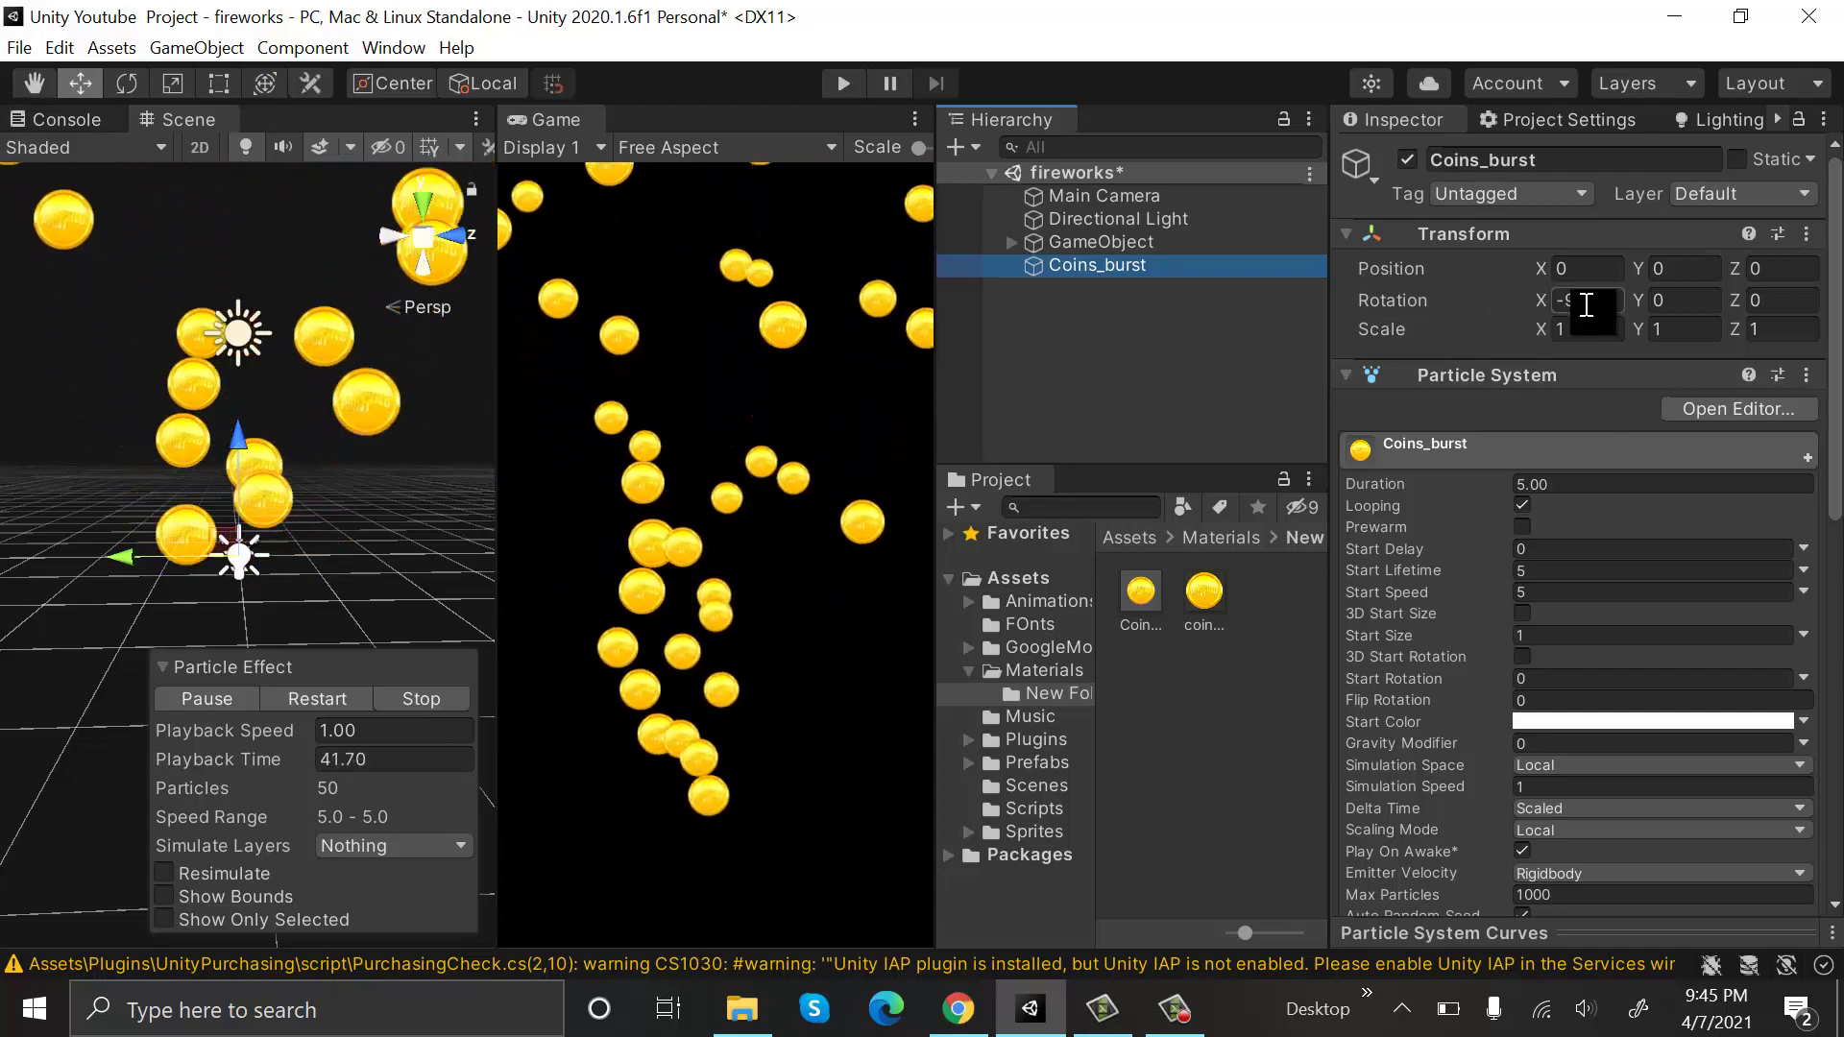
type("22")
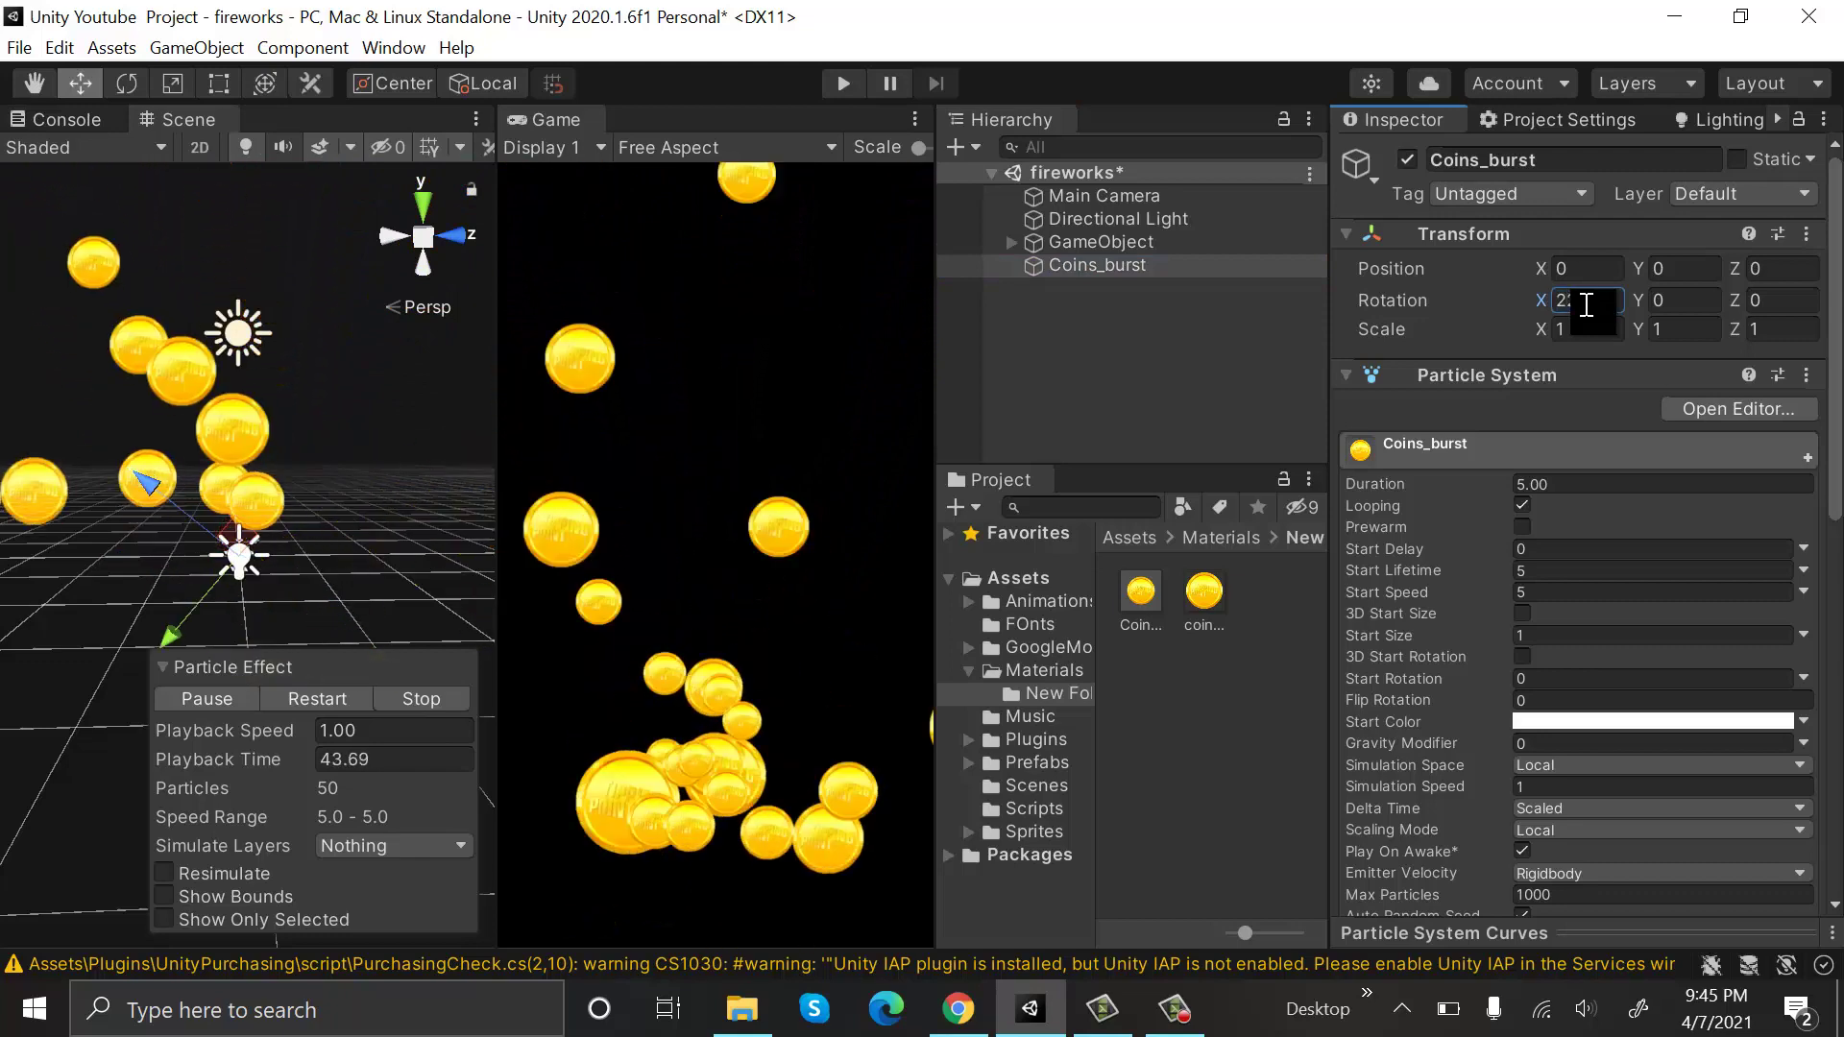
type("220")
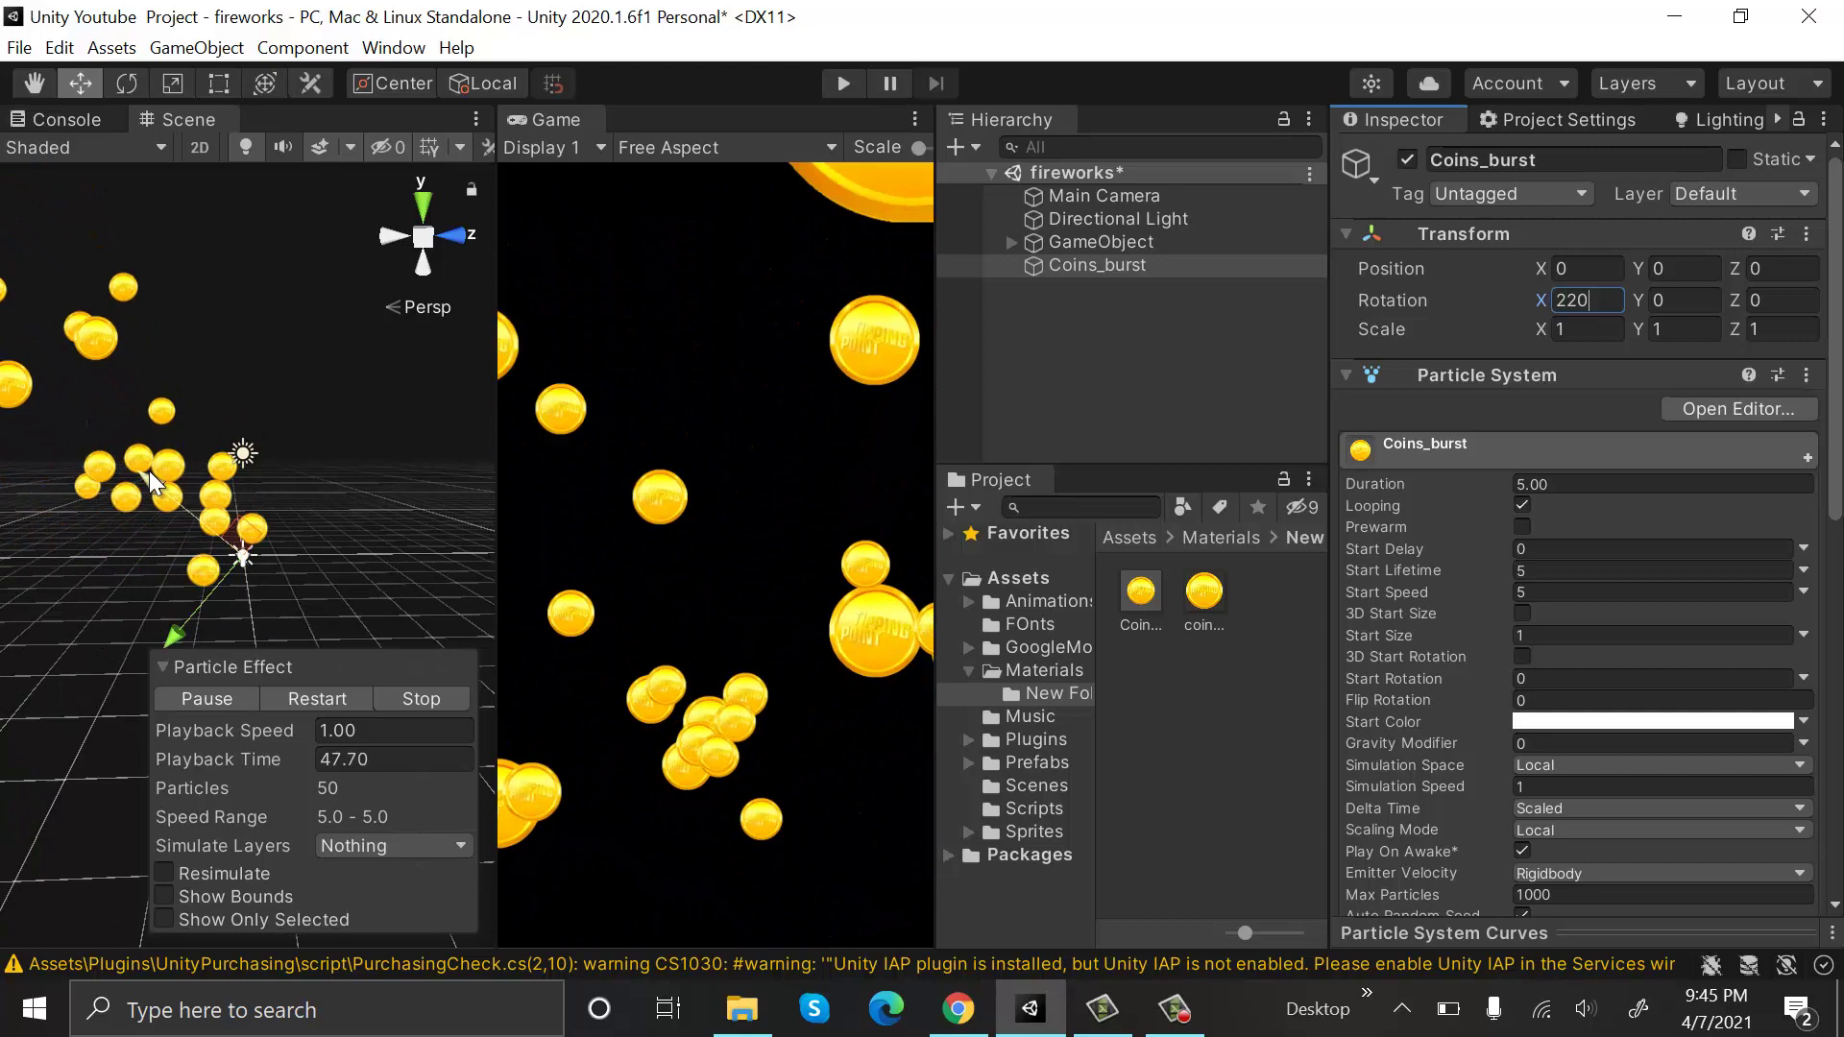
left_click_drag(148, 470, 234, 659)
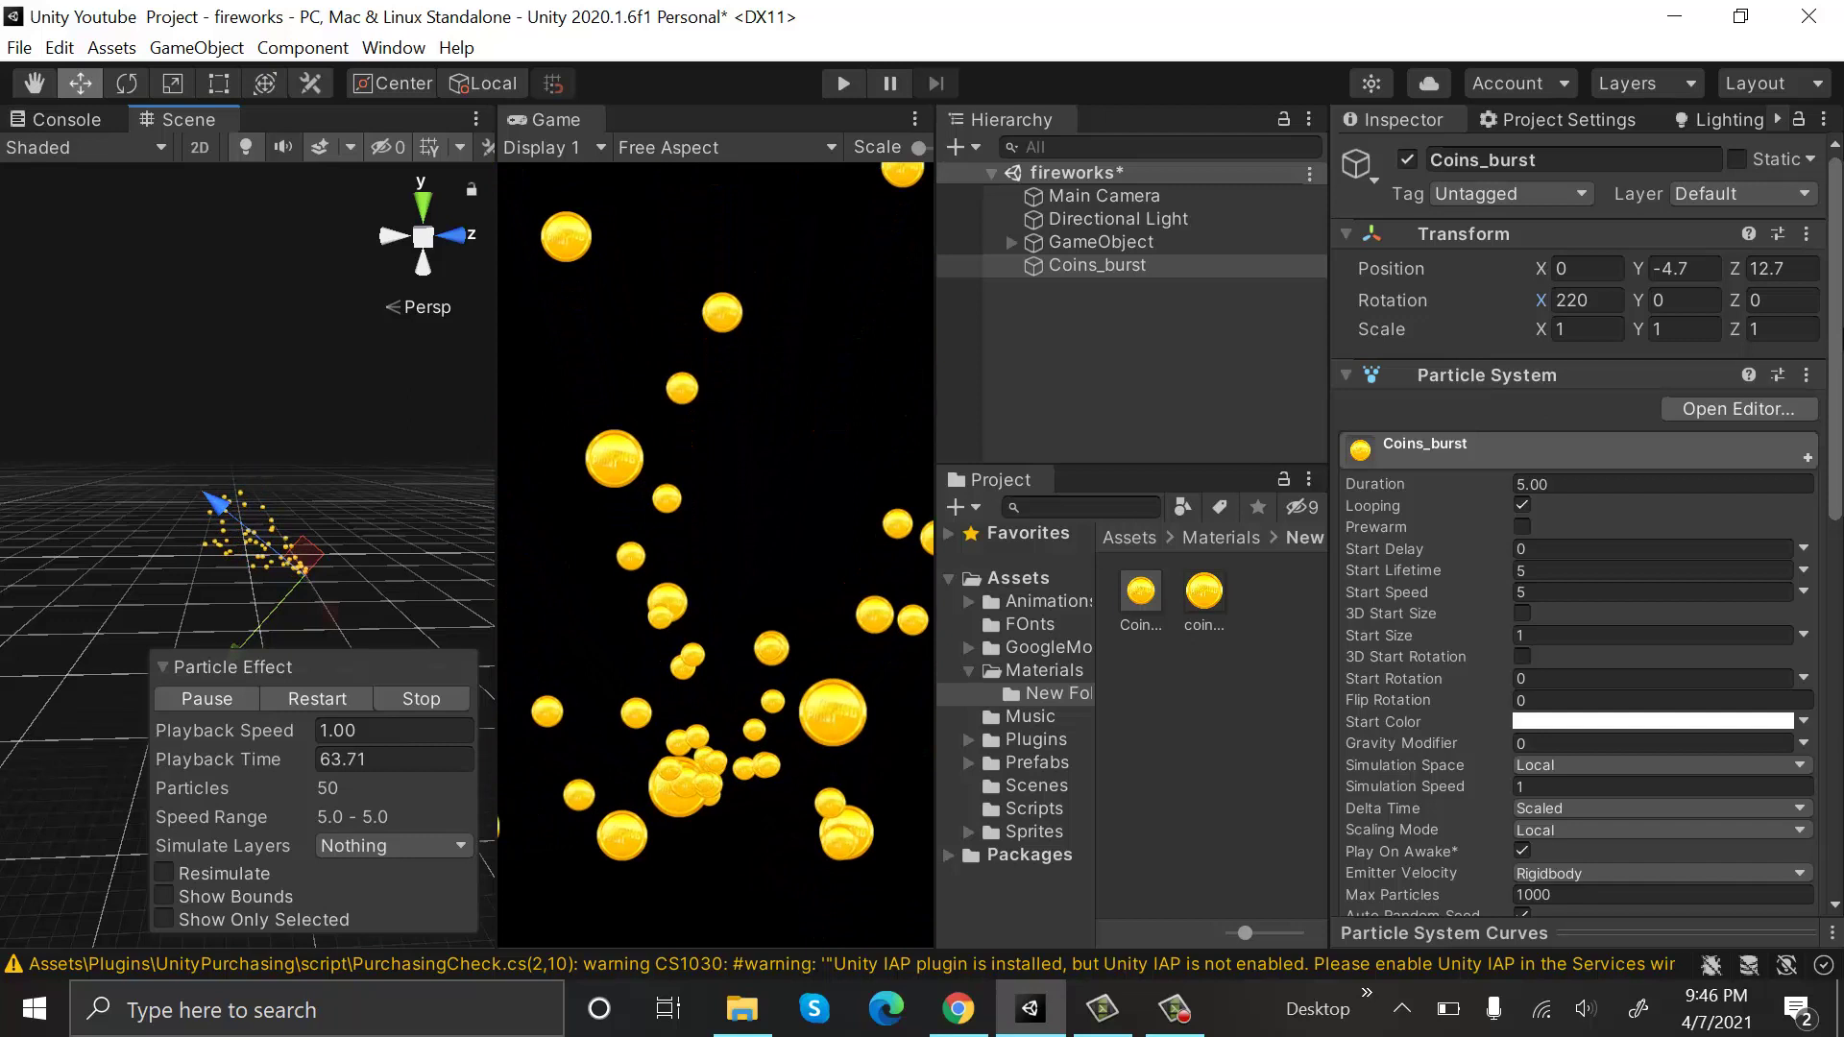
Set Duration and Start Lifetime to 6 and Start Speed random between 5 and 15.
left_click(1610, 485)
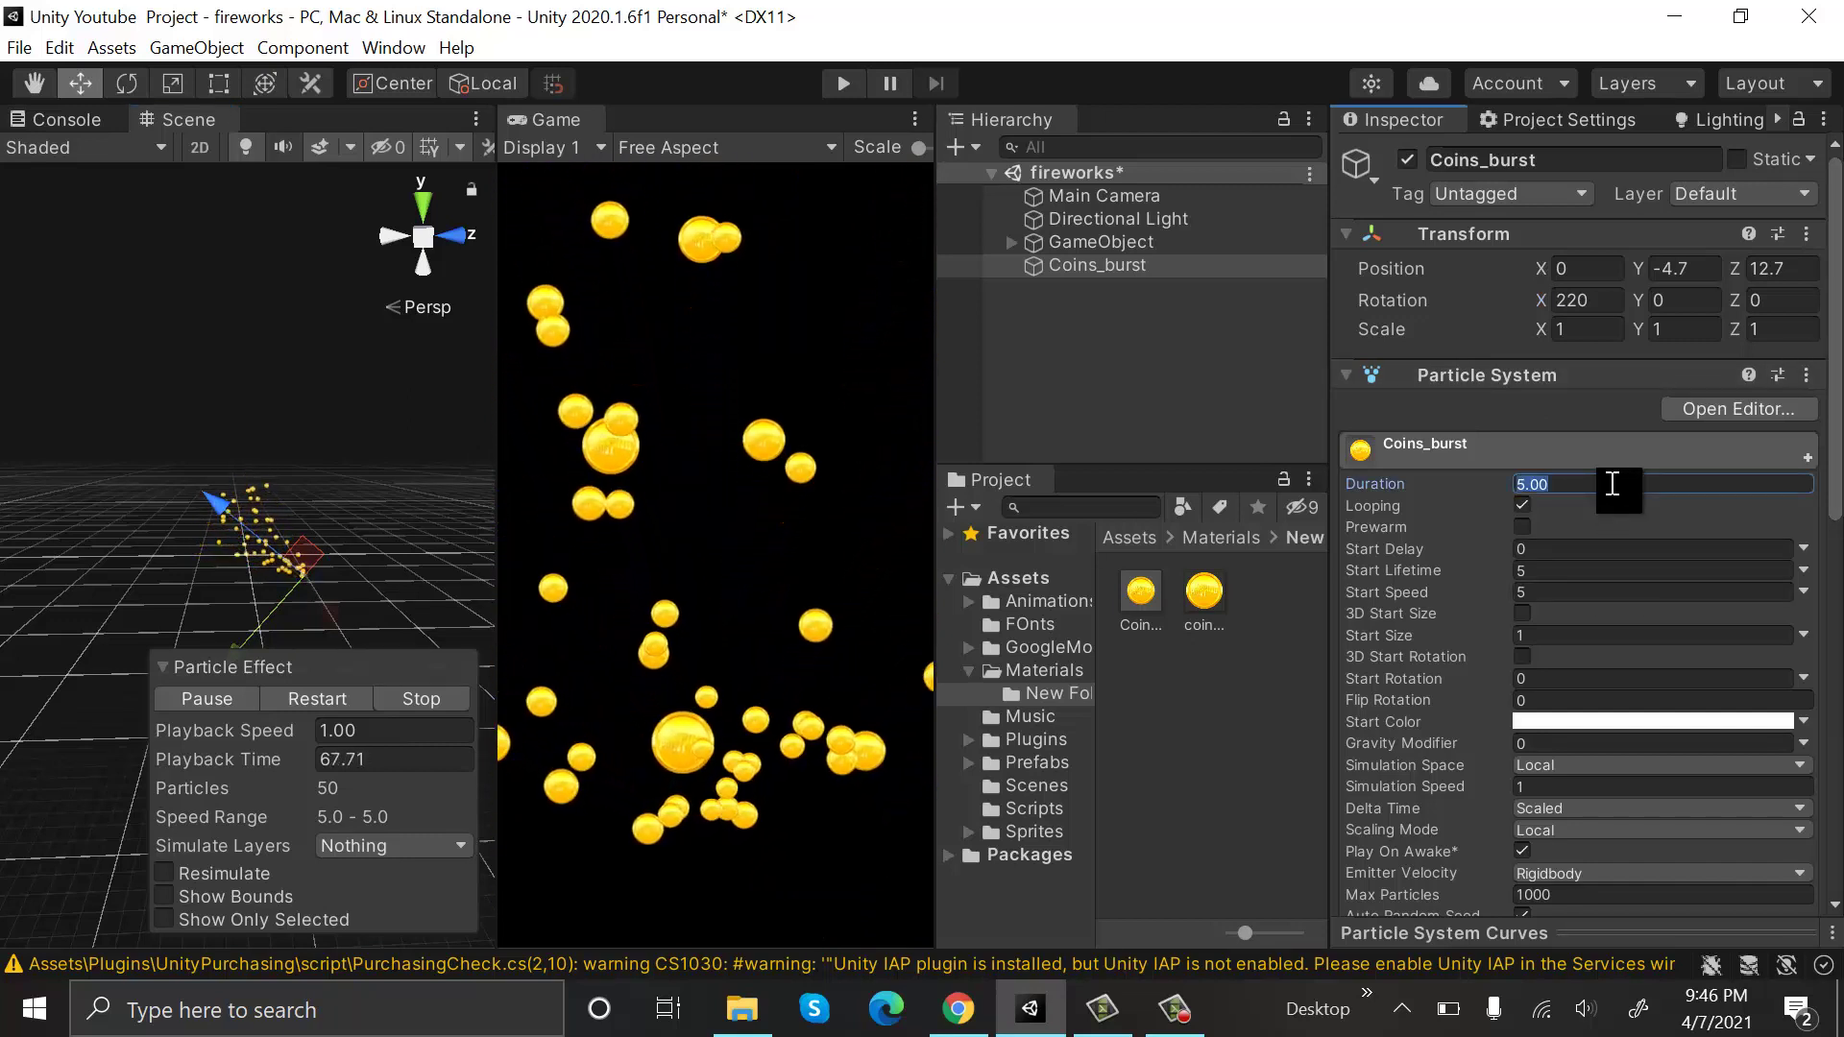
type("6")
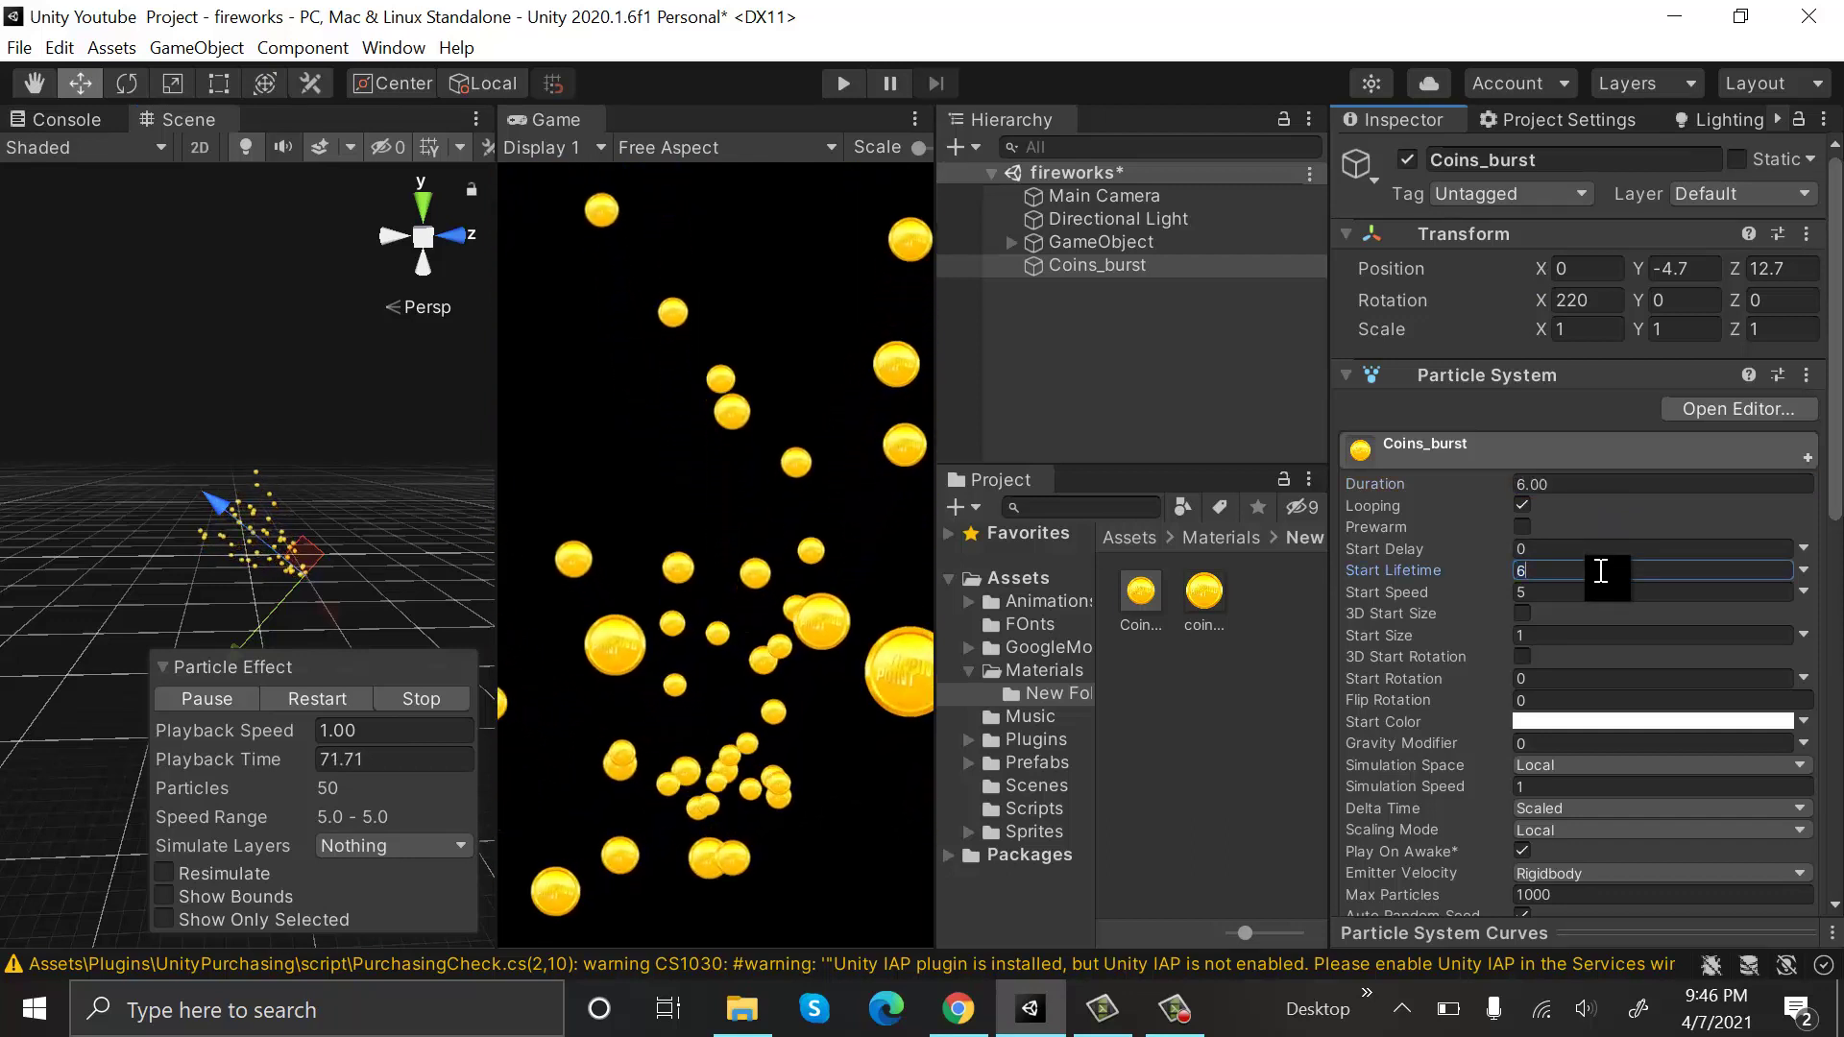
left_click(1601, 571)
type("6")
left_click(1804, 592)
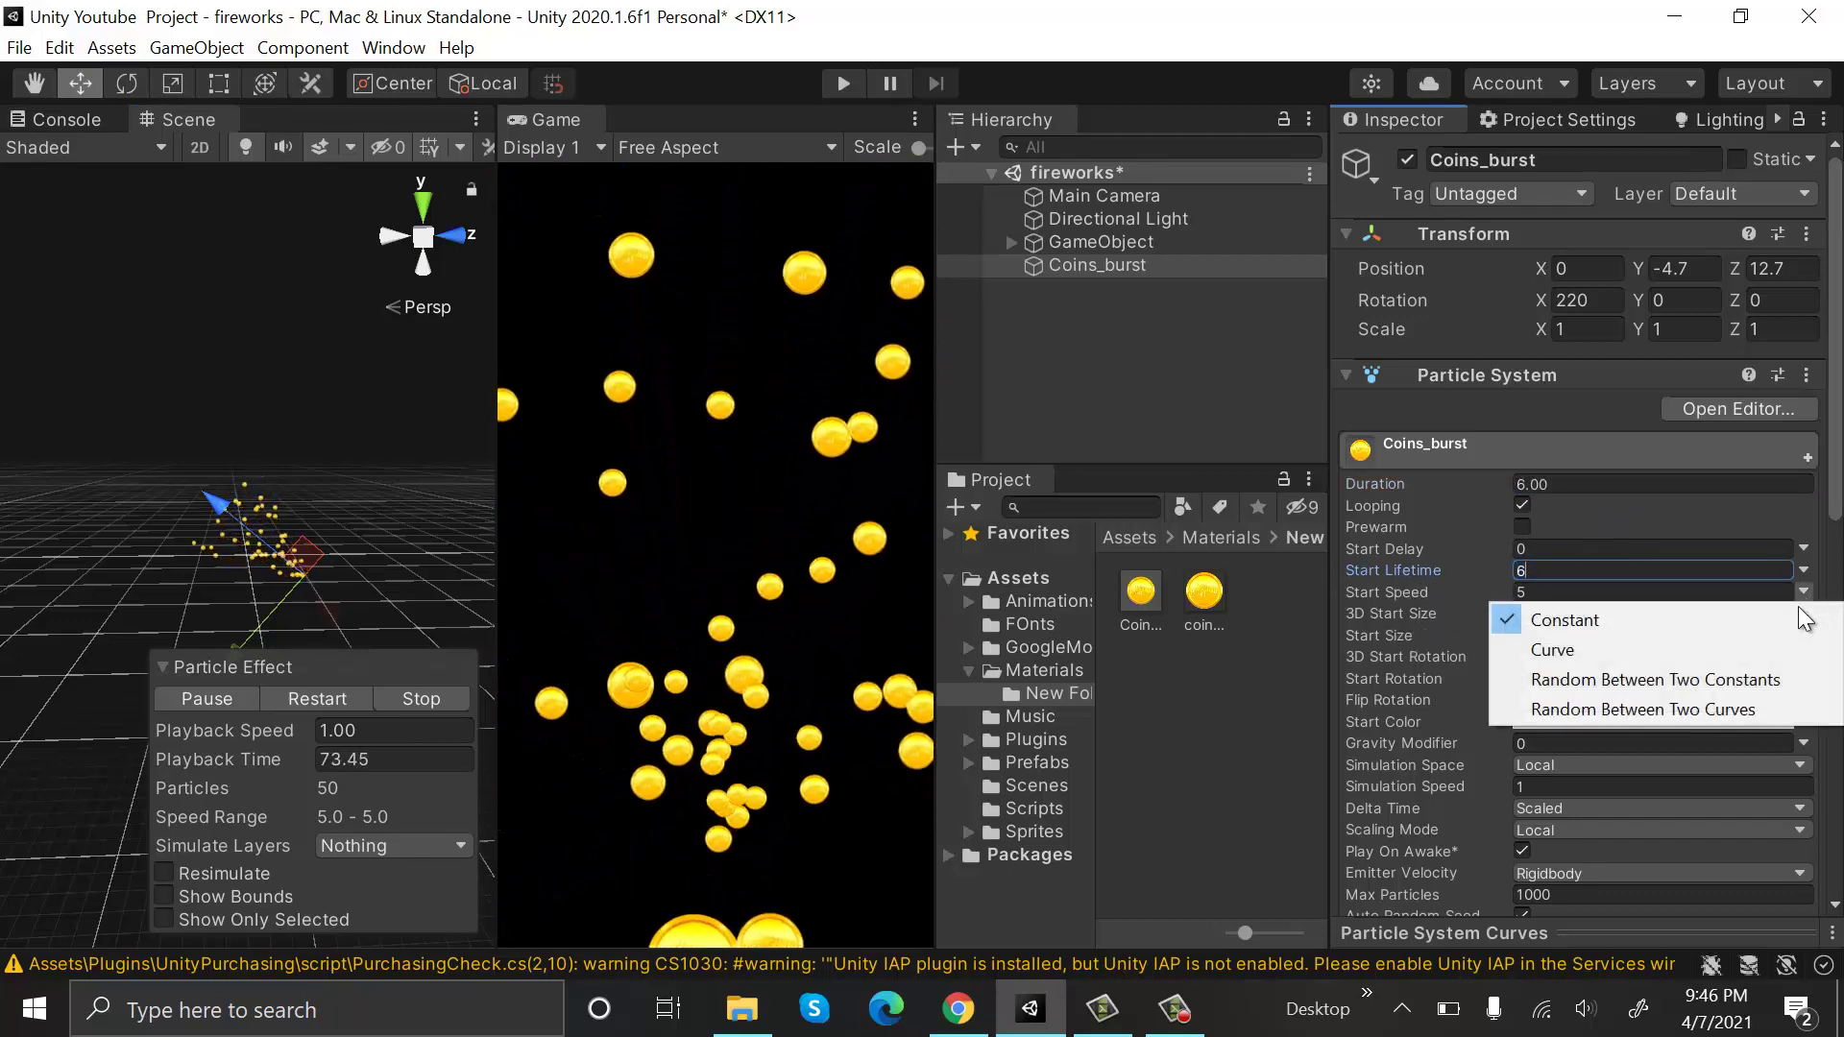
left_click(1760, 682)
left_click(1604, 590)
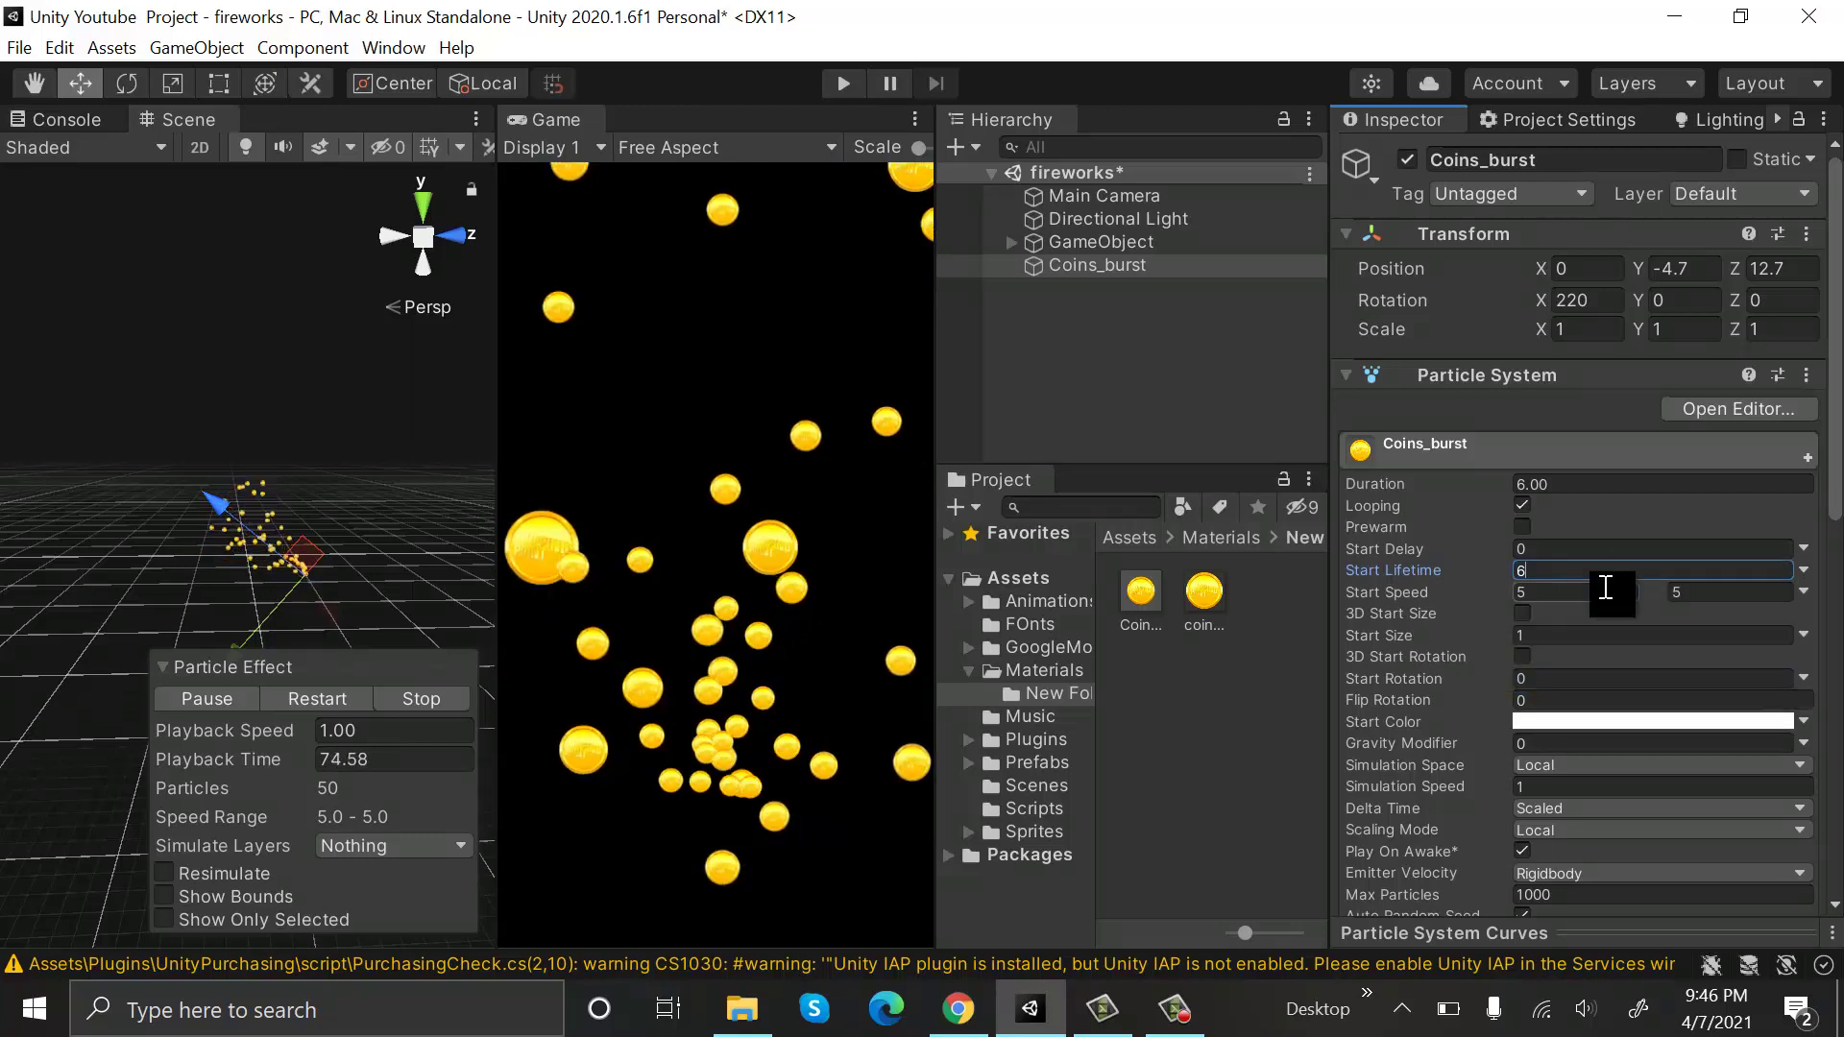
left_click(1739, 592)
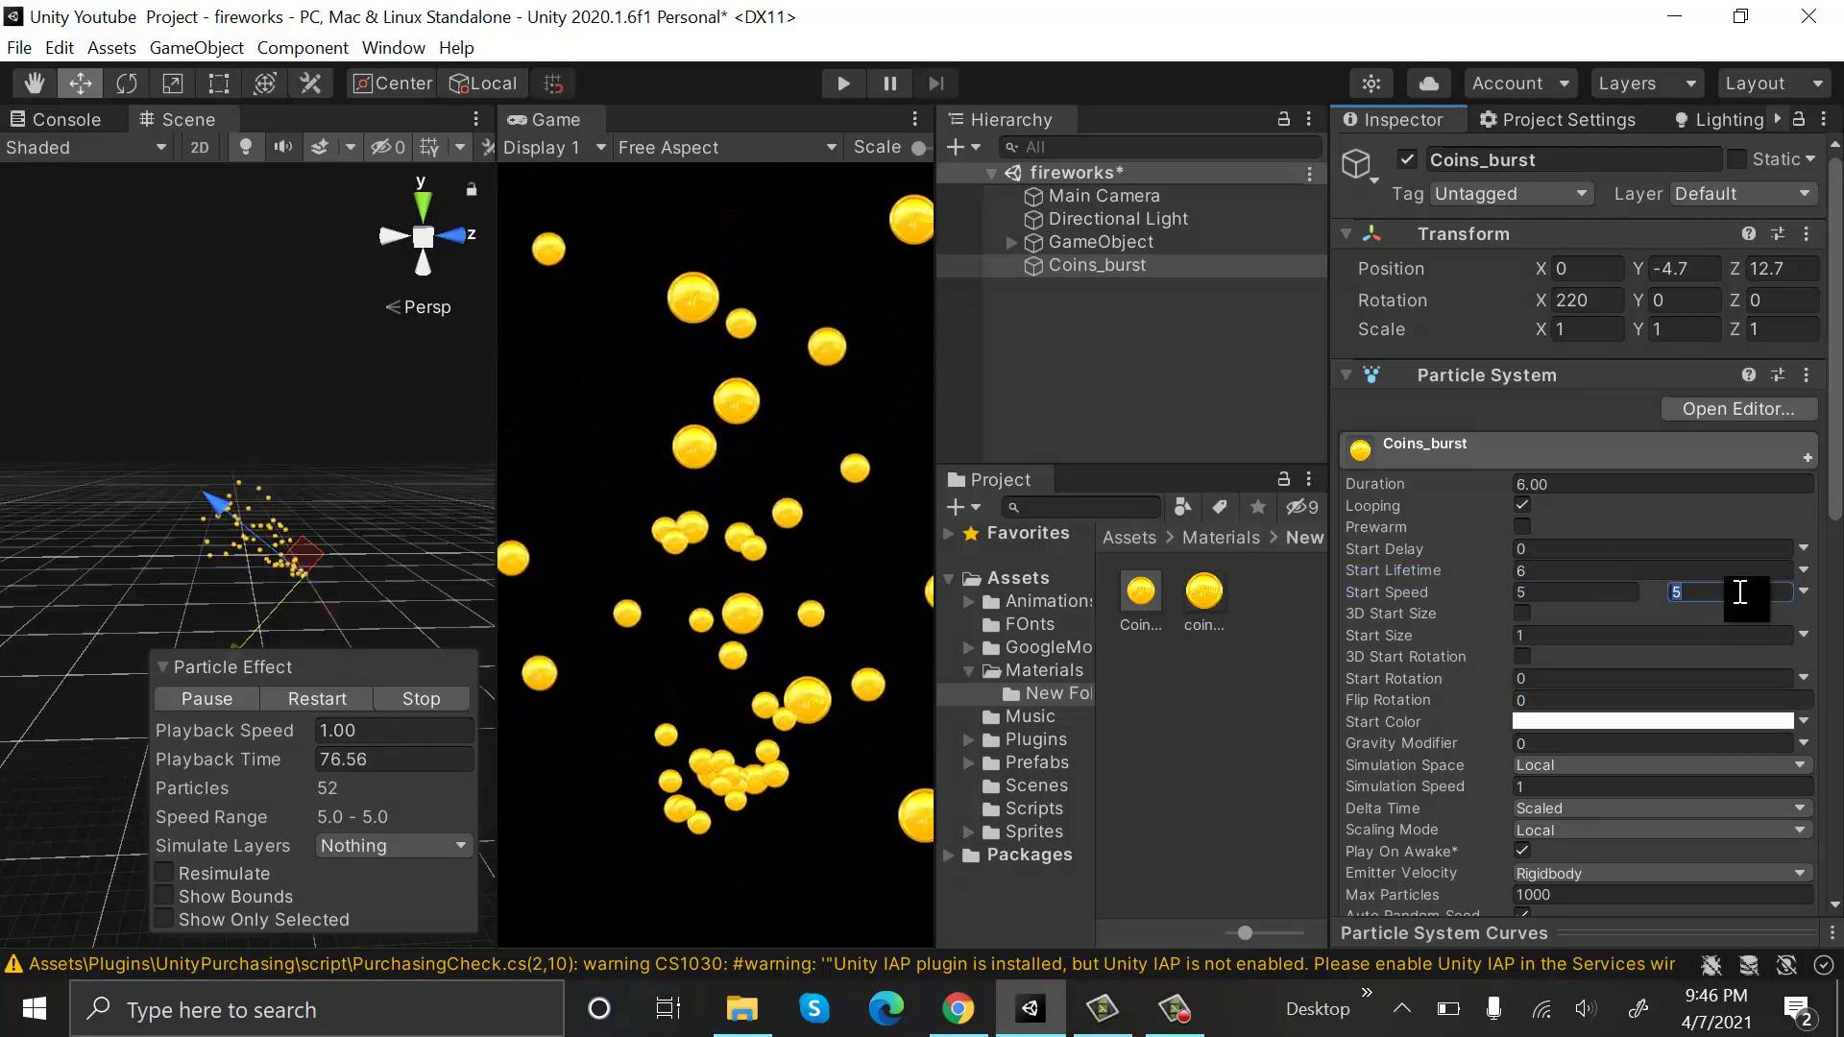
type("15")
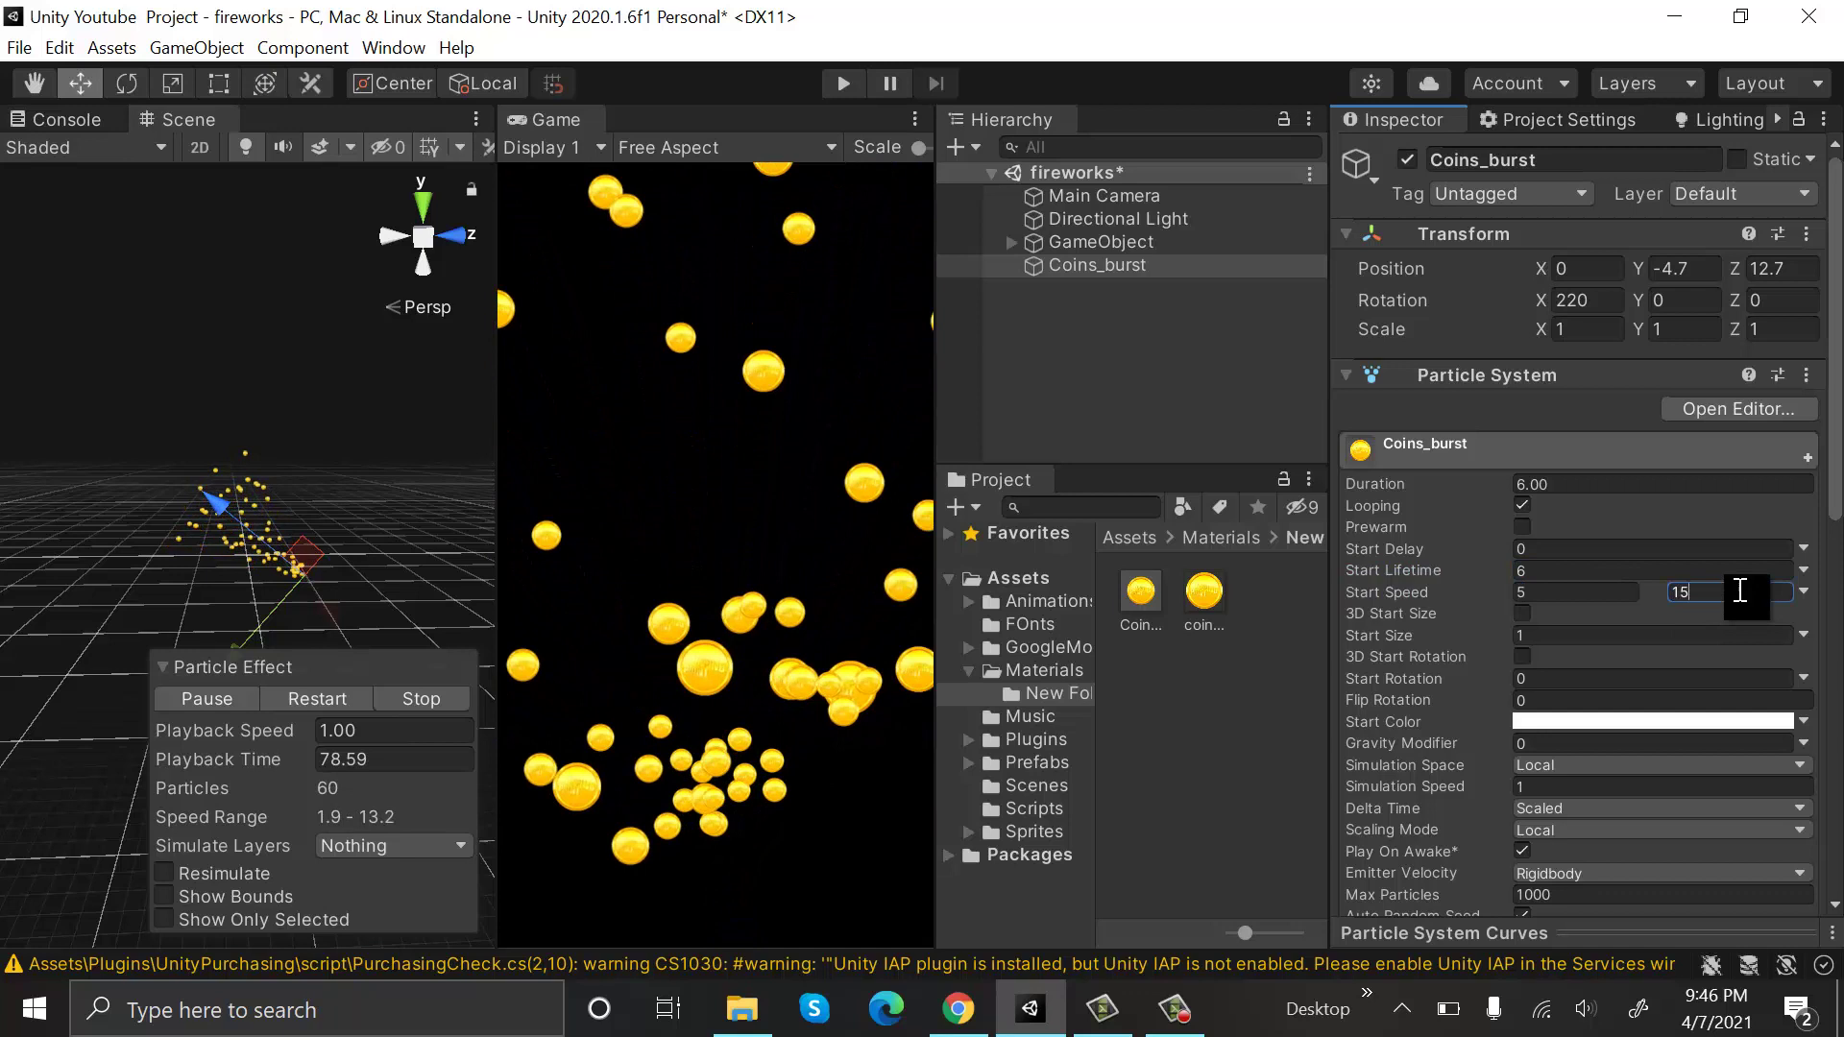
Set Start Size 0.7, Start Rotation random -360 to 360, and Gravity Modifier 0.7.
left_click(1535, 632)
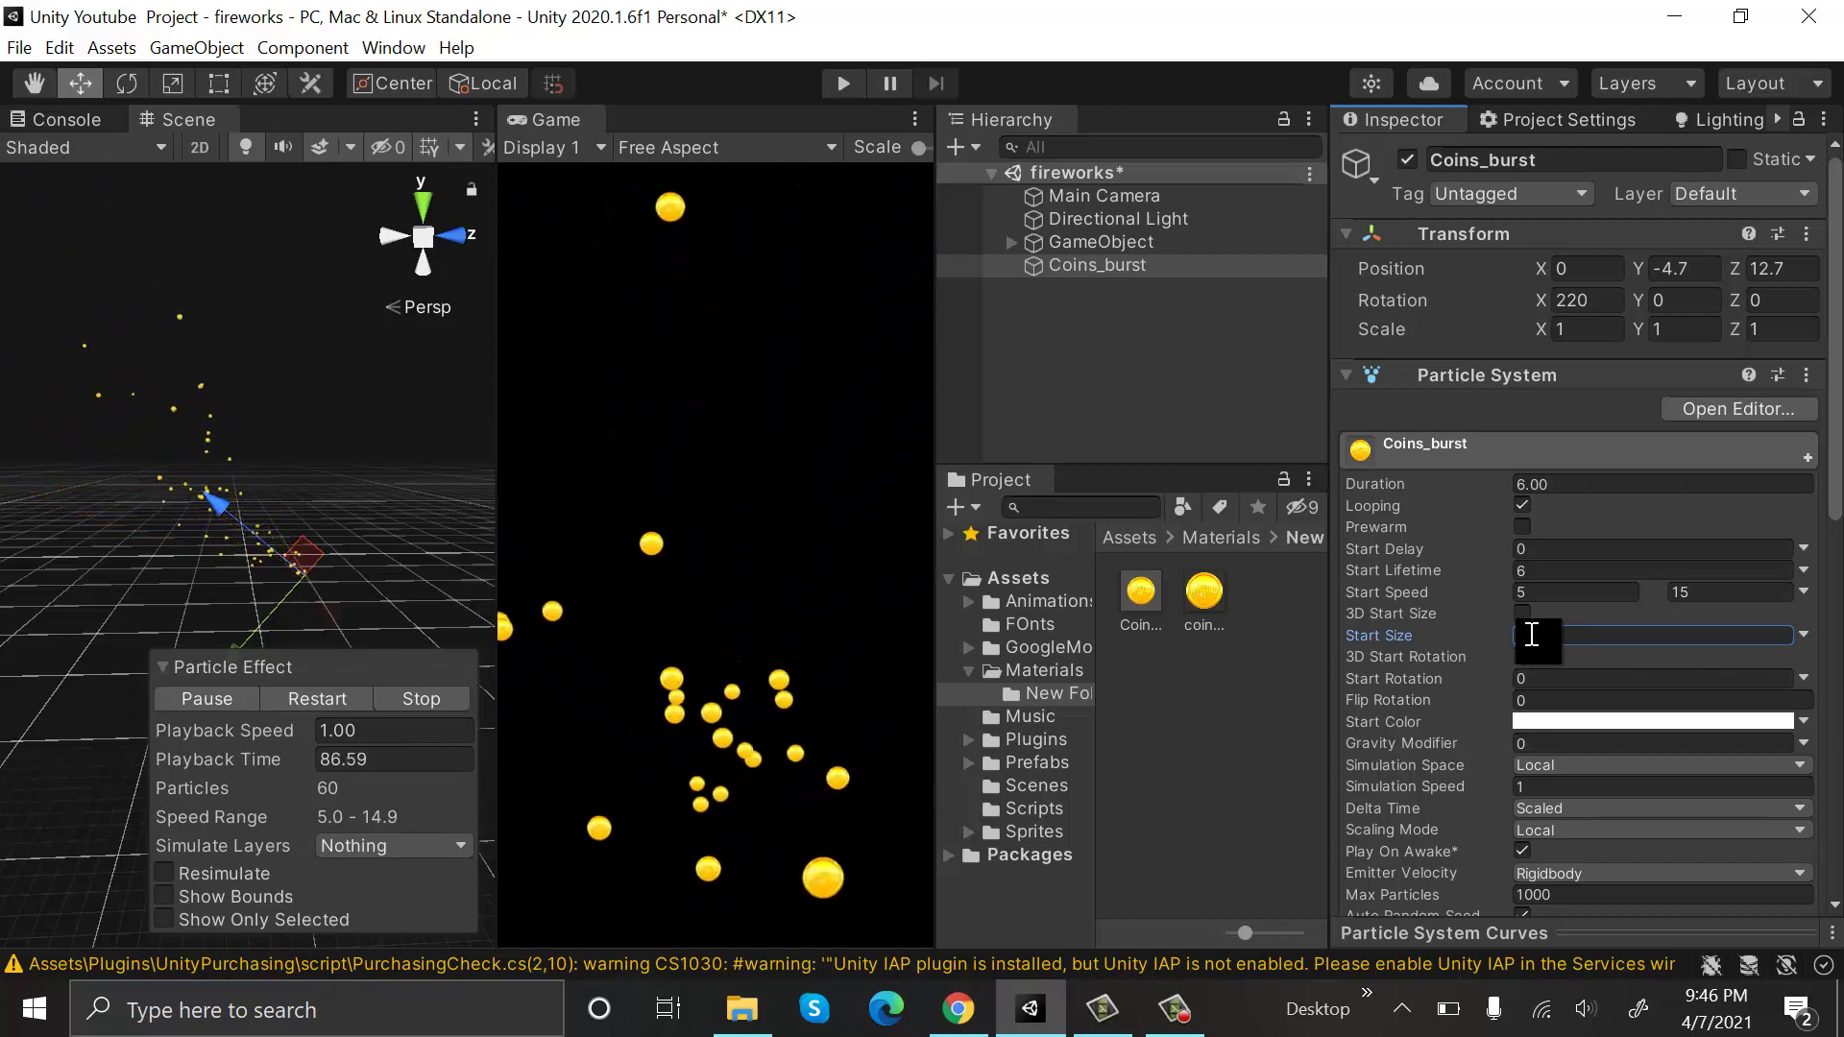
left_click(1803, 681)
left_click(1777, 766)
left_click(1592, 676)
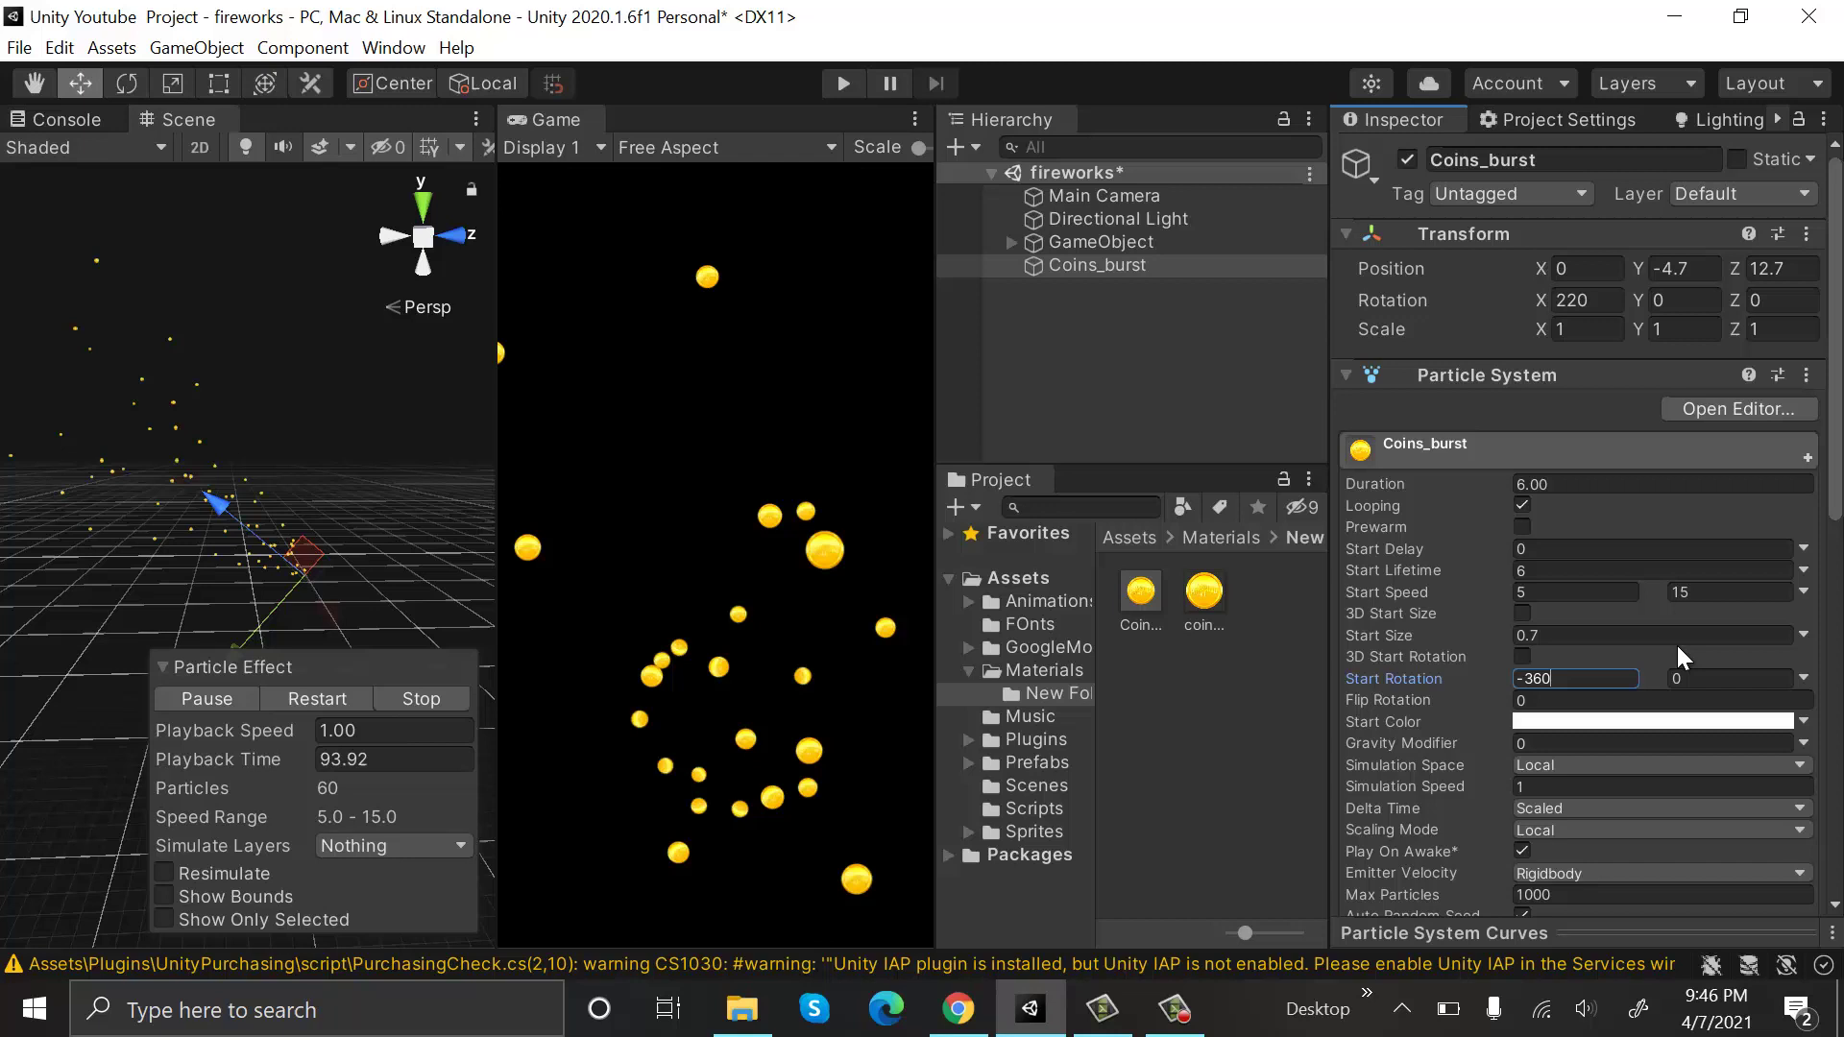
left_click(1701, 677)
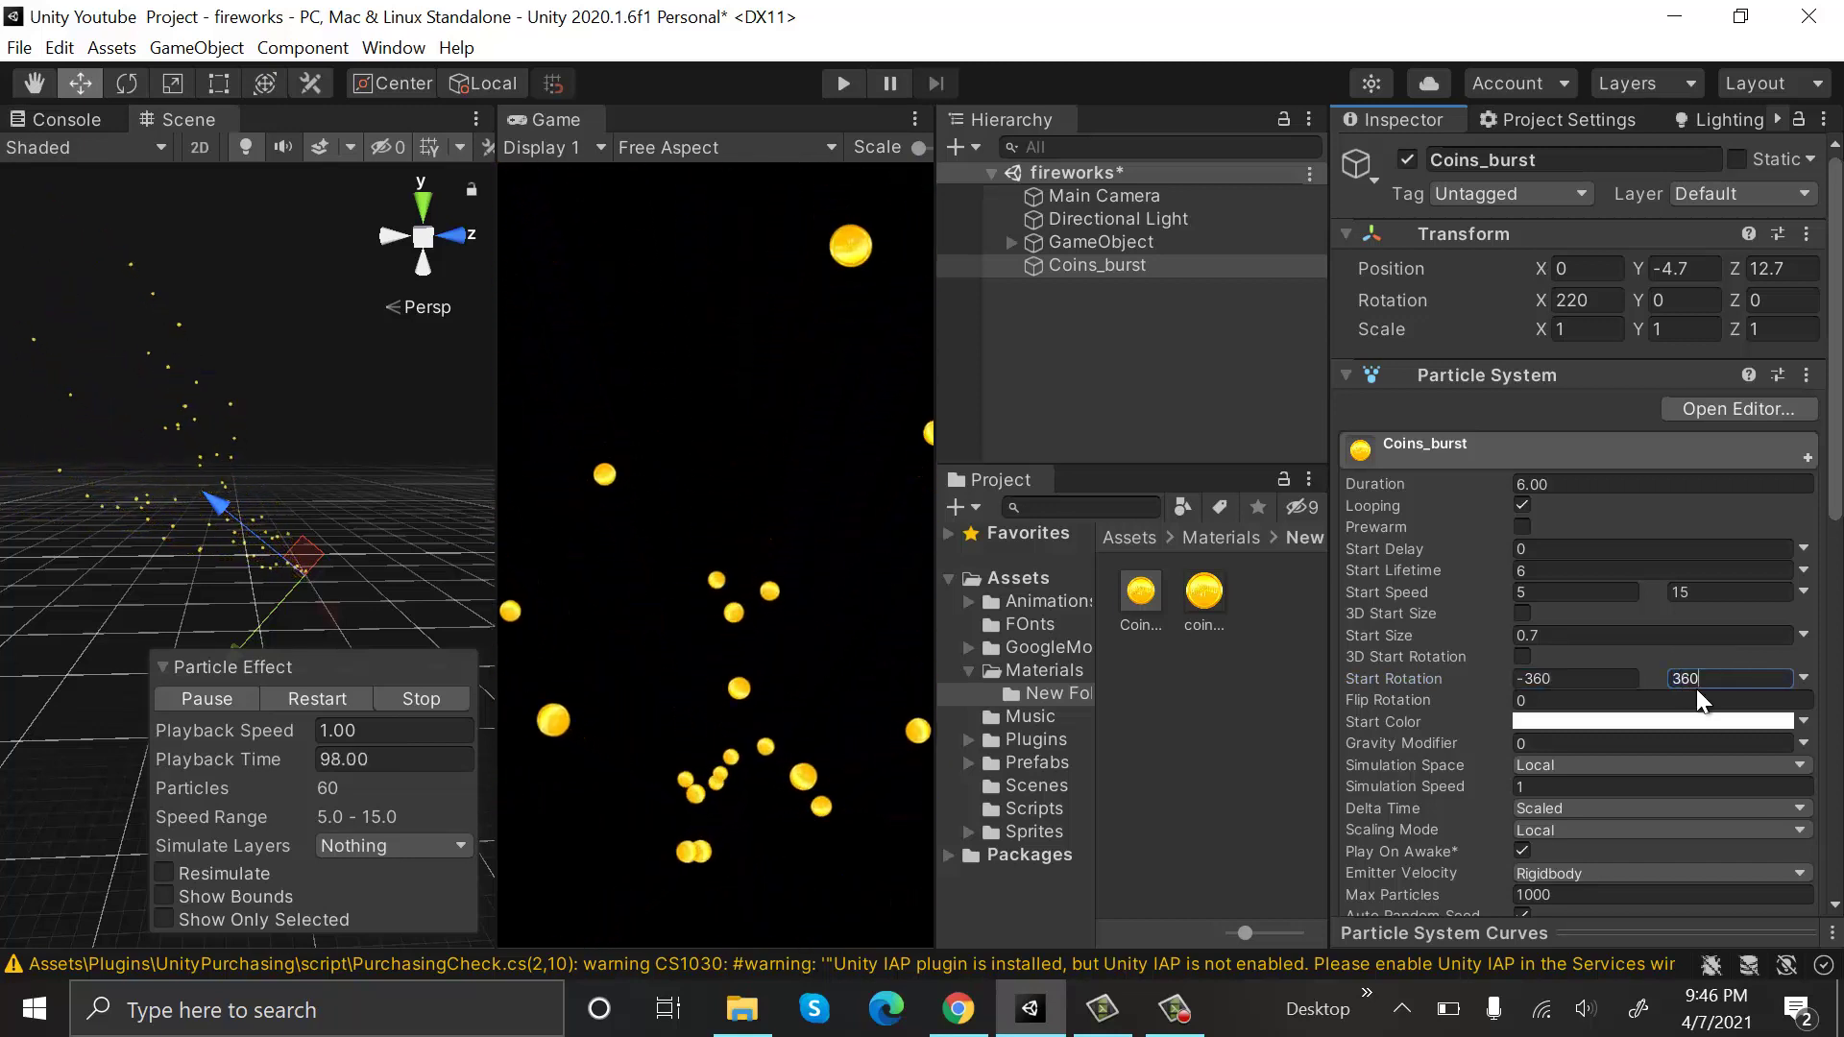
scroll(1756, 699, "down", 10)
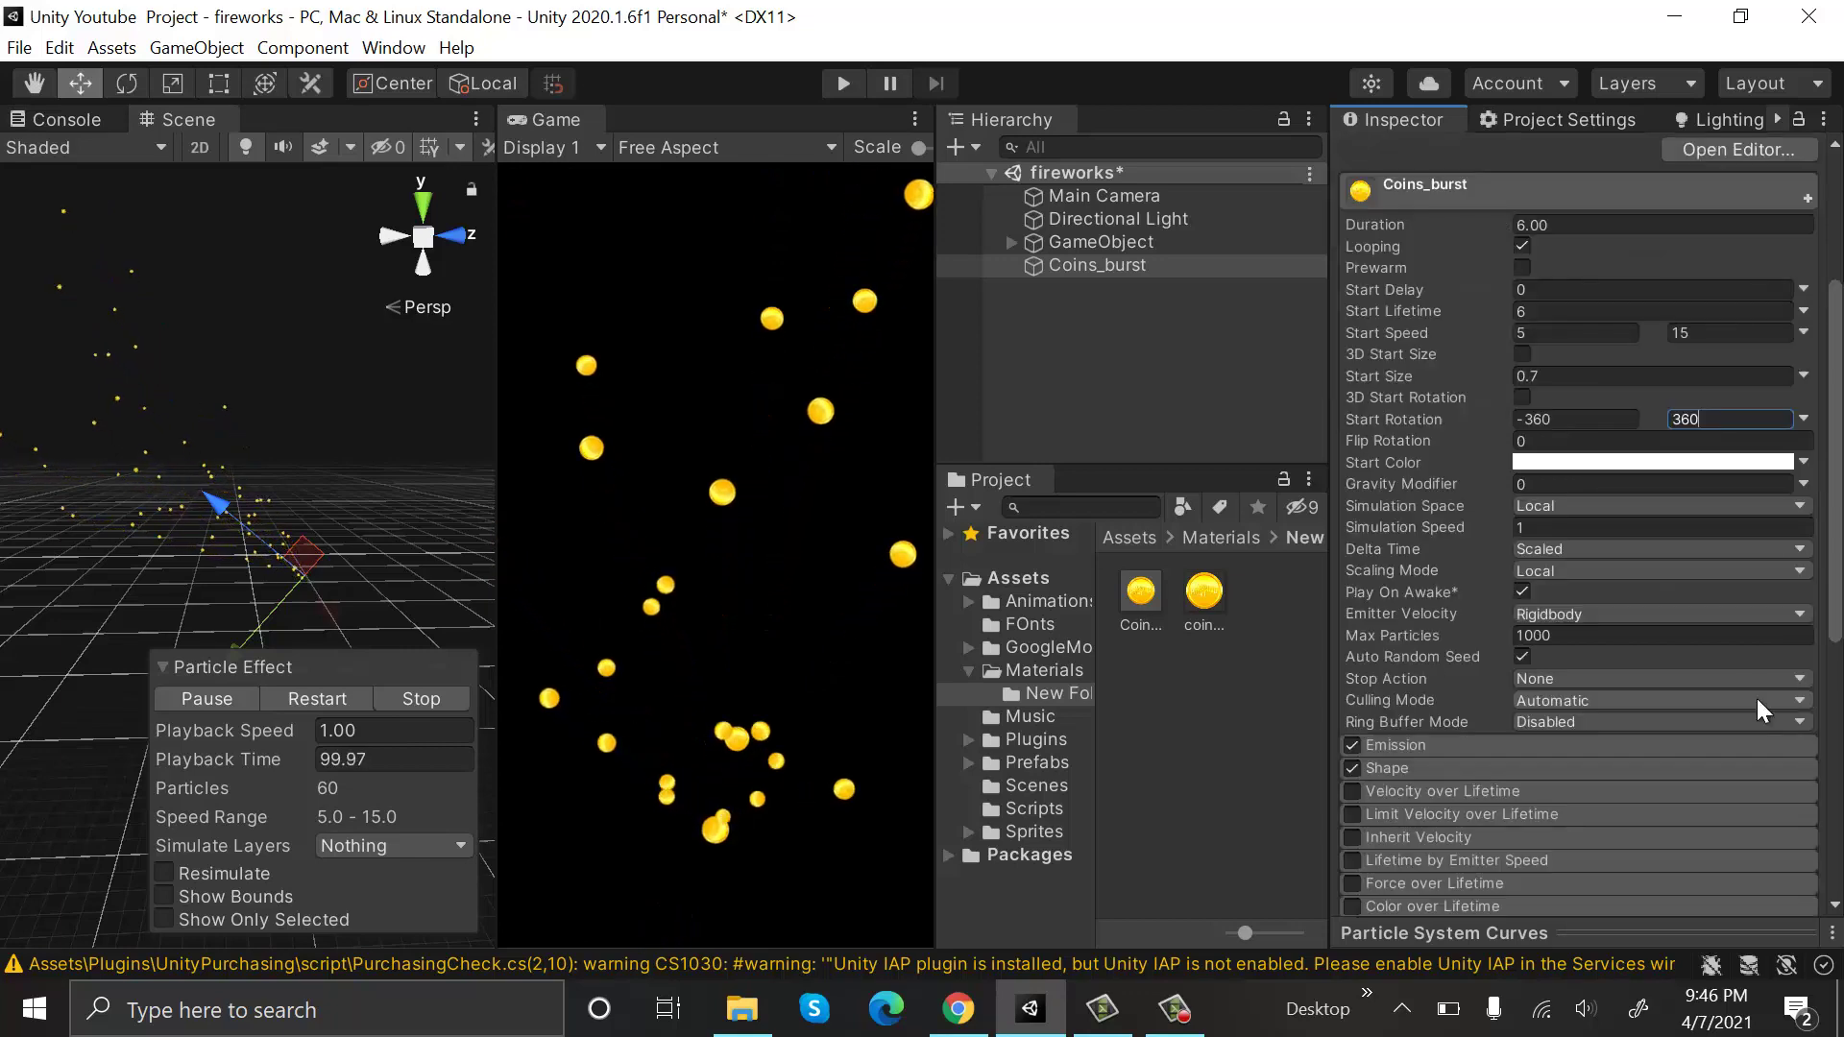
scroll(1556, 576, "up", 10)
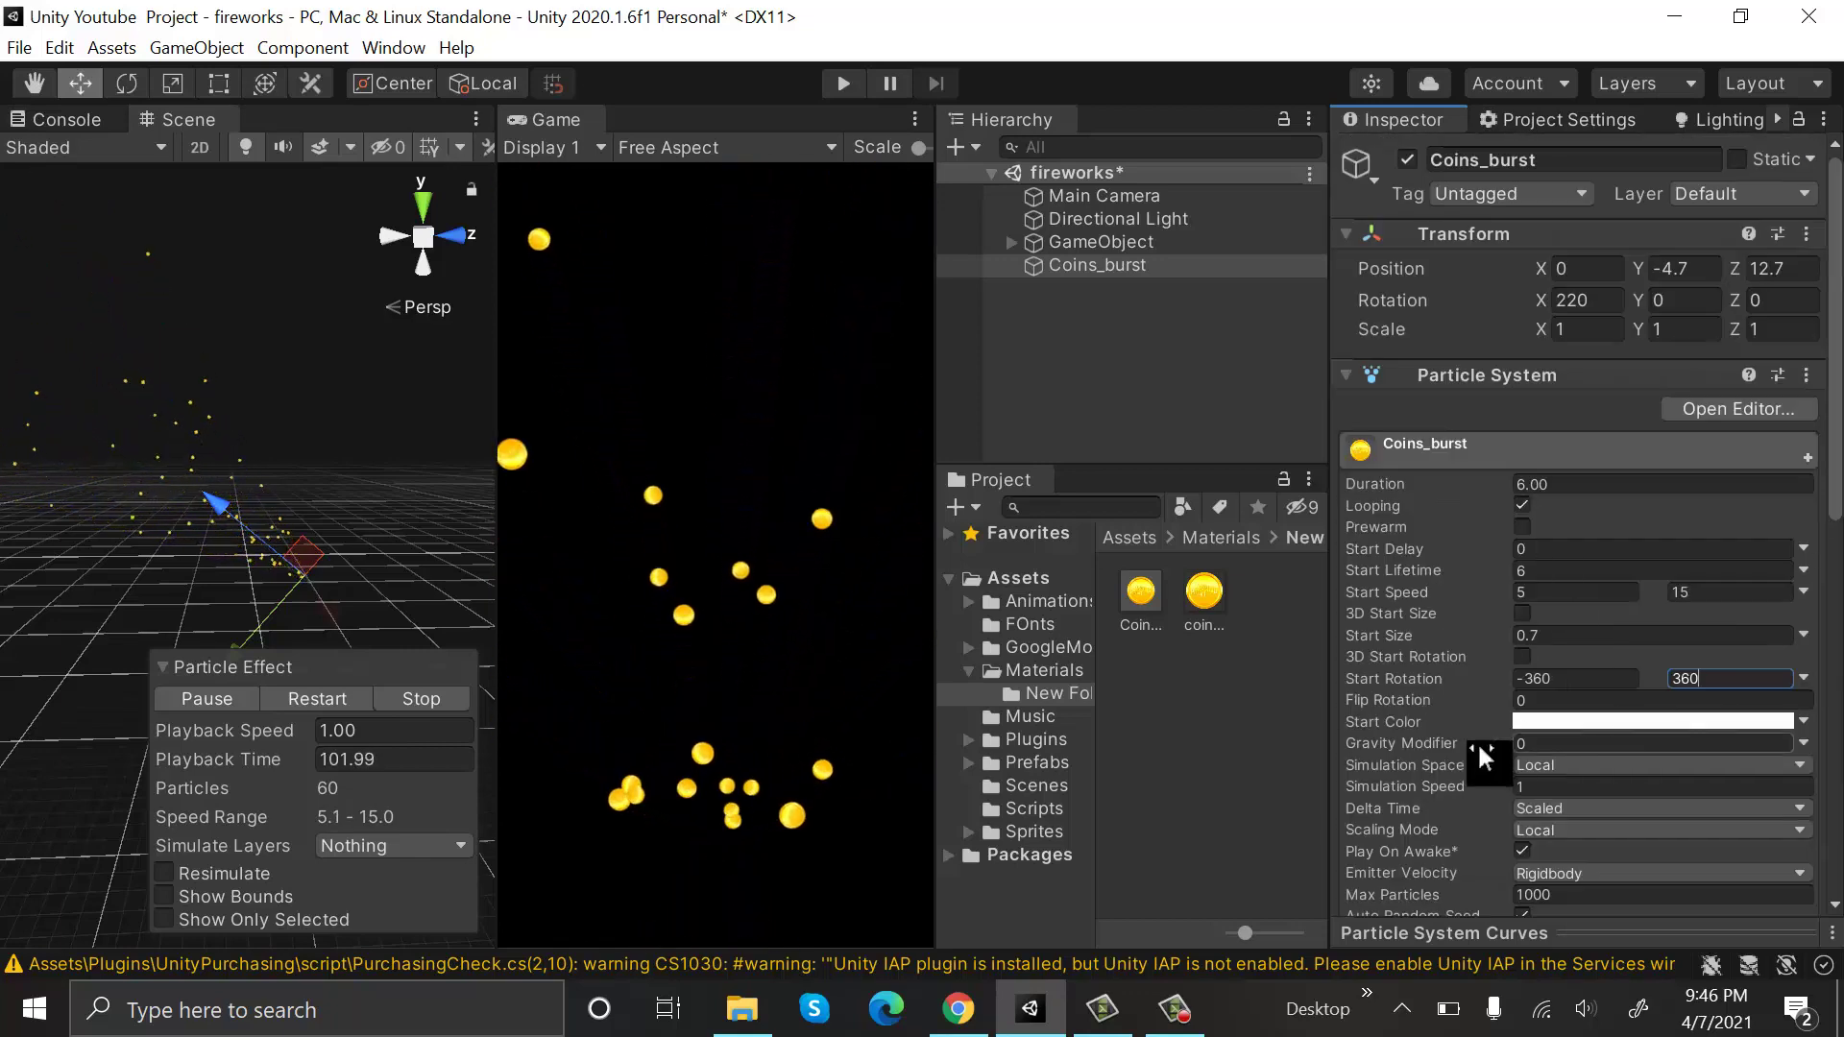
left_click(1548, 741)
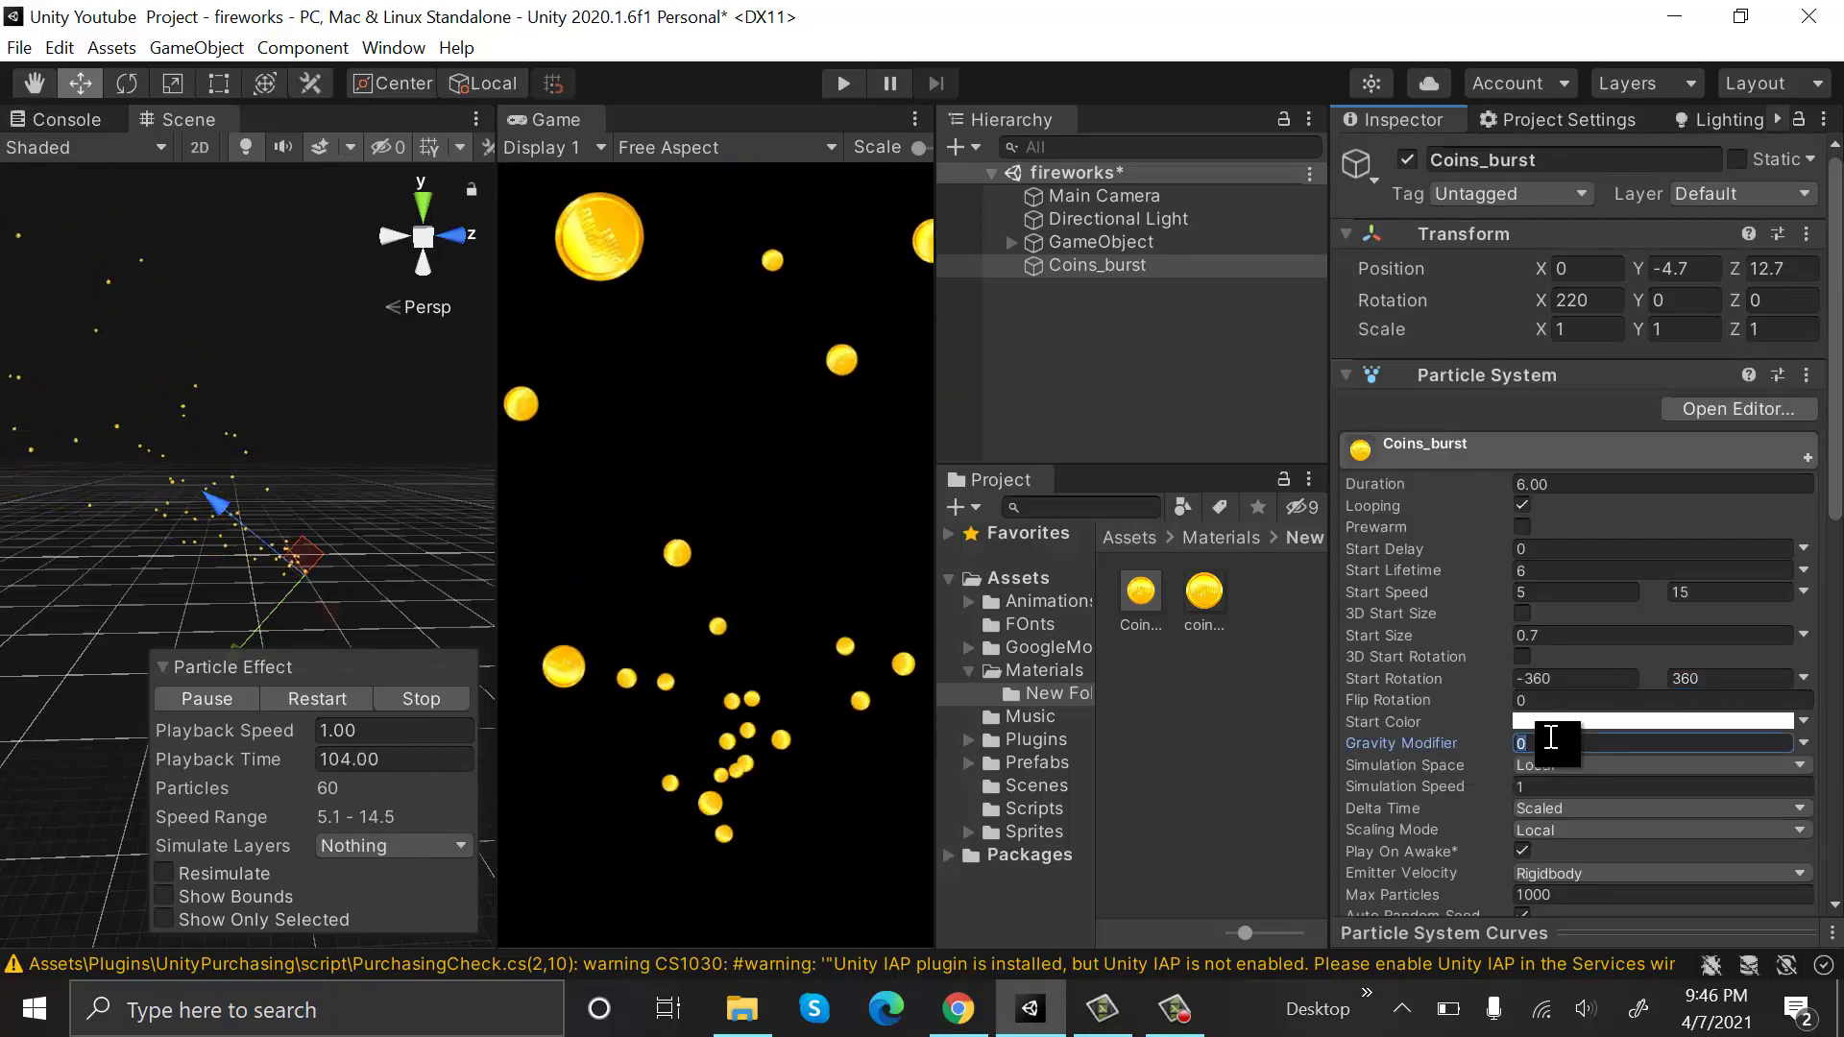
type("0.7")
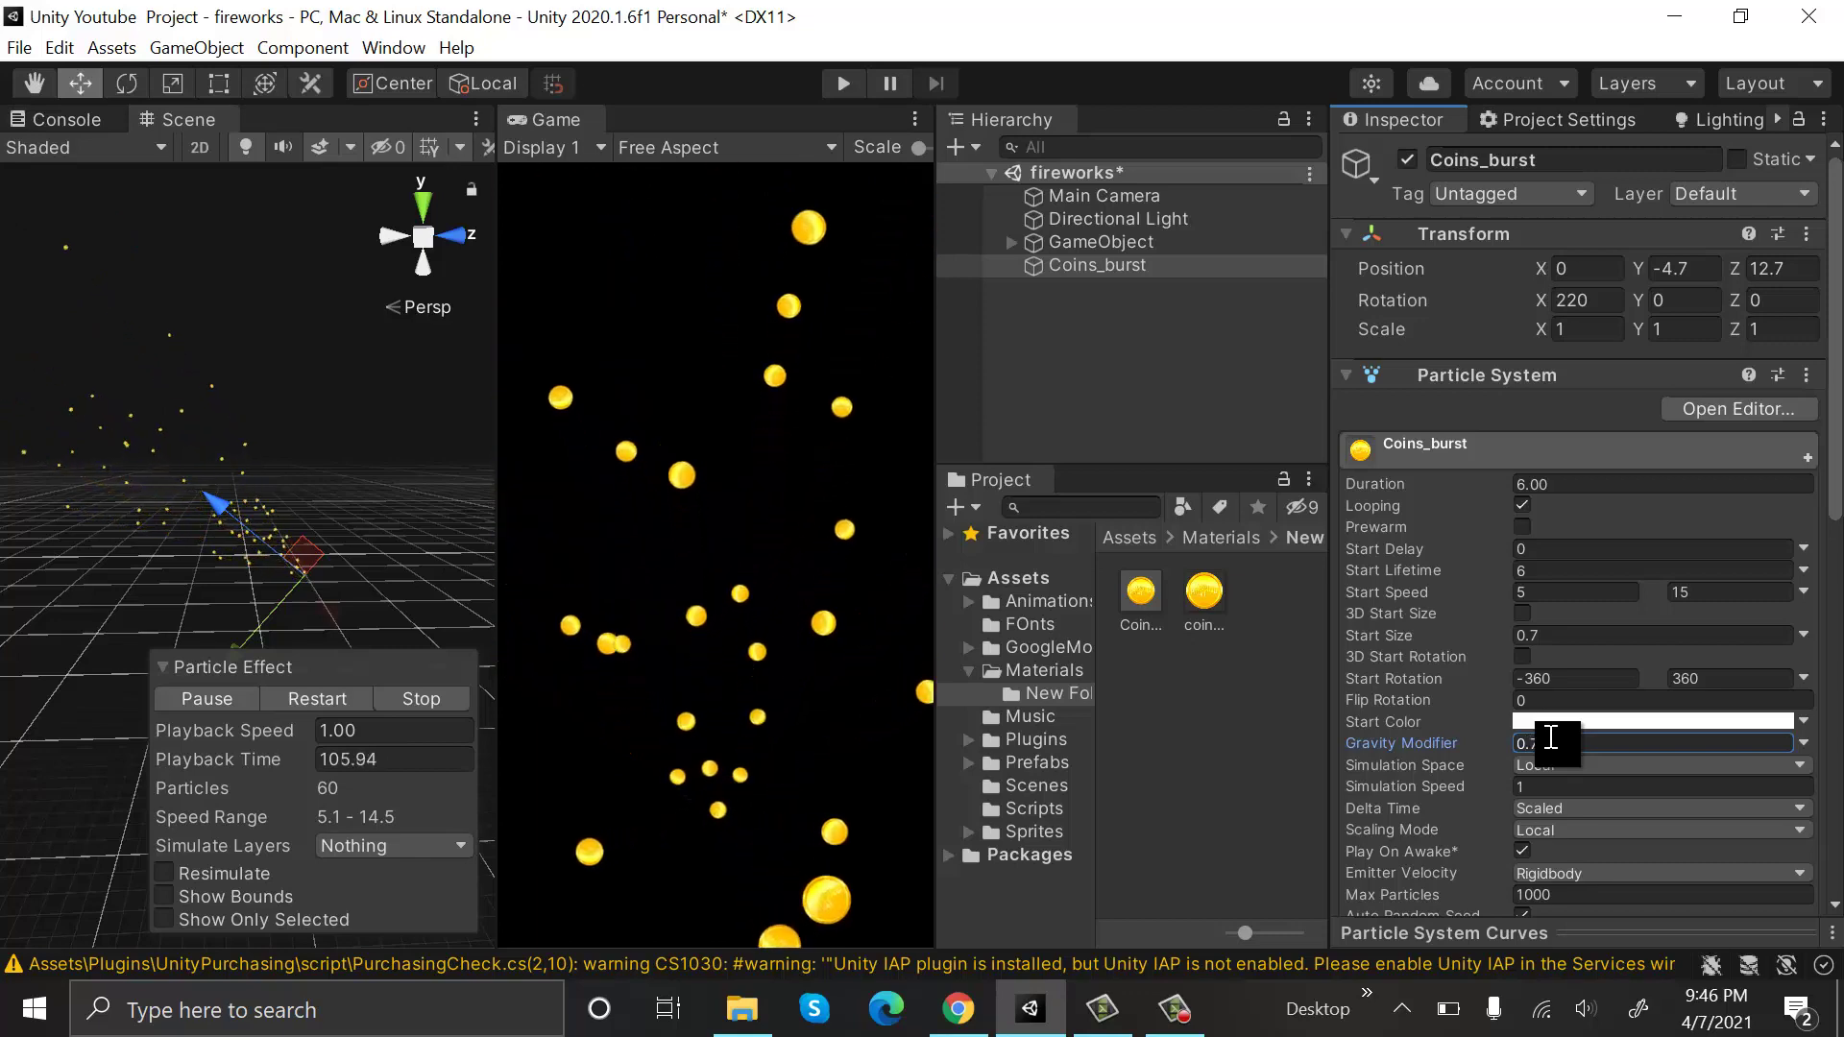
scroll(1528, 624, "down", 5)
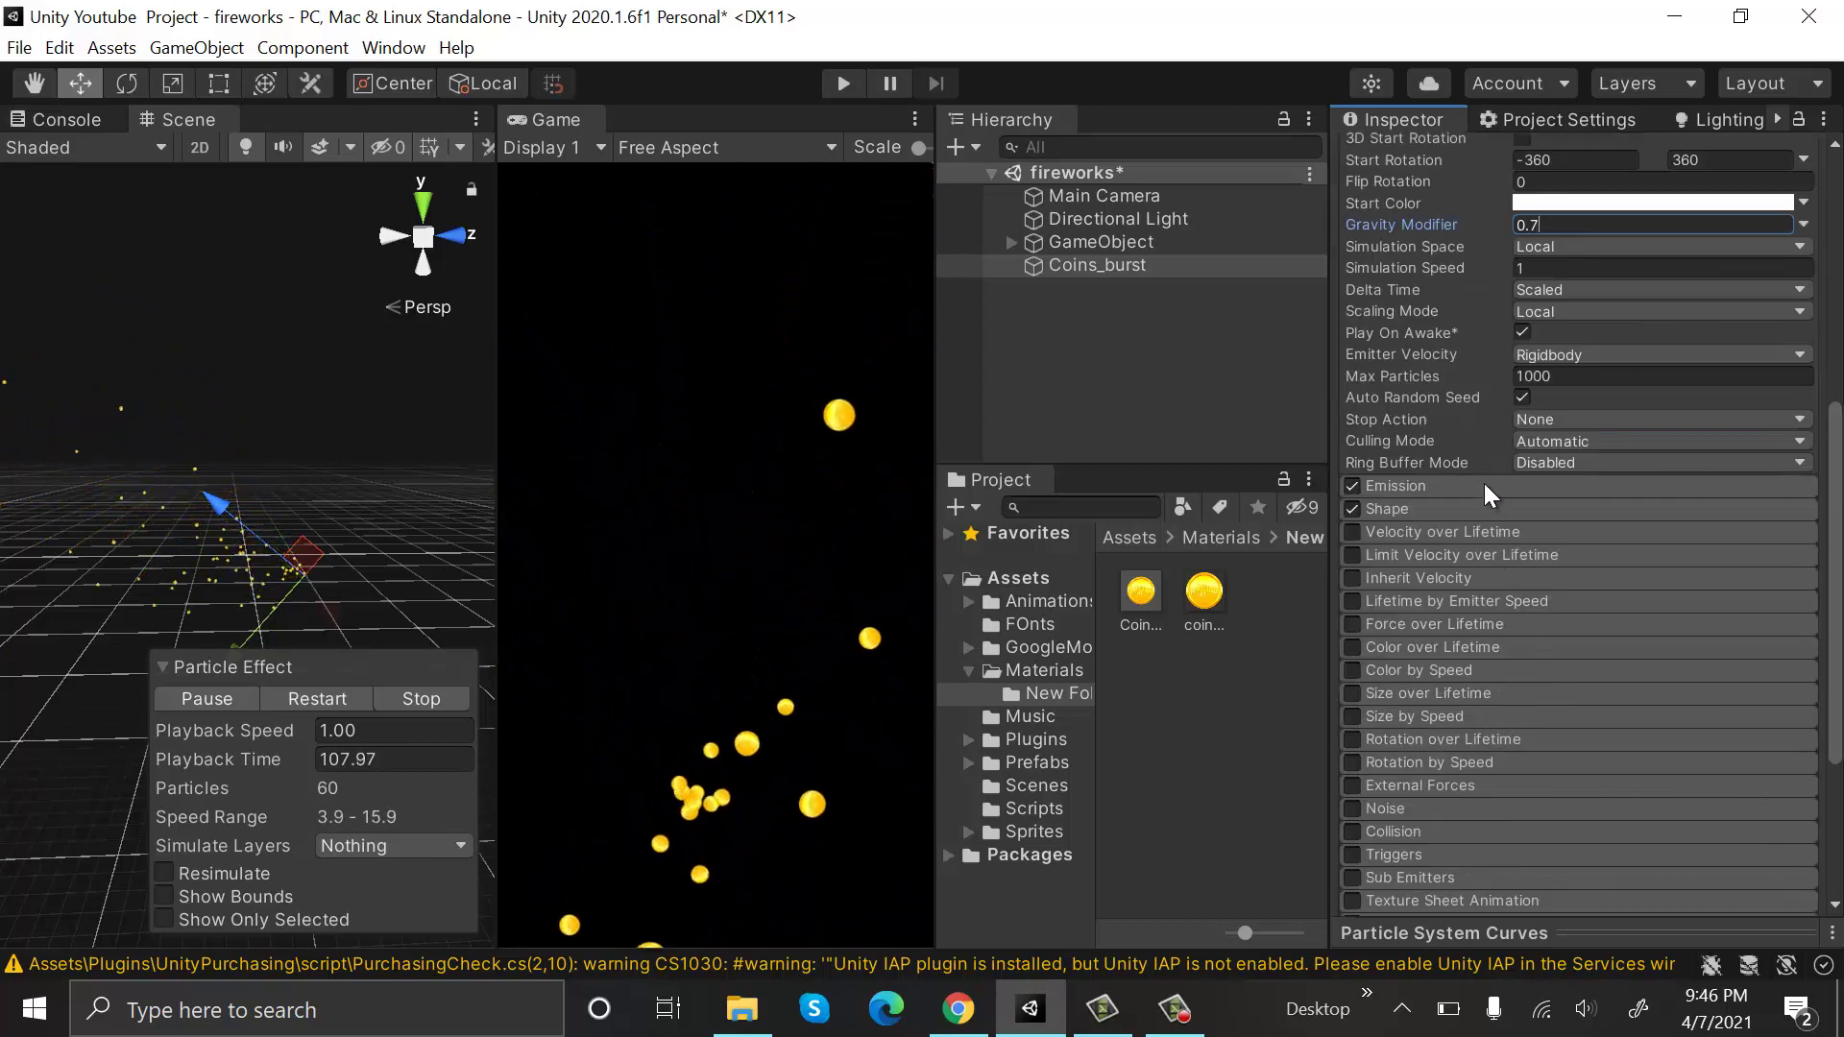
Add a single 50-coin emission burst at time 0, with rate over time 0.
left_click(1484, 482)
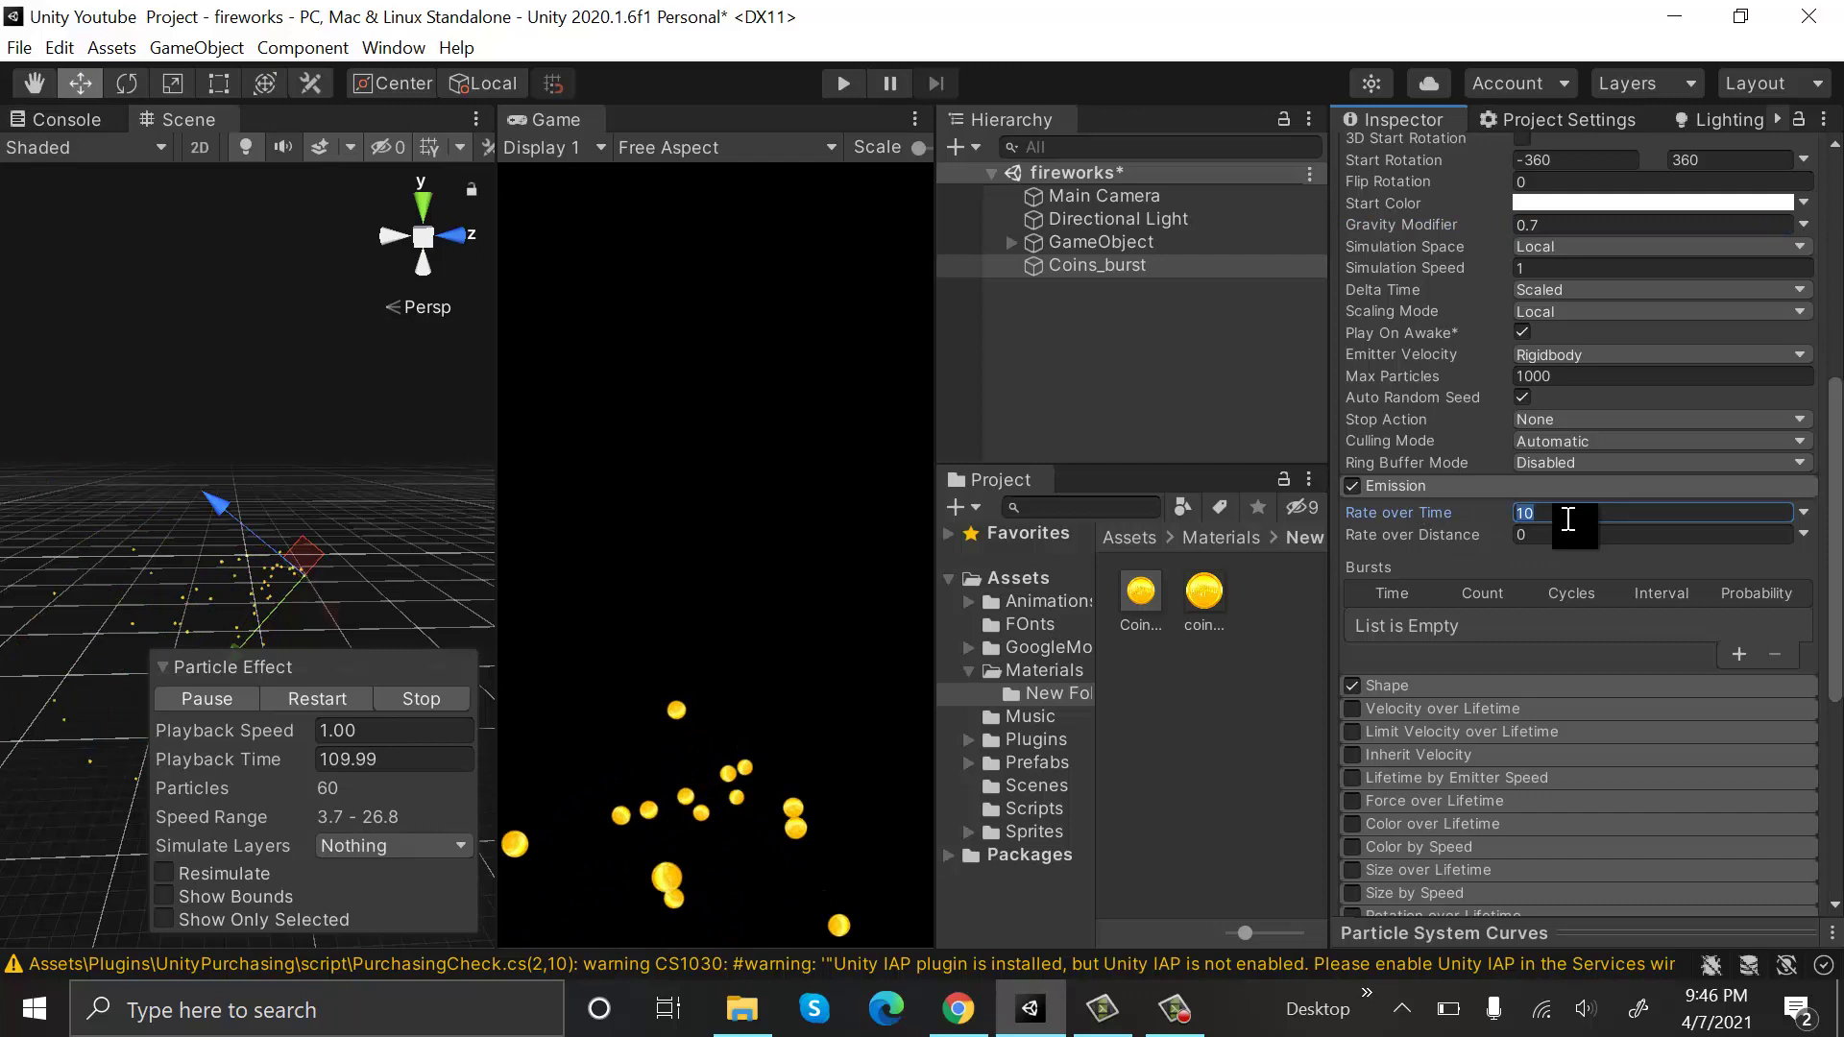
left_click(1738, 655)
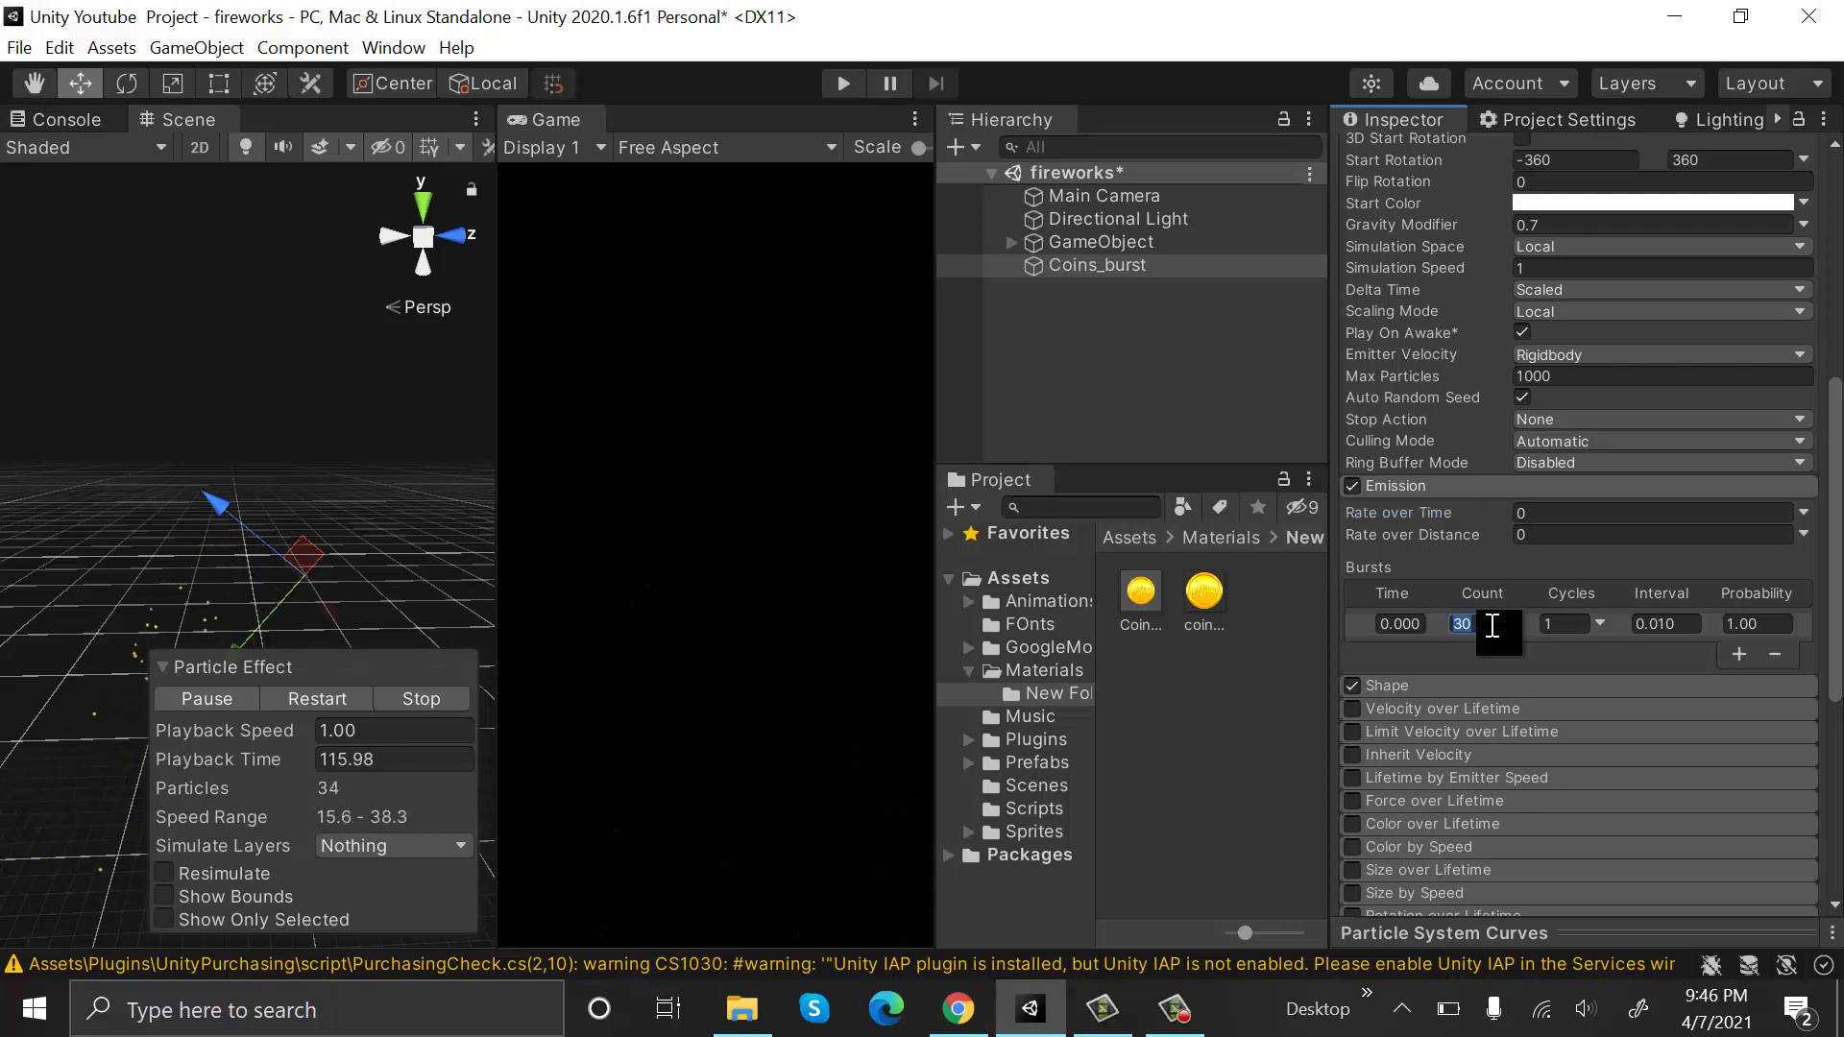
left_click(1484, 486)
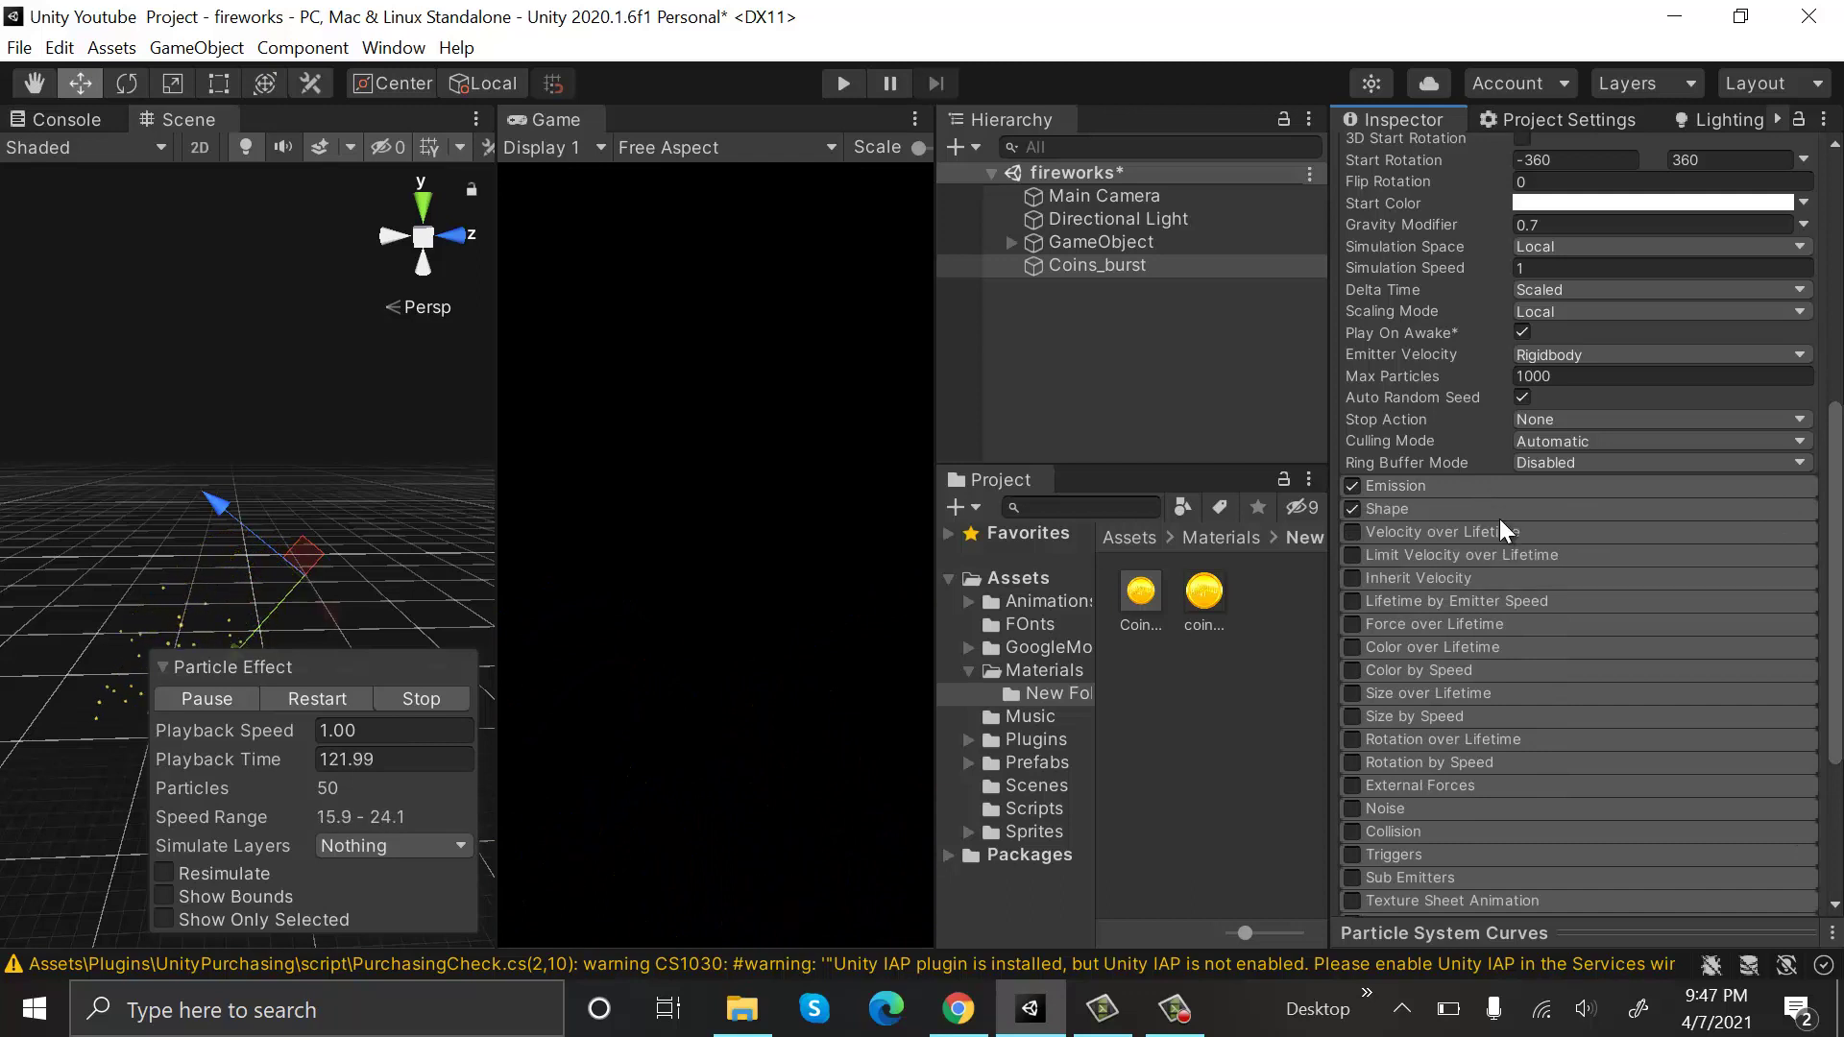
Set the Shape module's cone Angle to 5 and Radius to 0.1.
left_click(1512, 509)
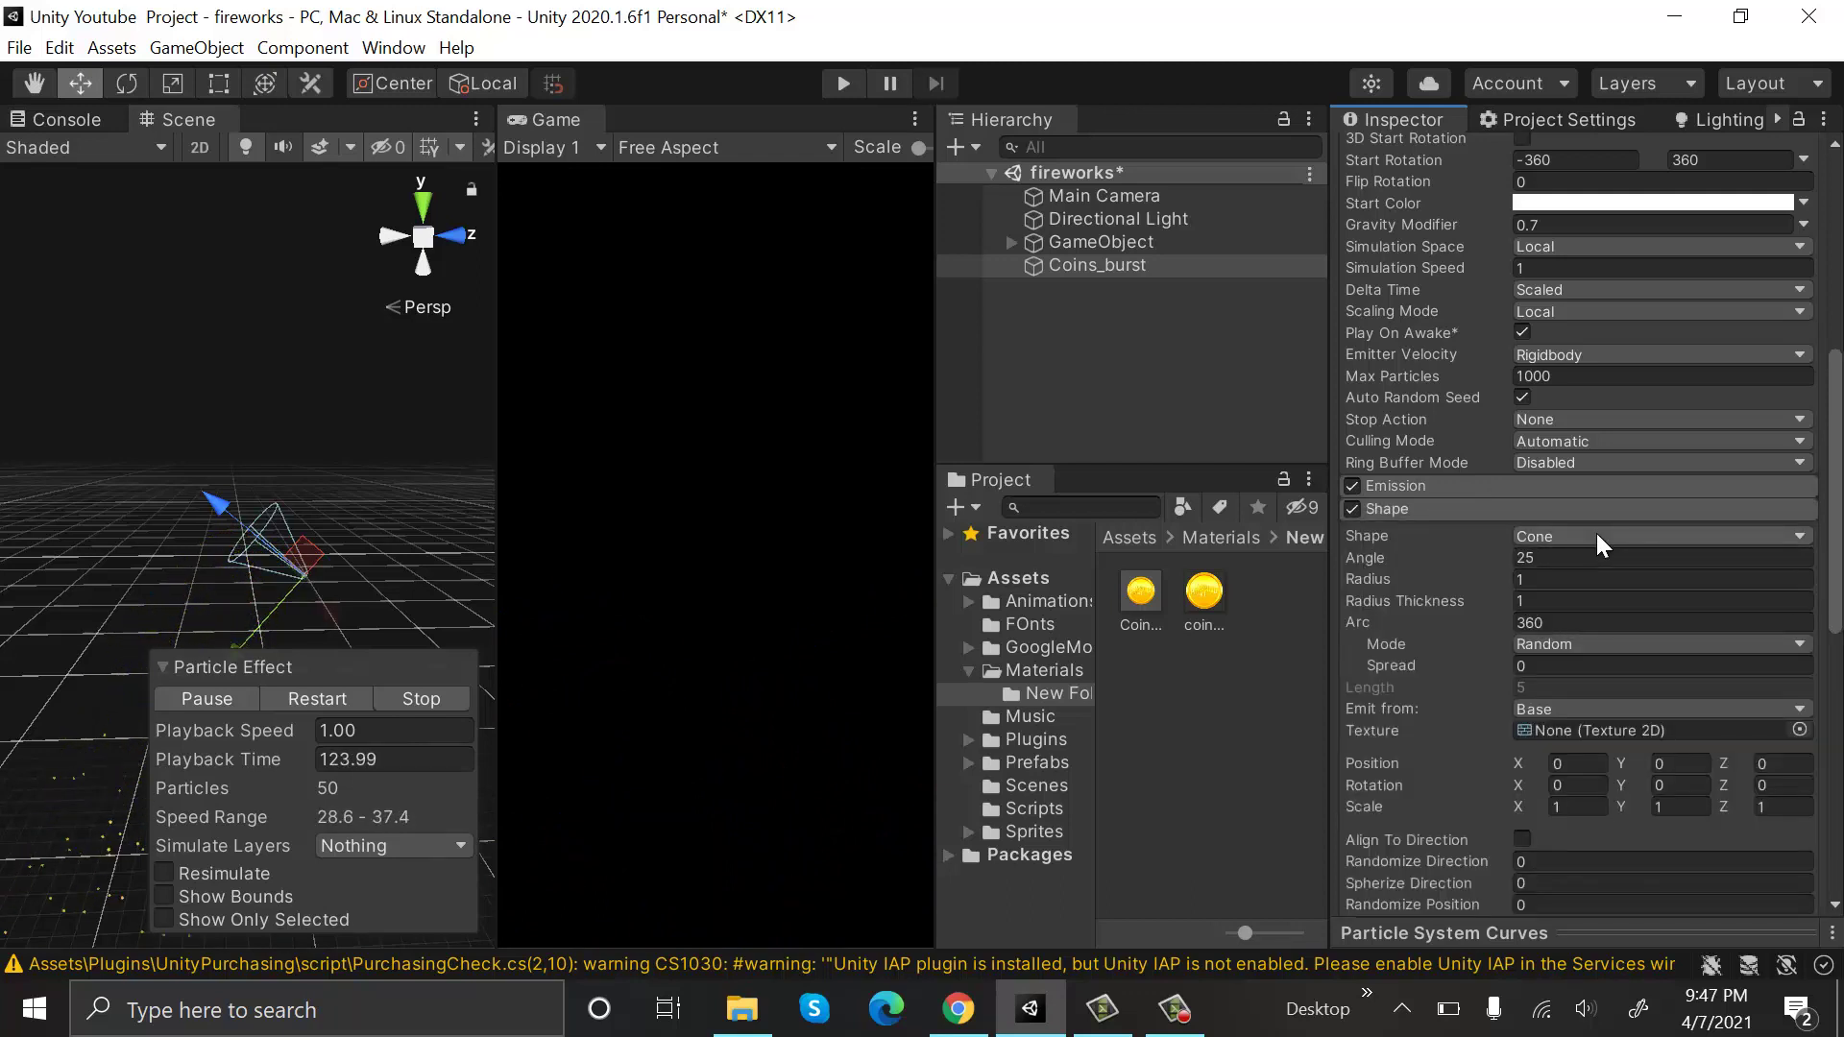
left_click(1593, 559)
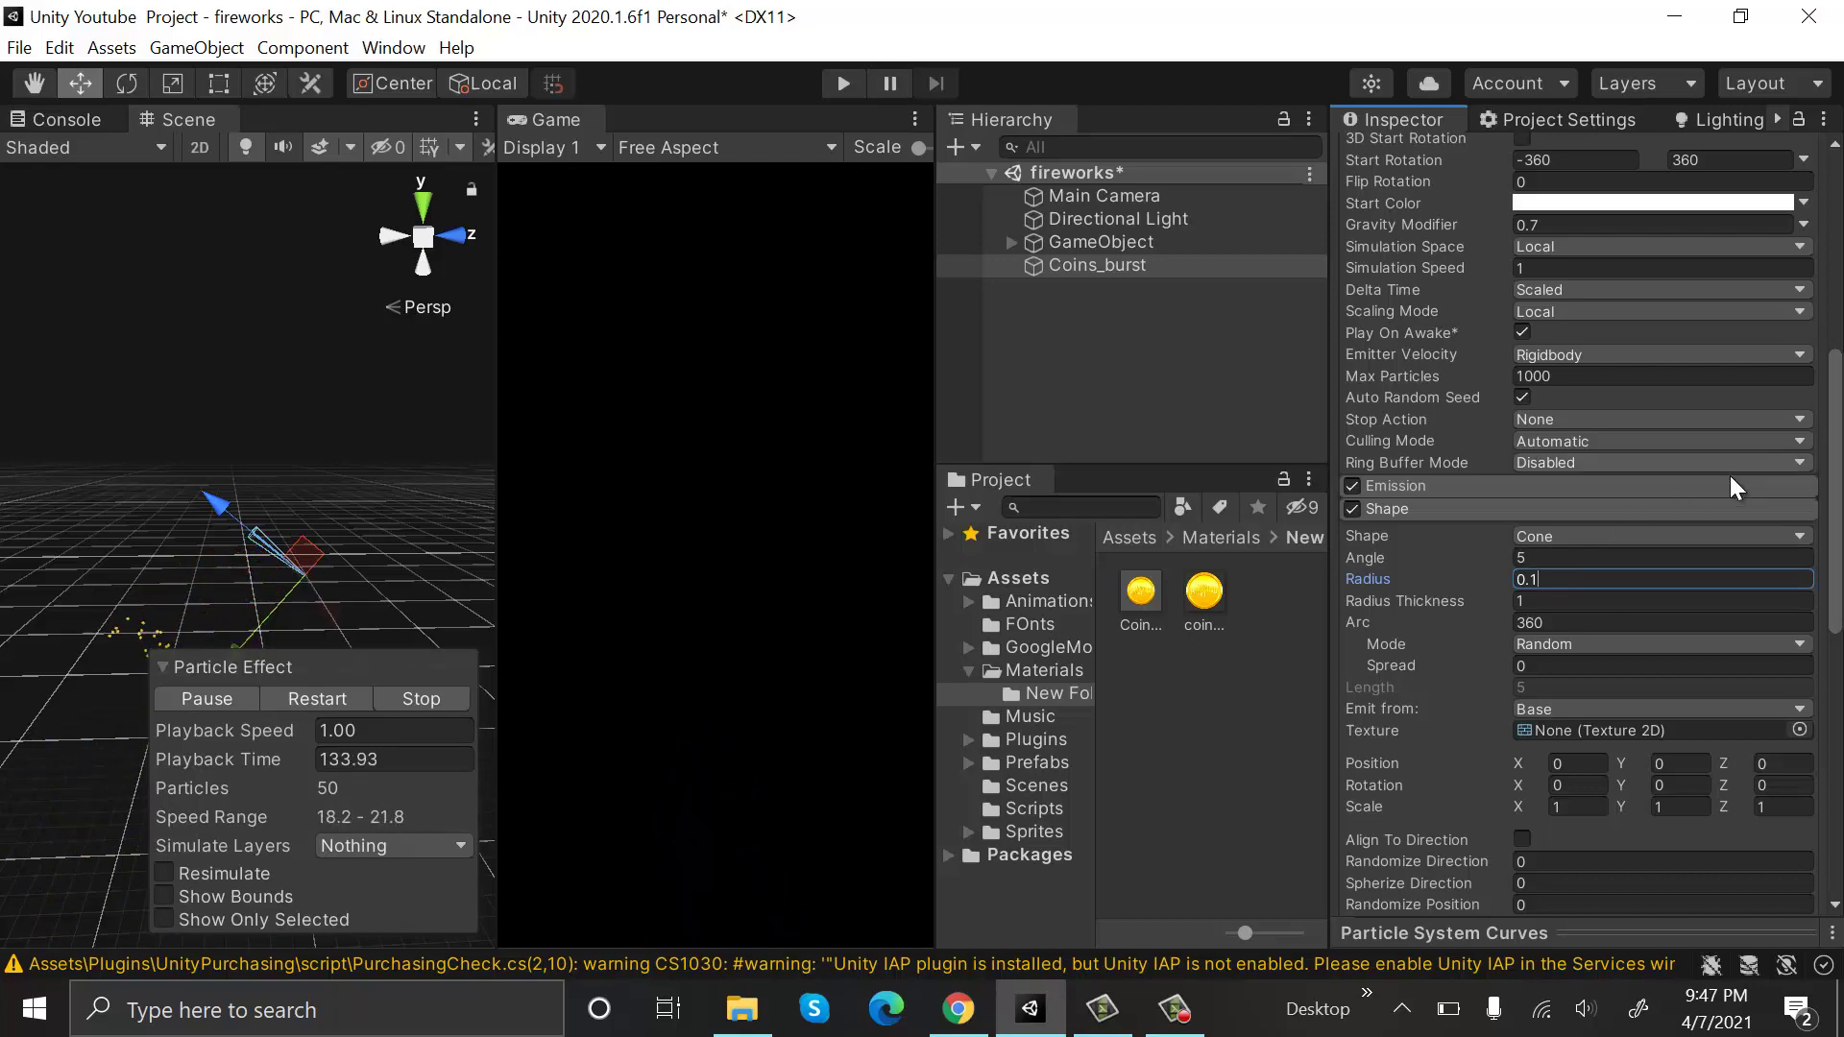
scroll(1457, 576, "down", 10)
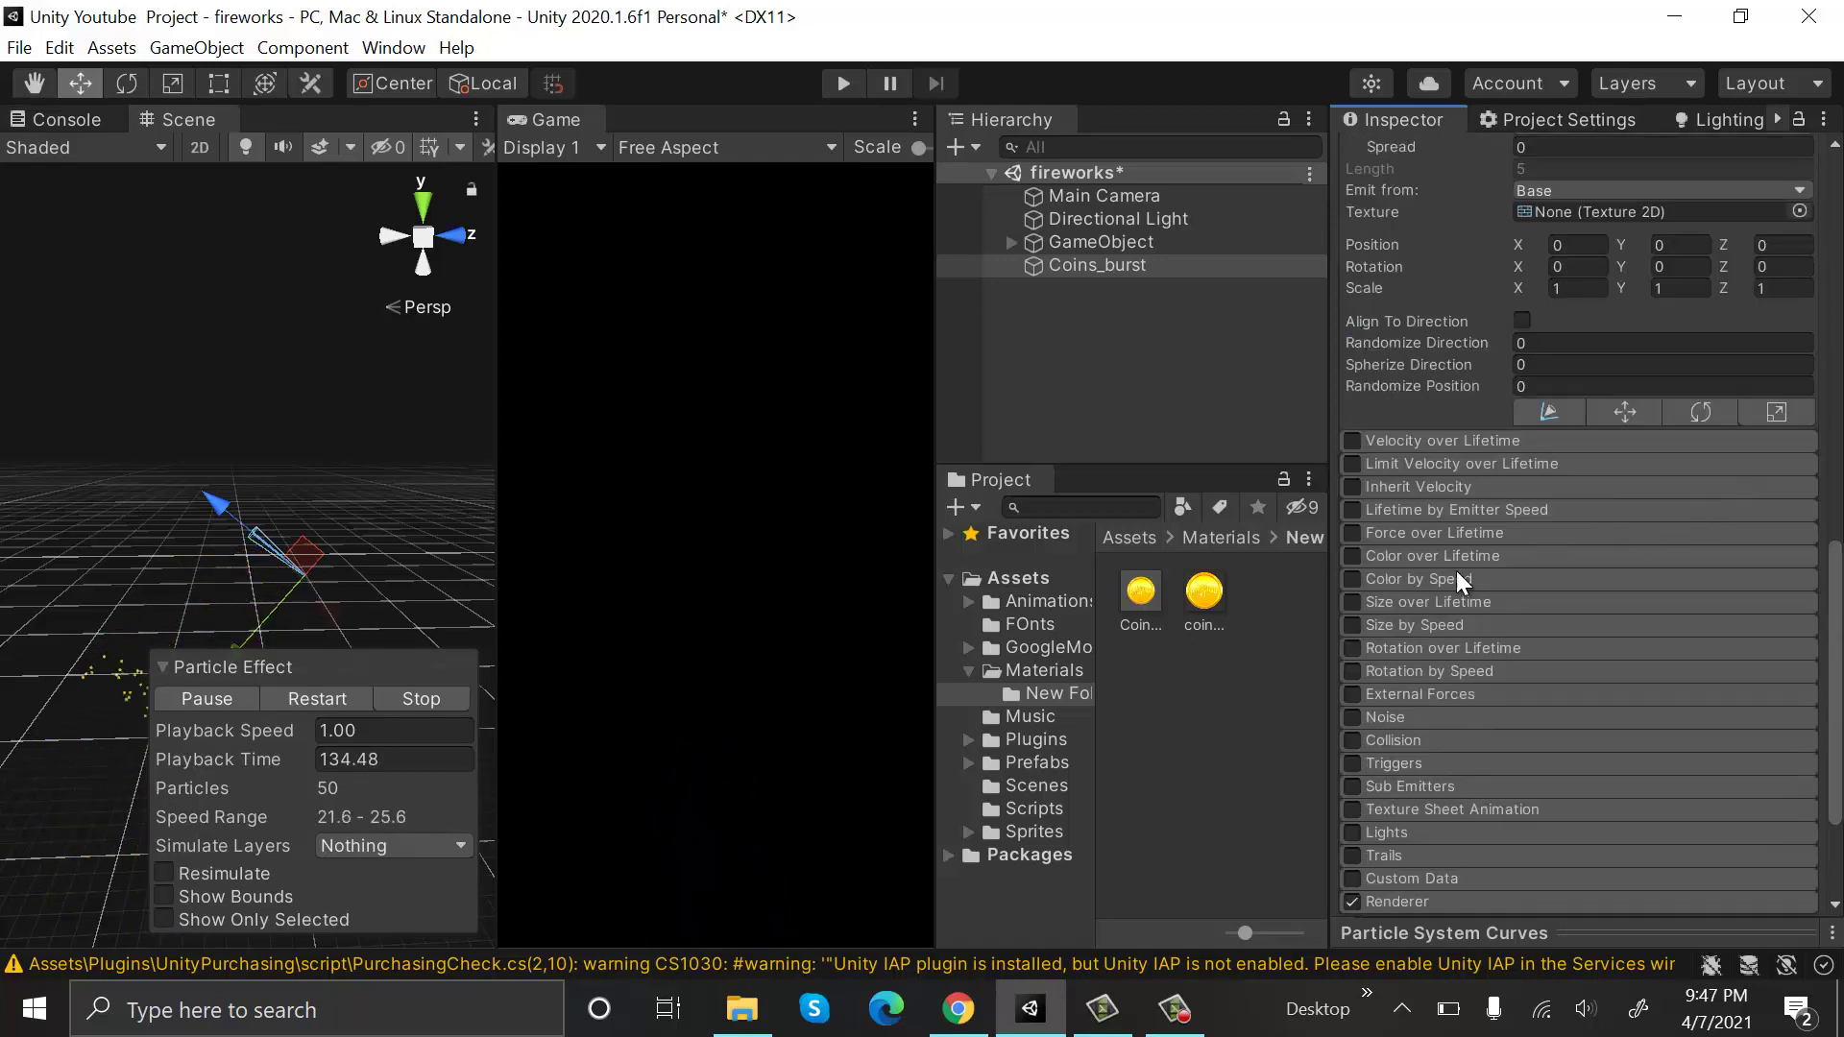
Enable Rotation over Lifetime with Angular Velocity random between -360 and 360.
left_click(1355, 650)
left_click(1802, 700)
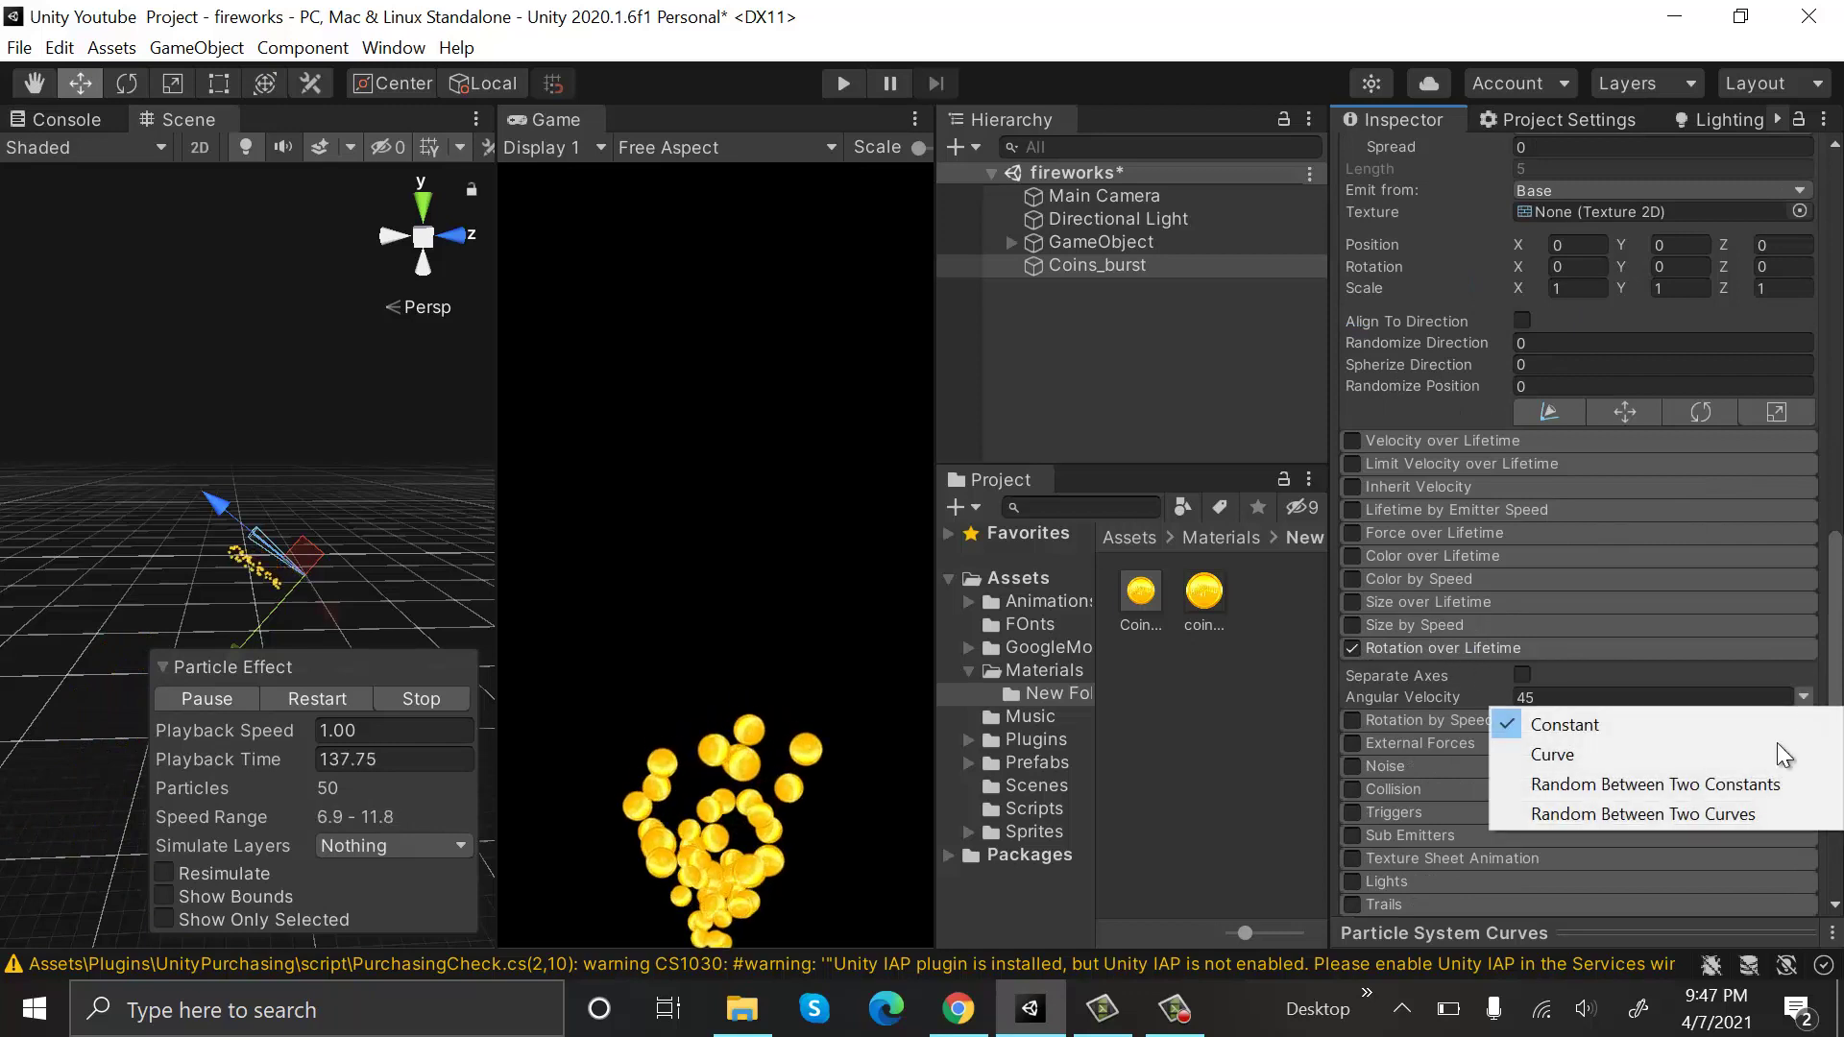
left_click(1745, 787)
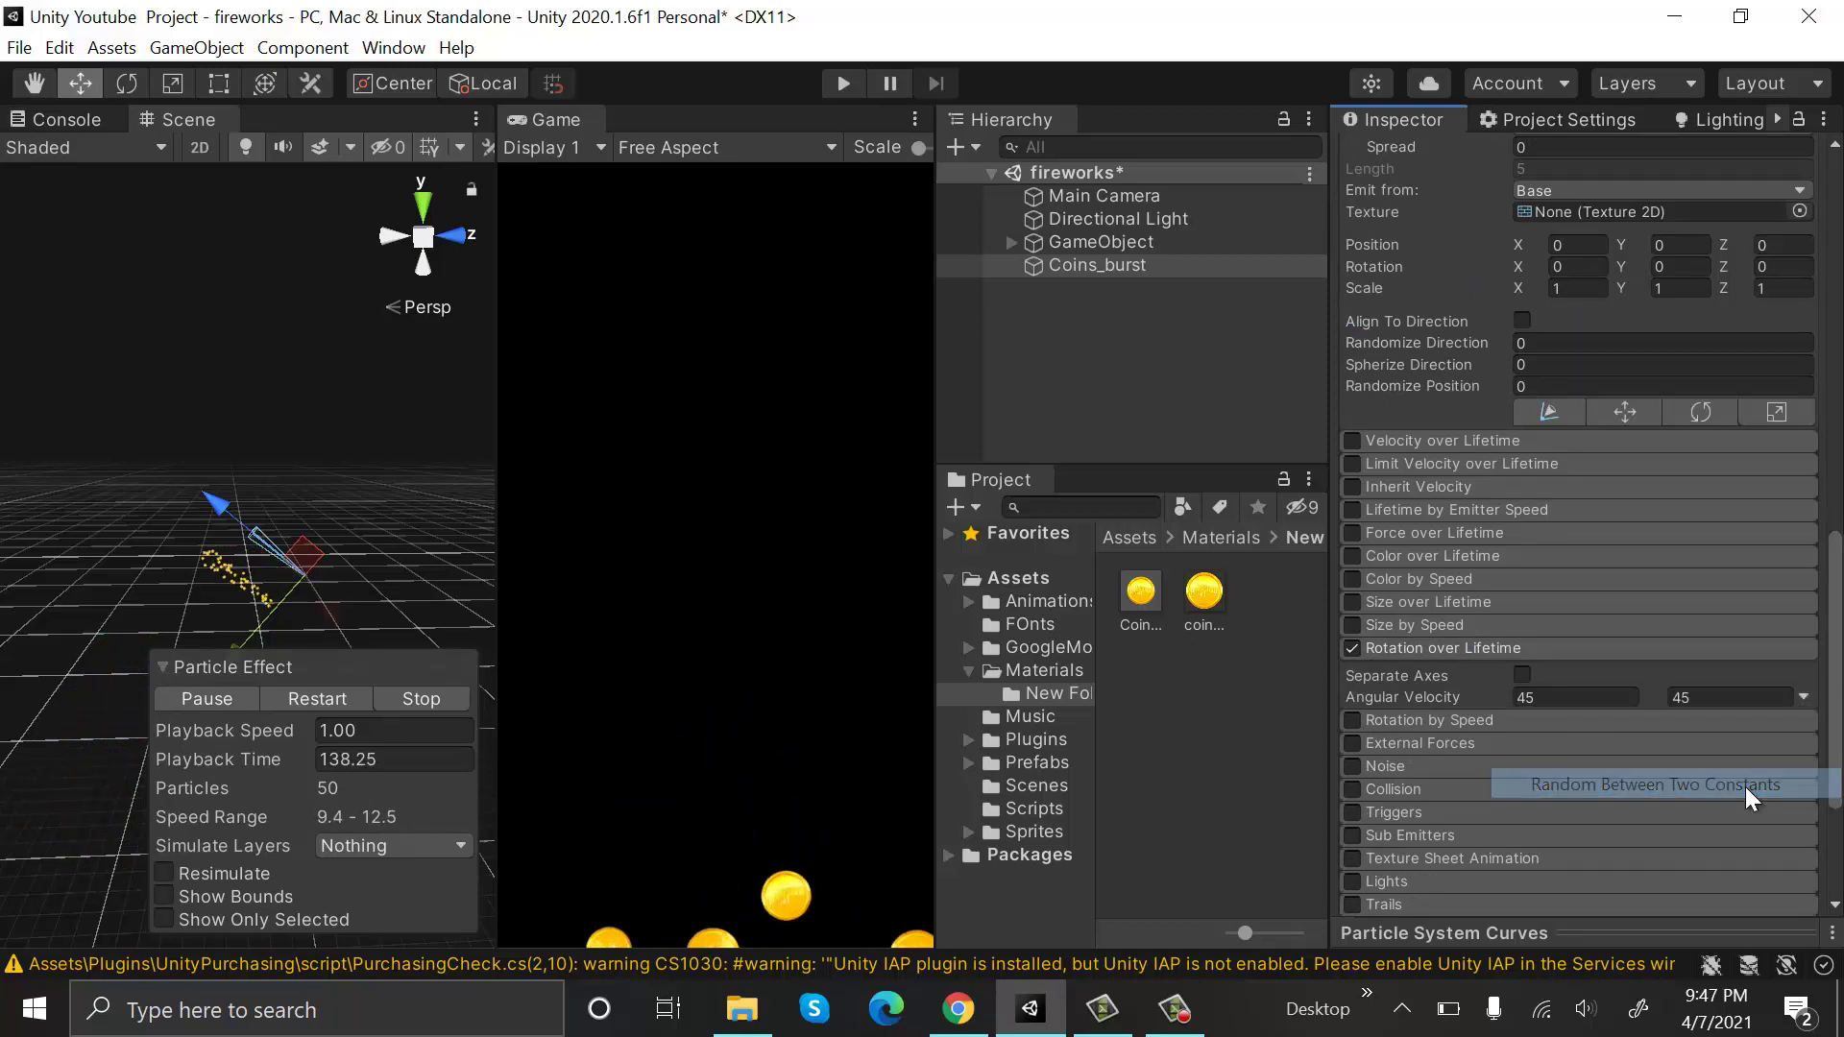
left_click(1629, 699)
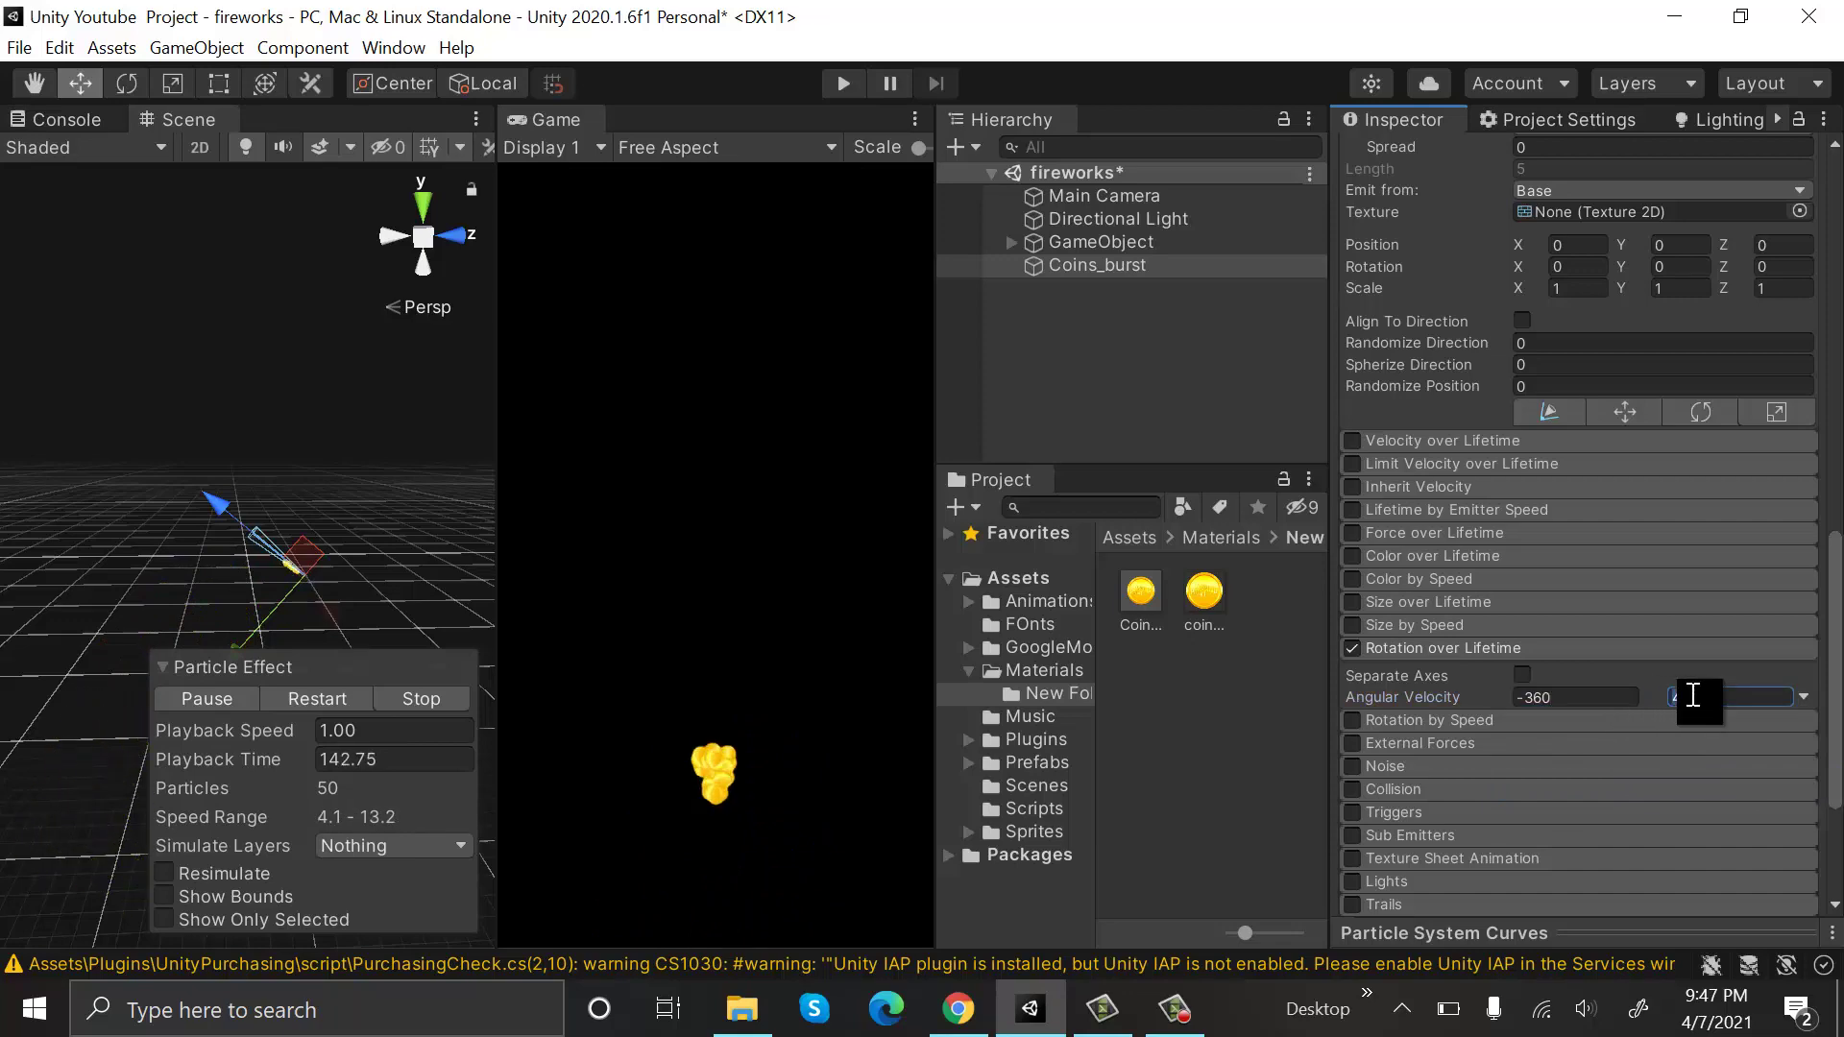
type("360")
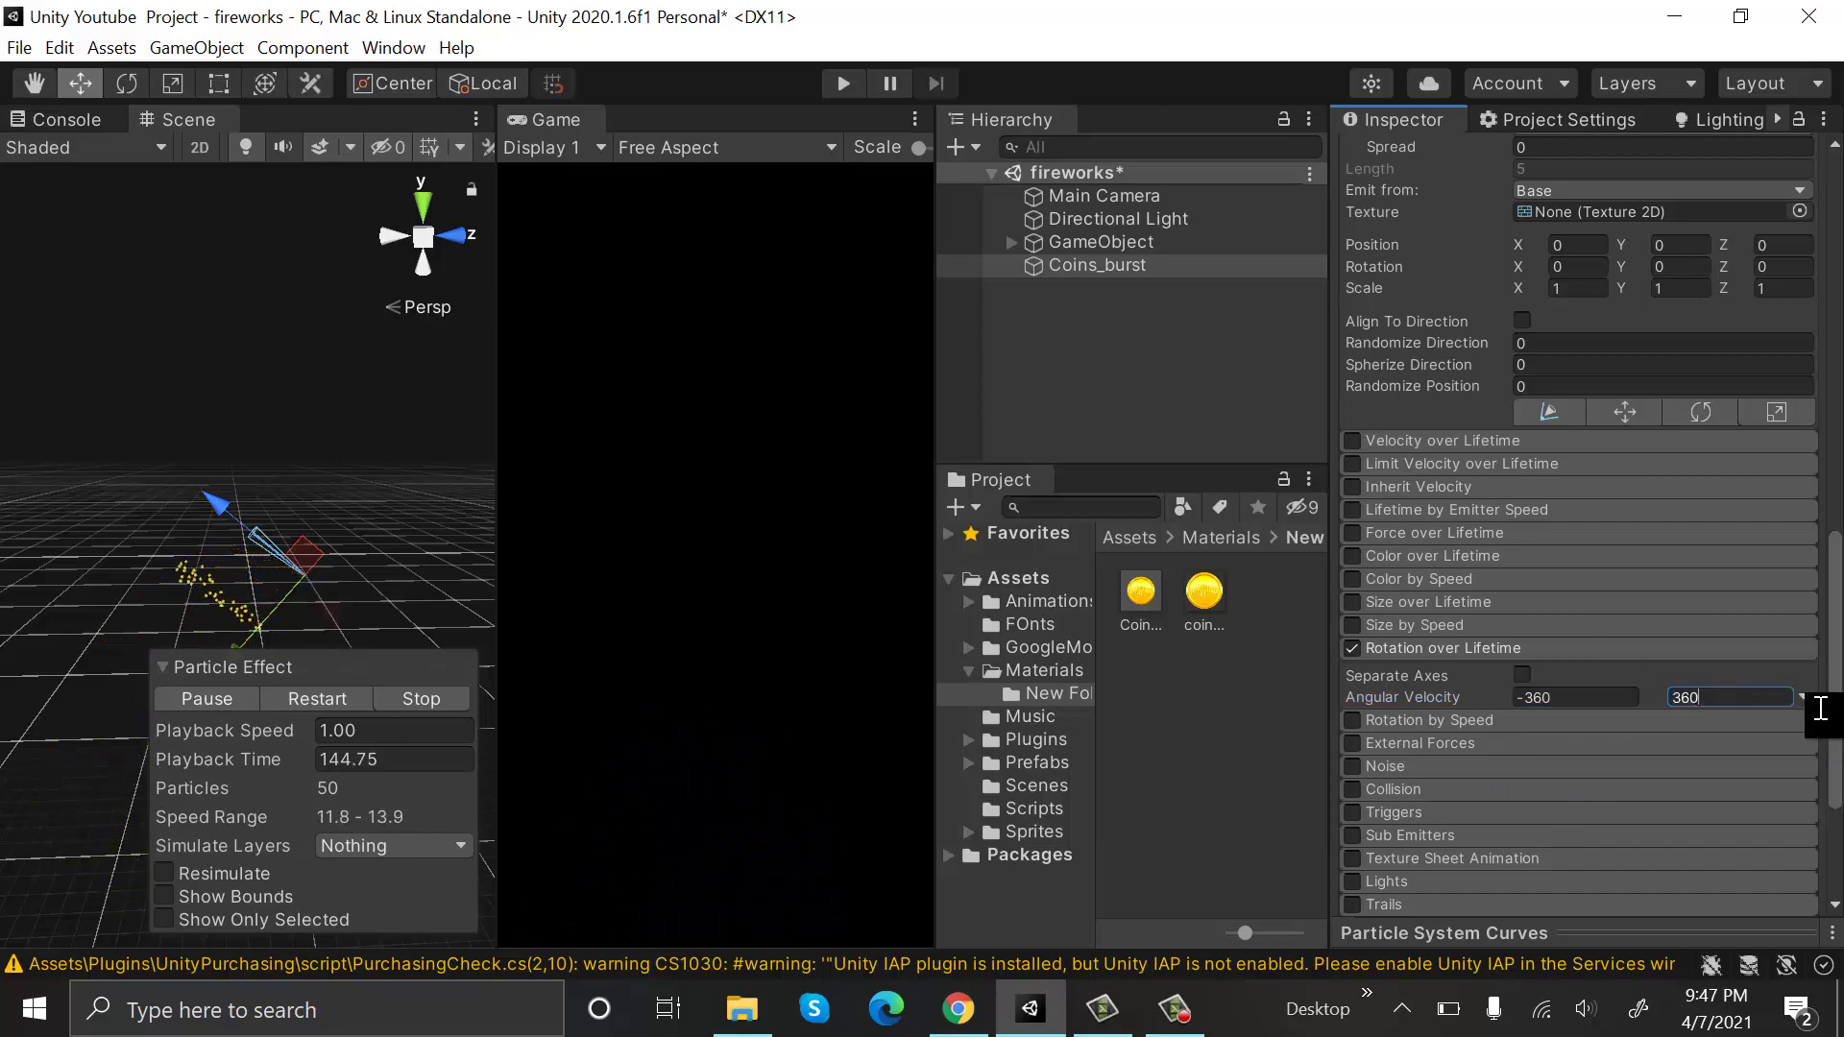
scroll(1766, 635, "up", 10)
Move the Coins_burst emitter up and back to position 0, 2.3, 2.9.
left_click_drag(221, 500, 162, 485)
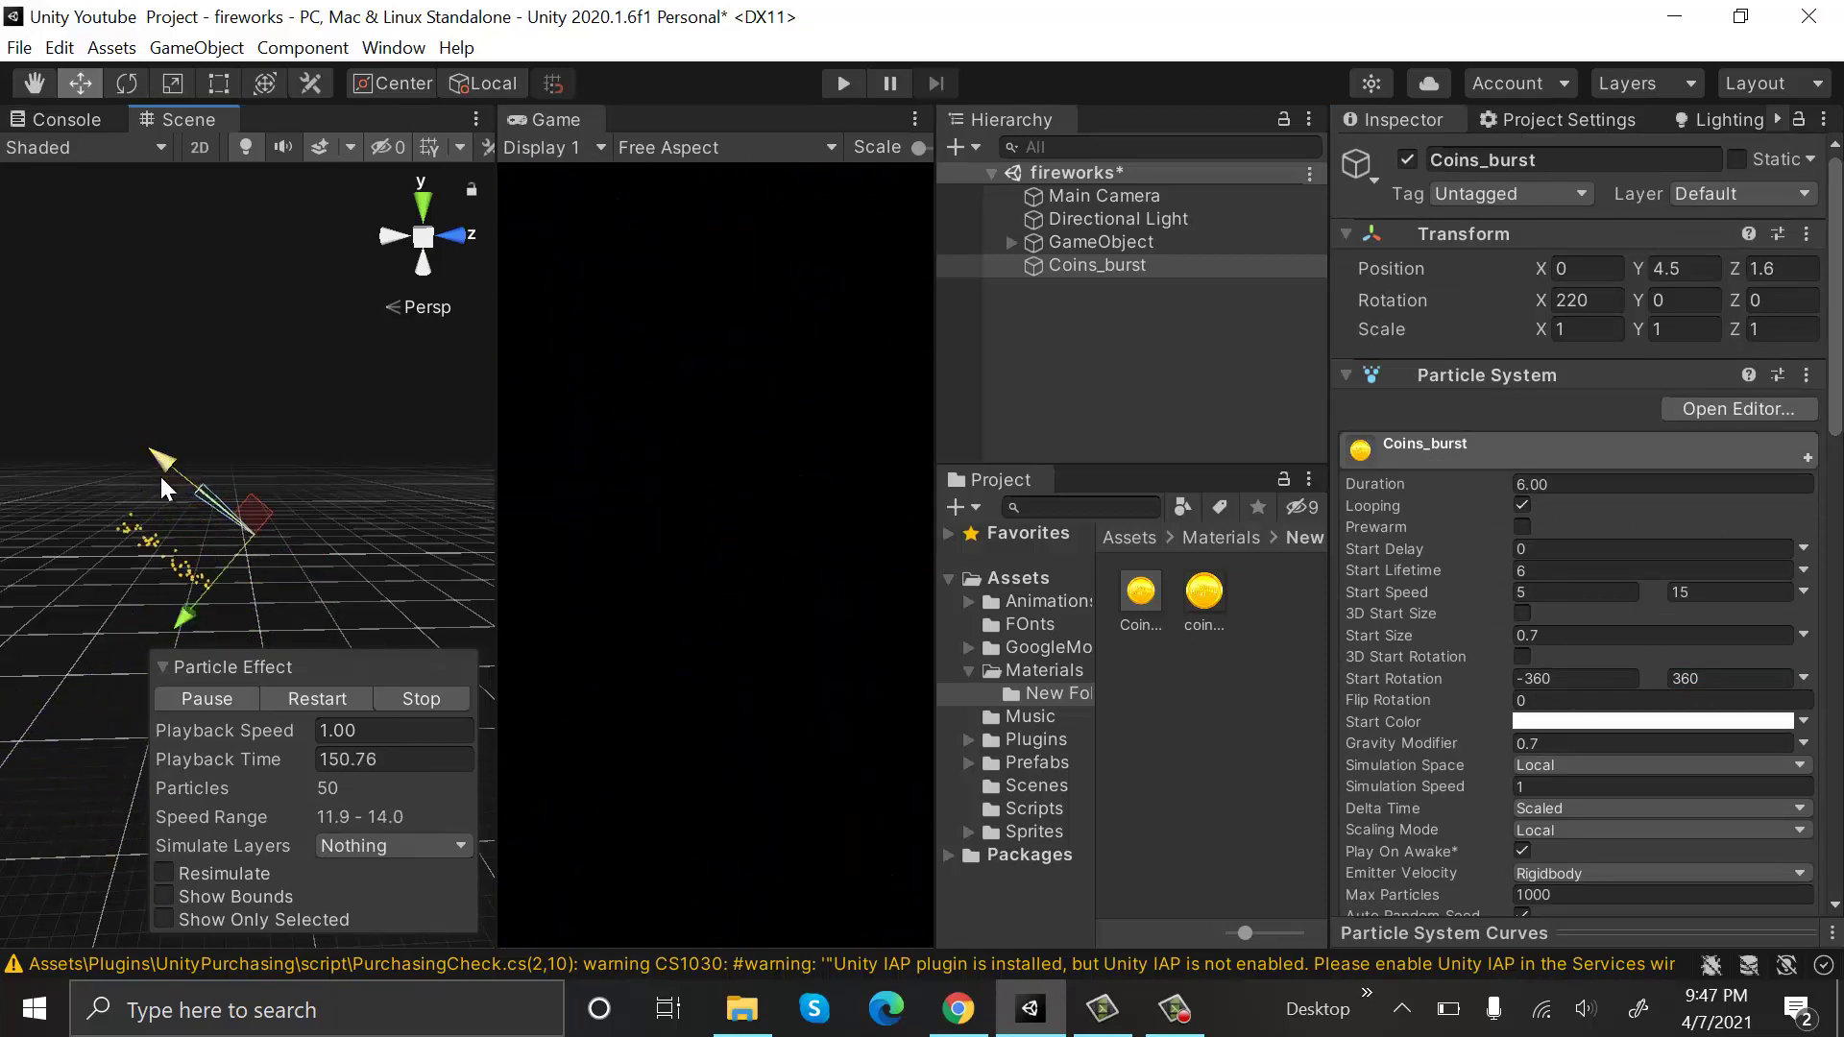
left_click_drag(170, 609, 175, 623)
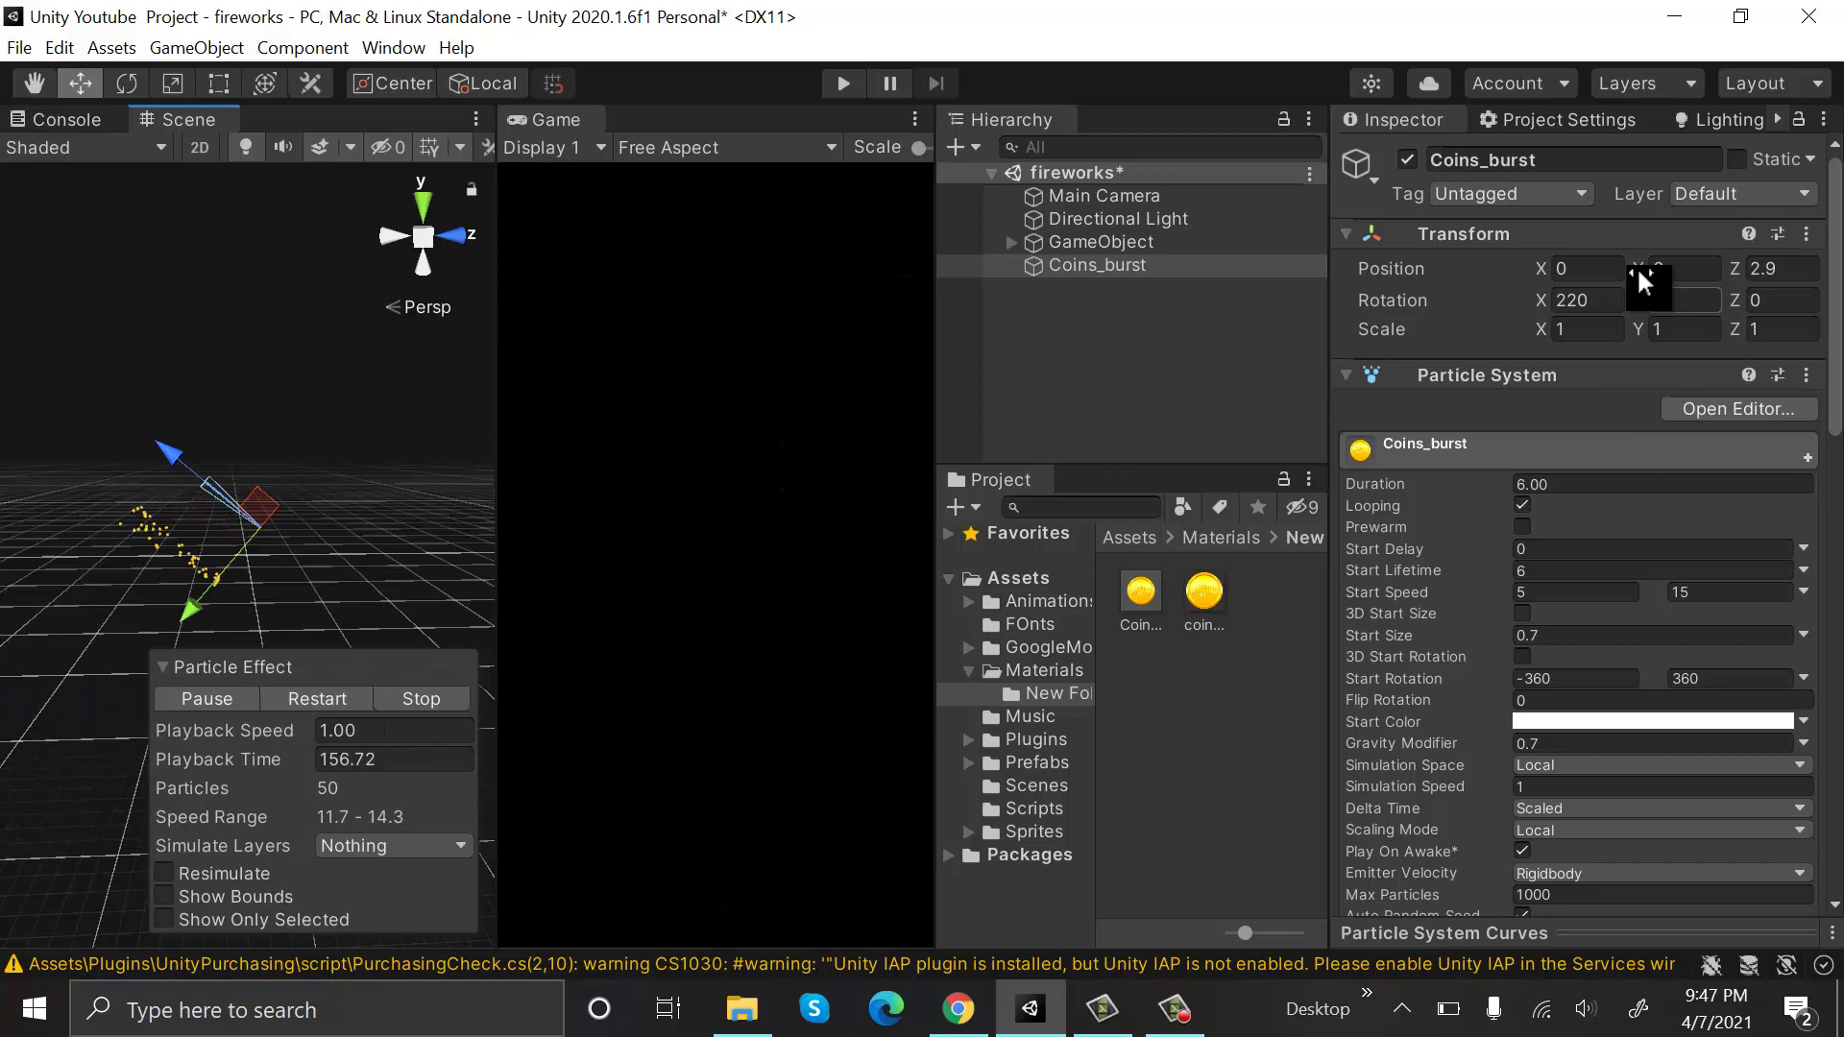
left_click(1635, 268)
left_click_drag(1633, 267, 1311, 326)
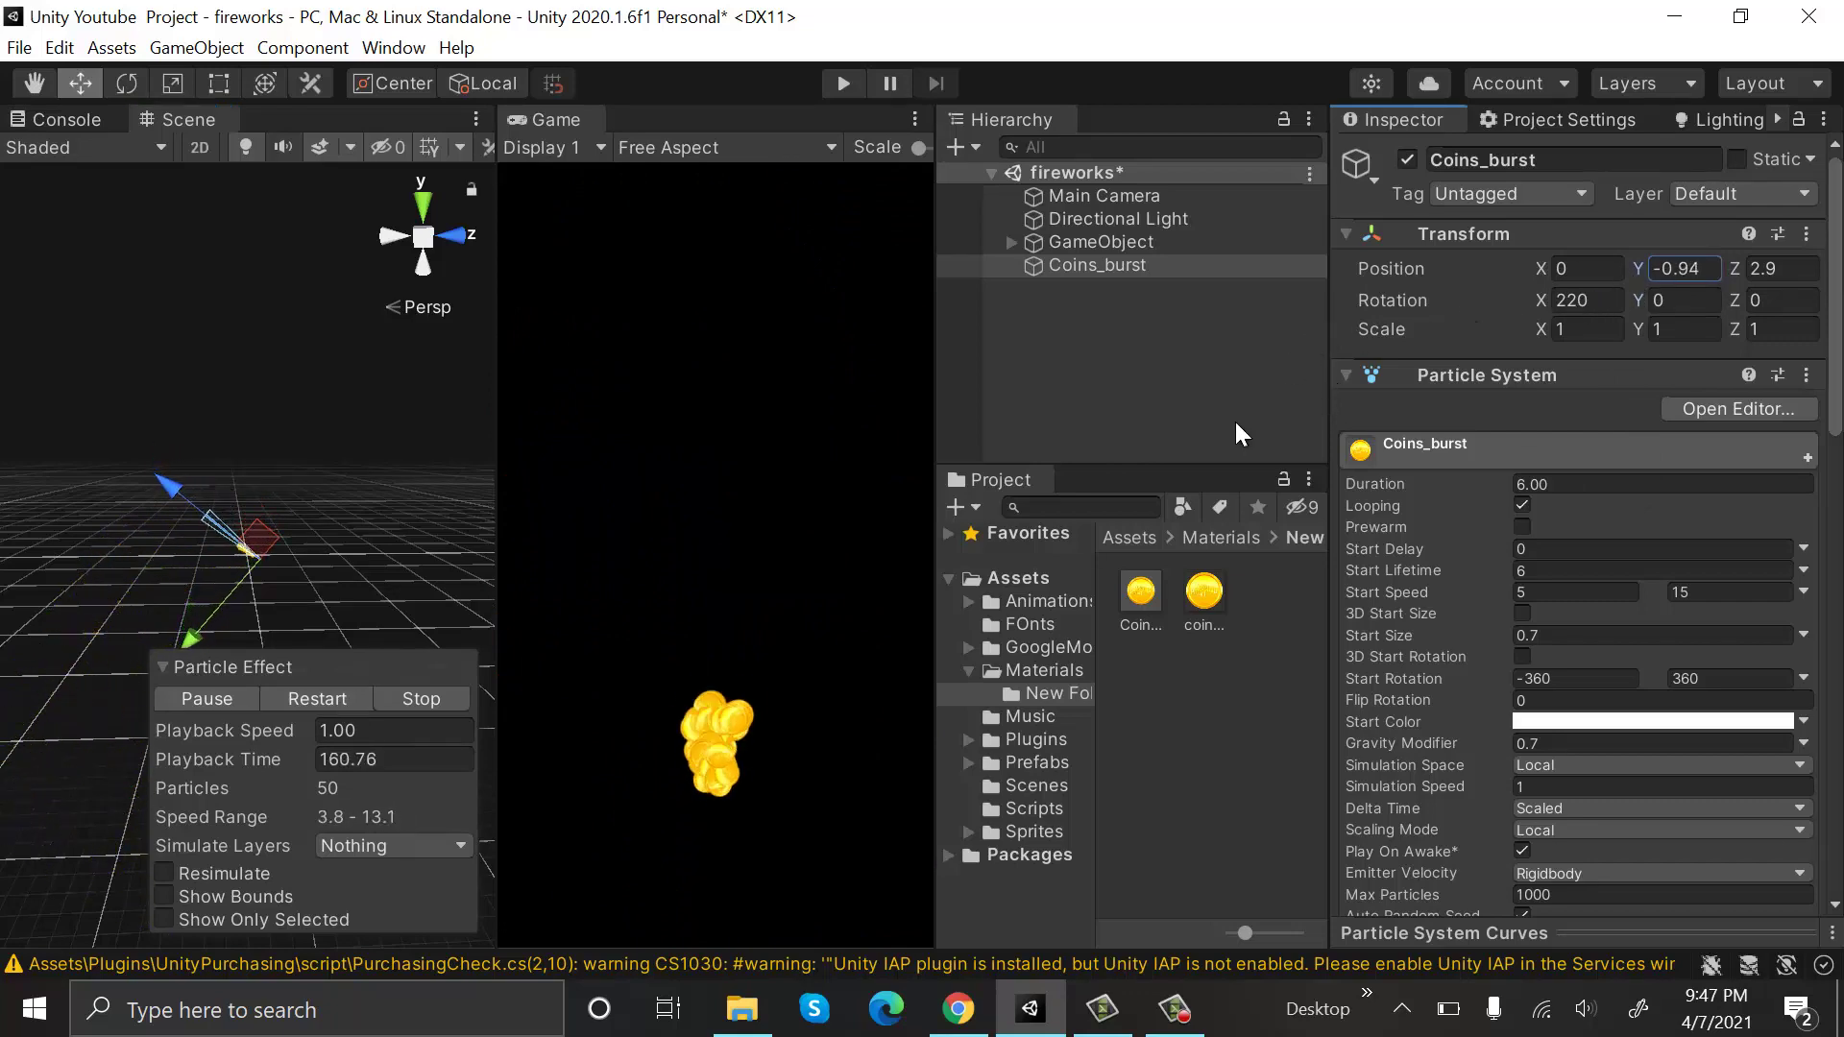
left_click(1664, 261)
type("0")
type("2.3")
key("Return")
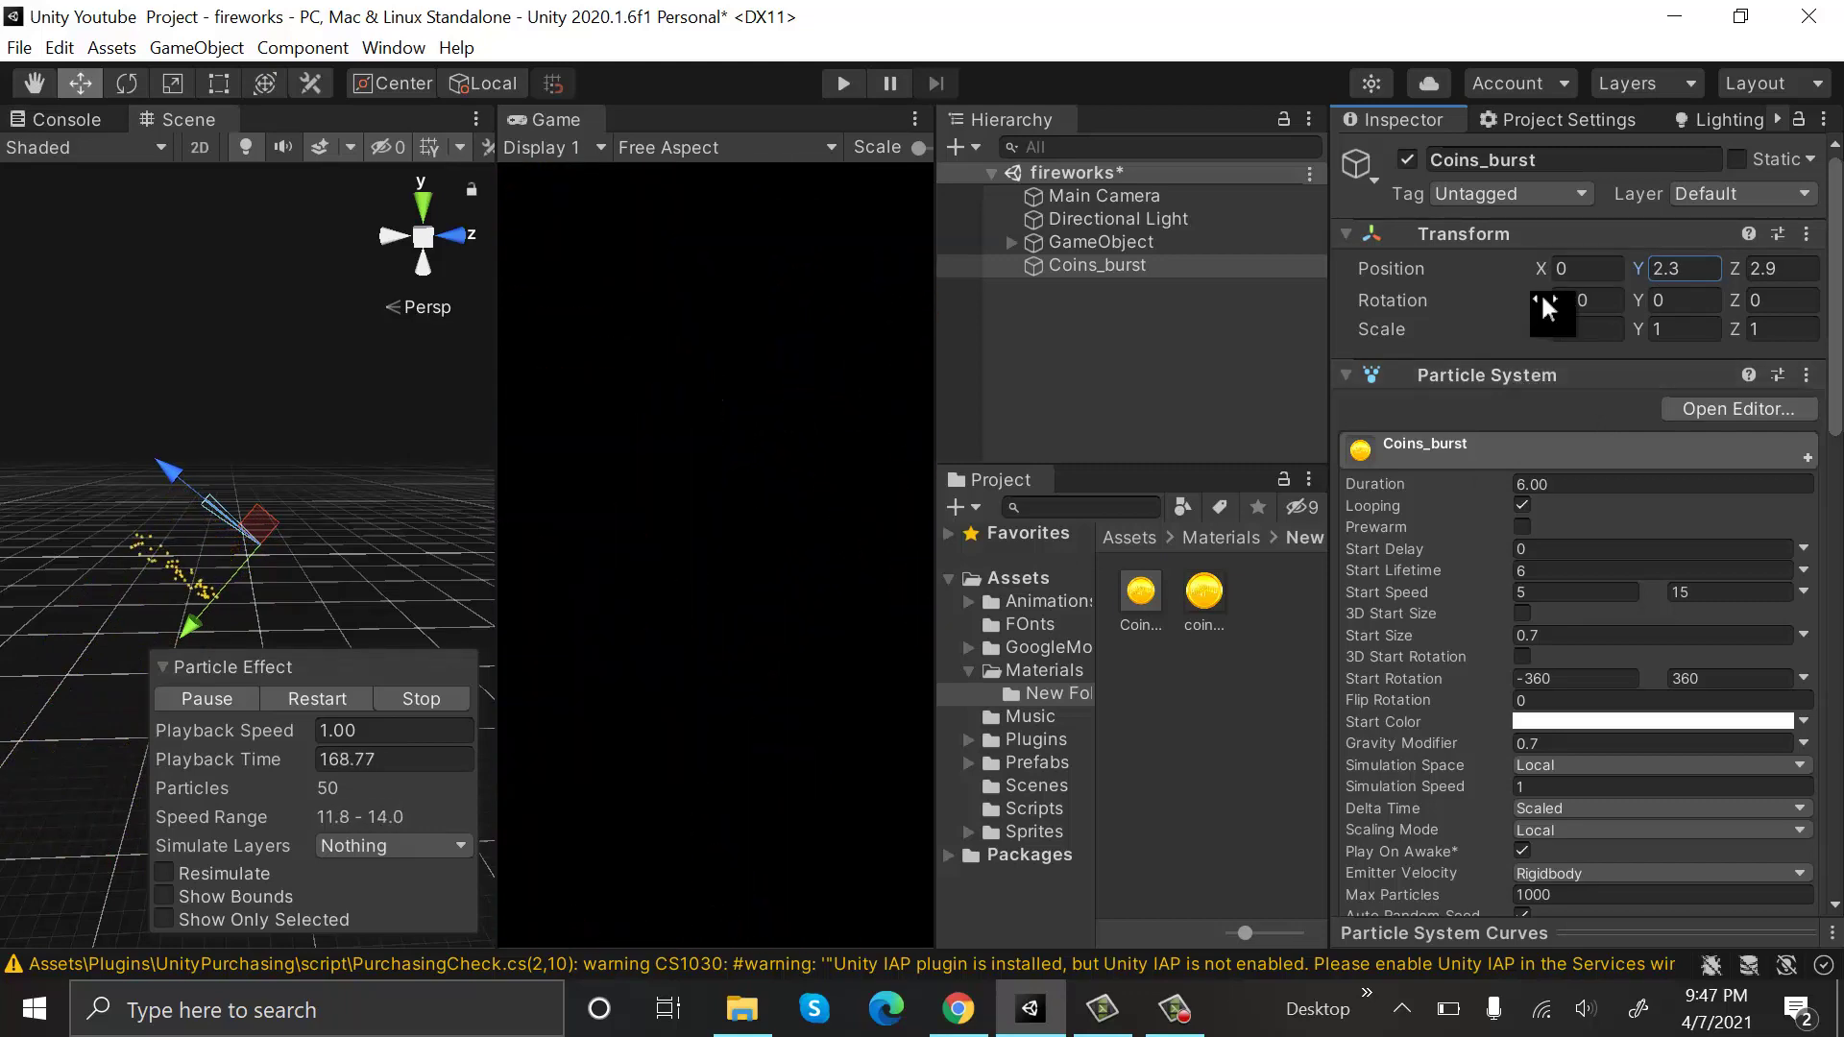
Set the emitter's X rotation to -90, tilt it further to about -118, and dock the Game view into a larger panel.
left_click(1543, 298)
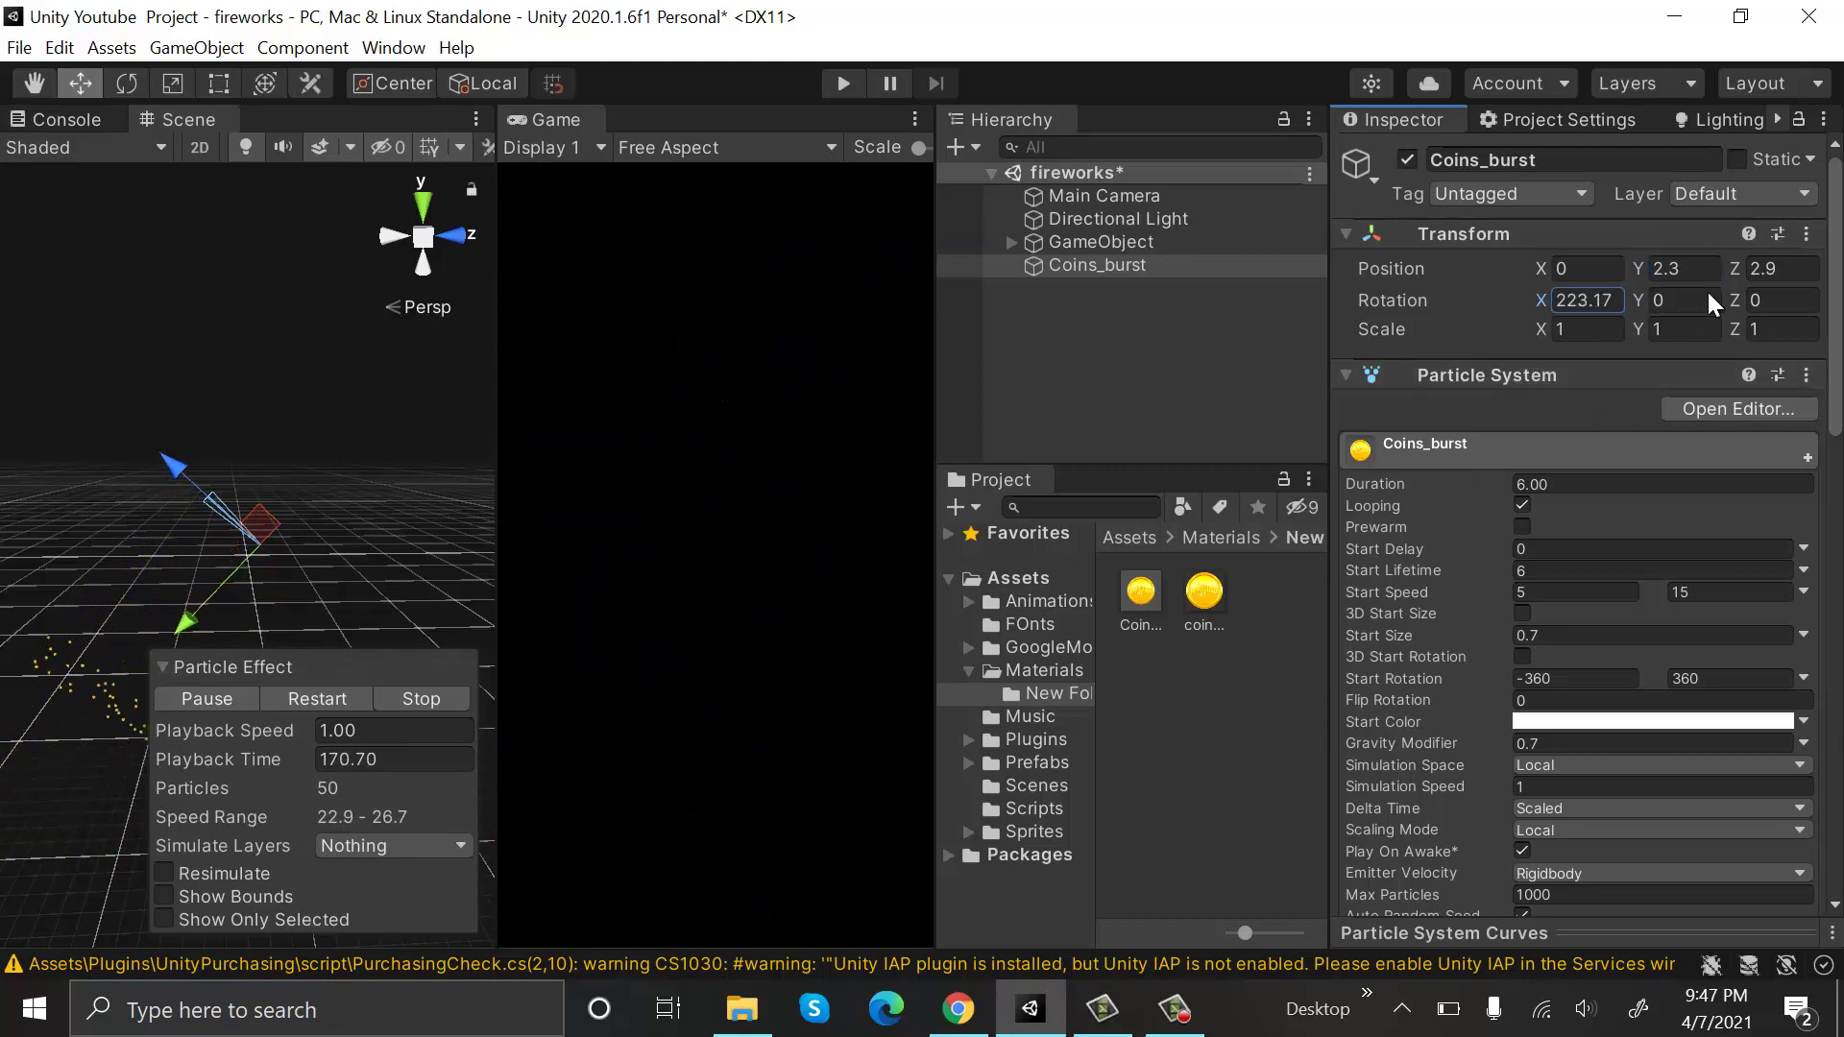
left_click(1580, 300)
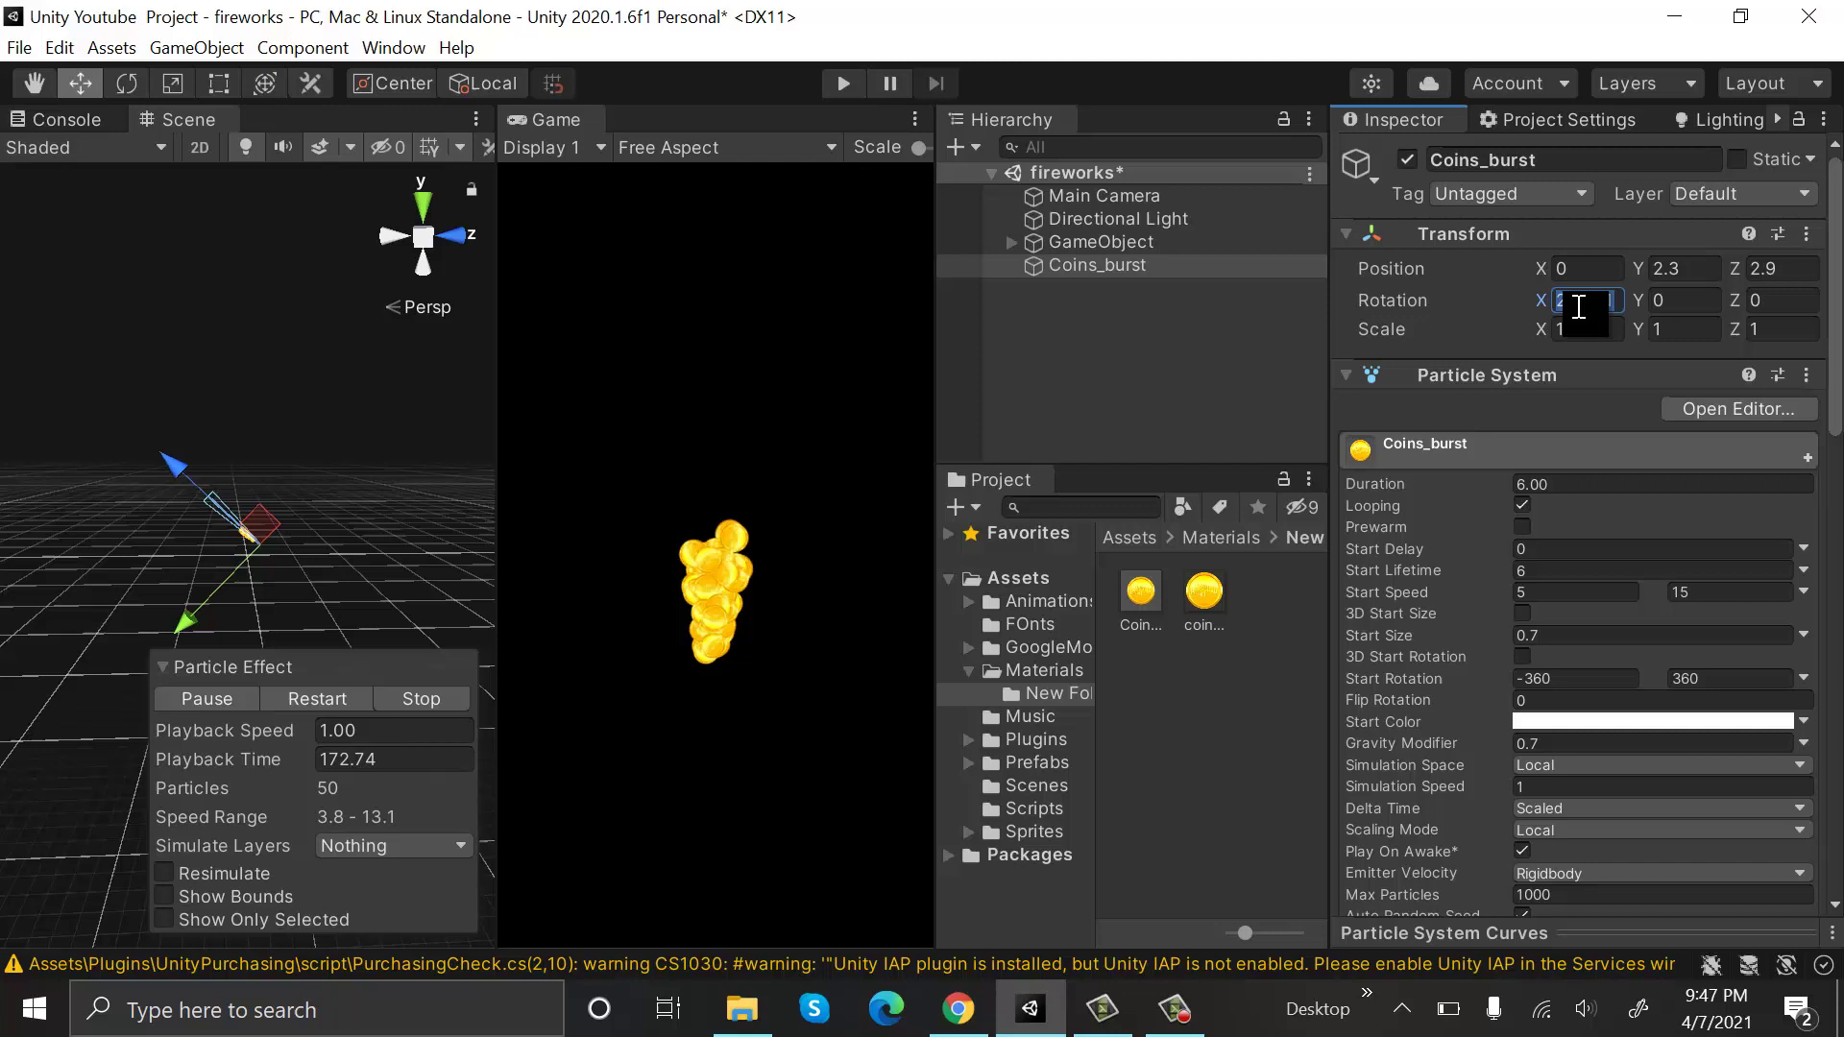
type("9")
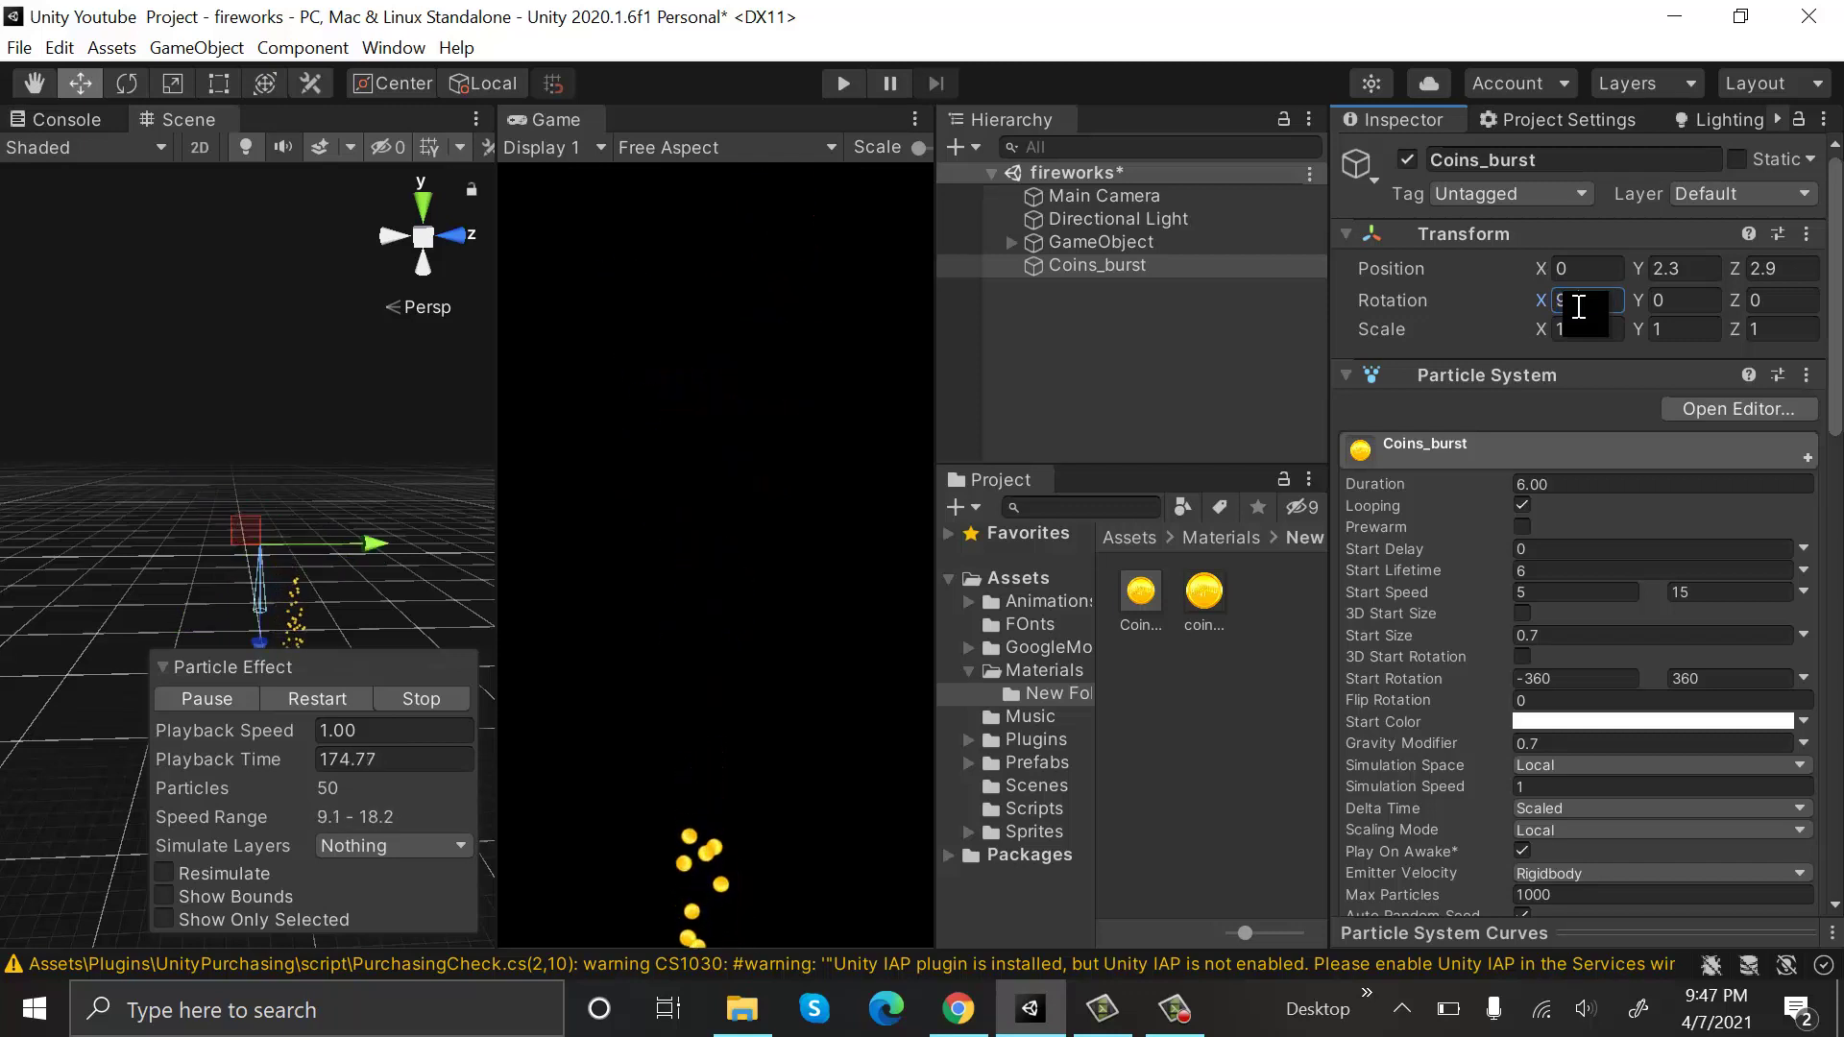
type("090")
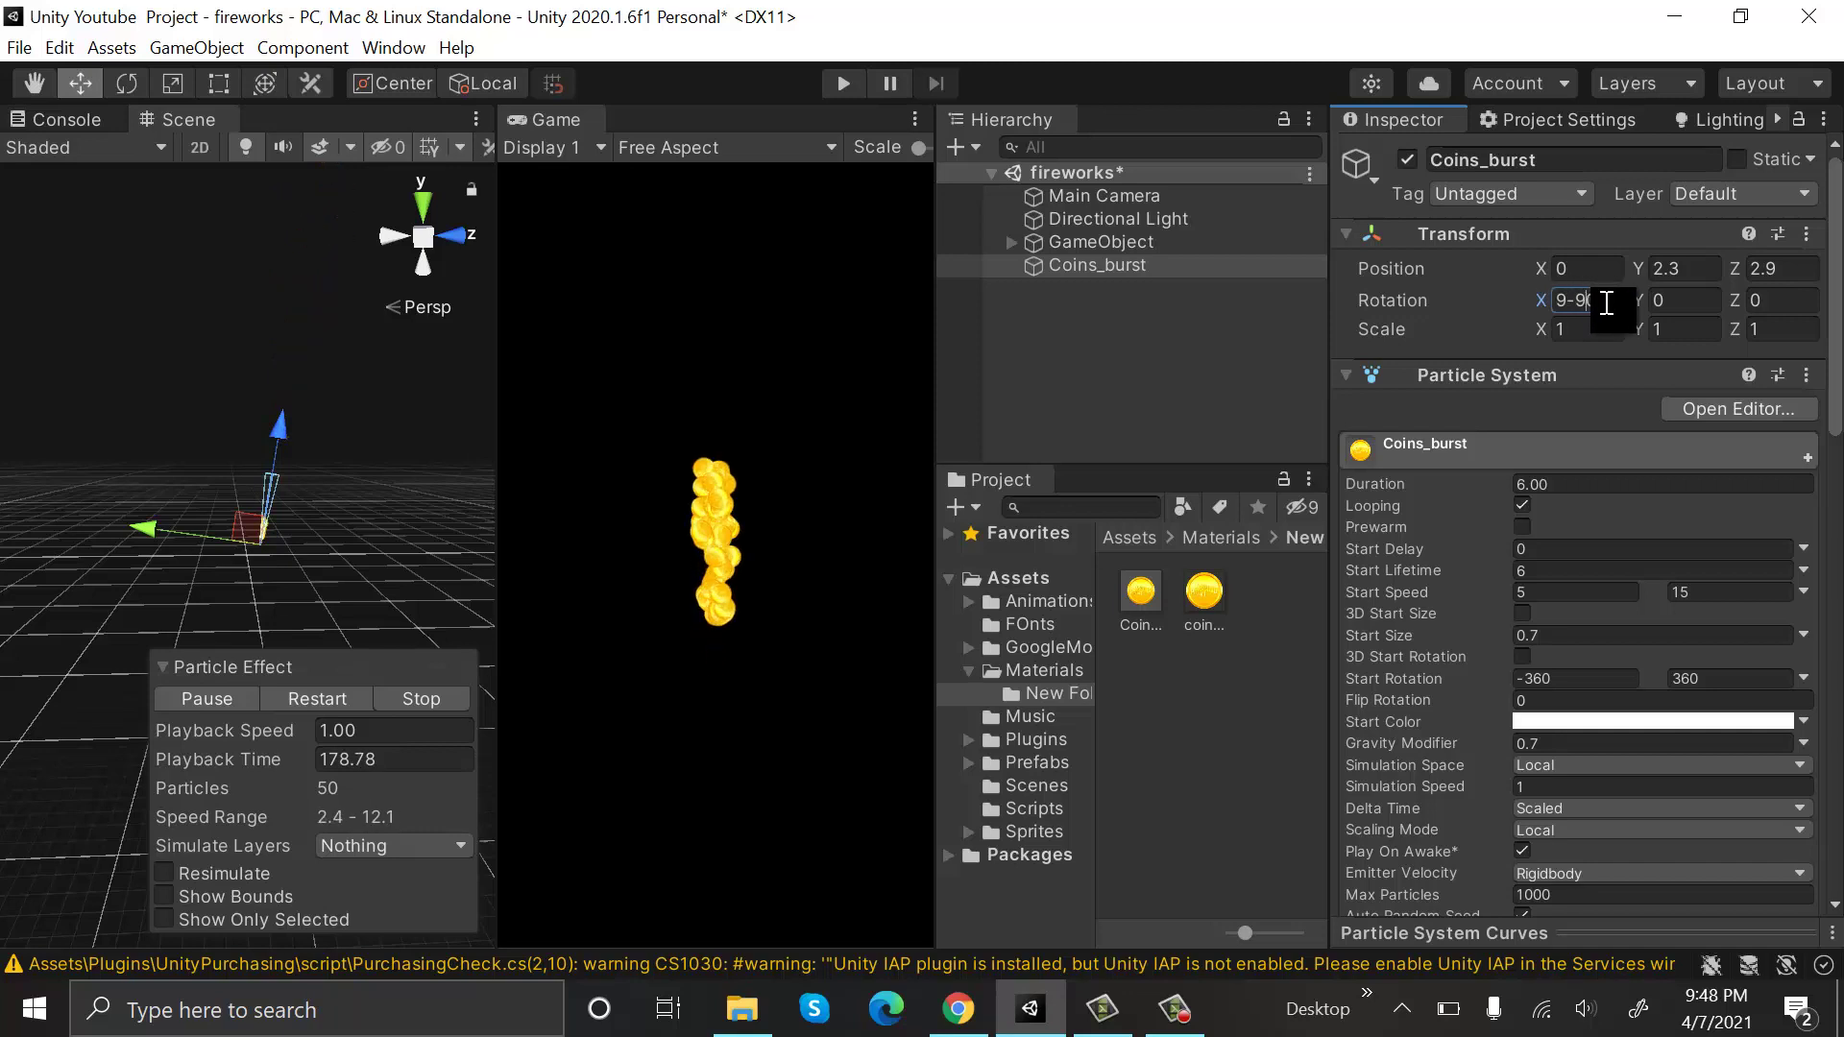
key("ctrl+a")
type("-90")
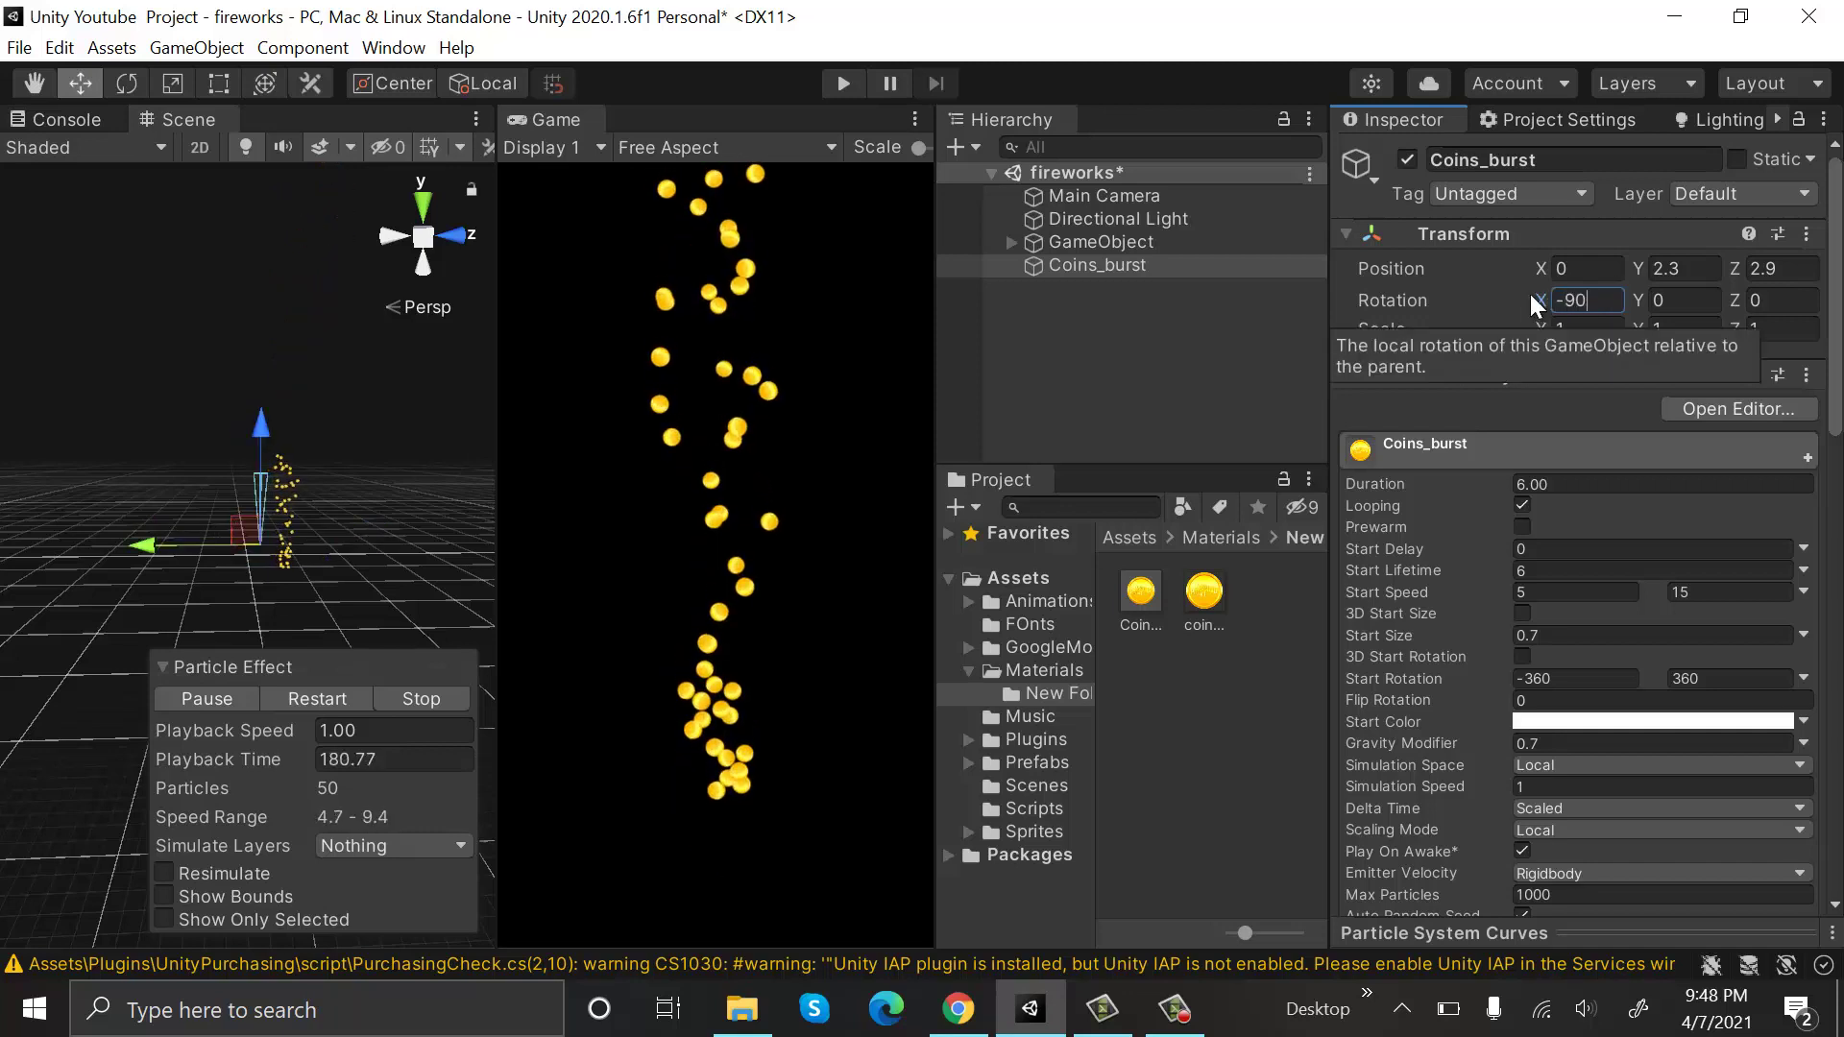
key("Return")
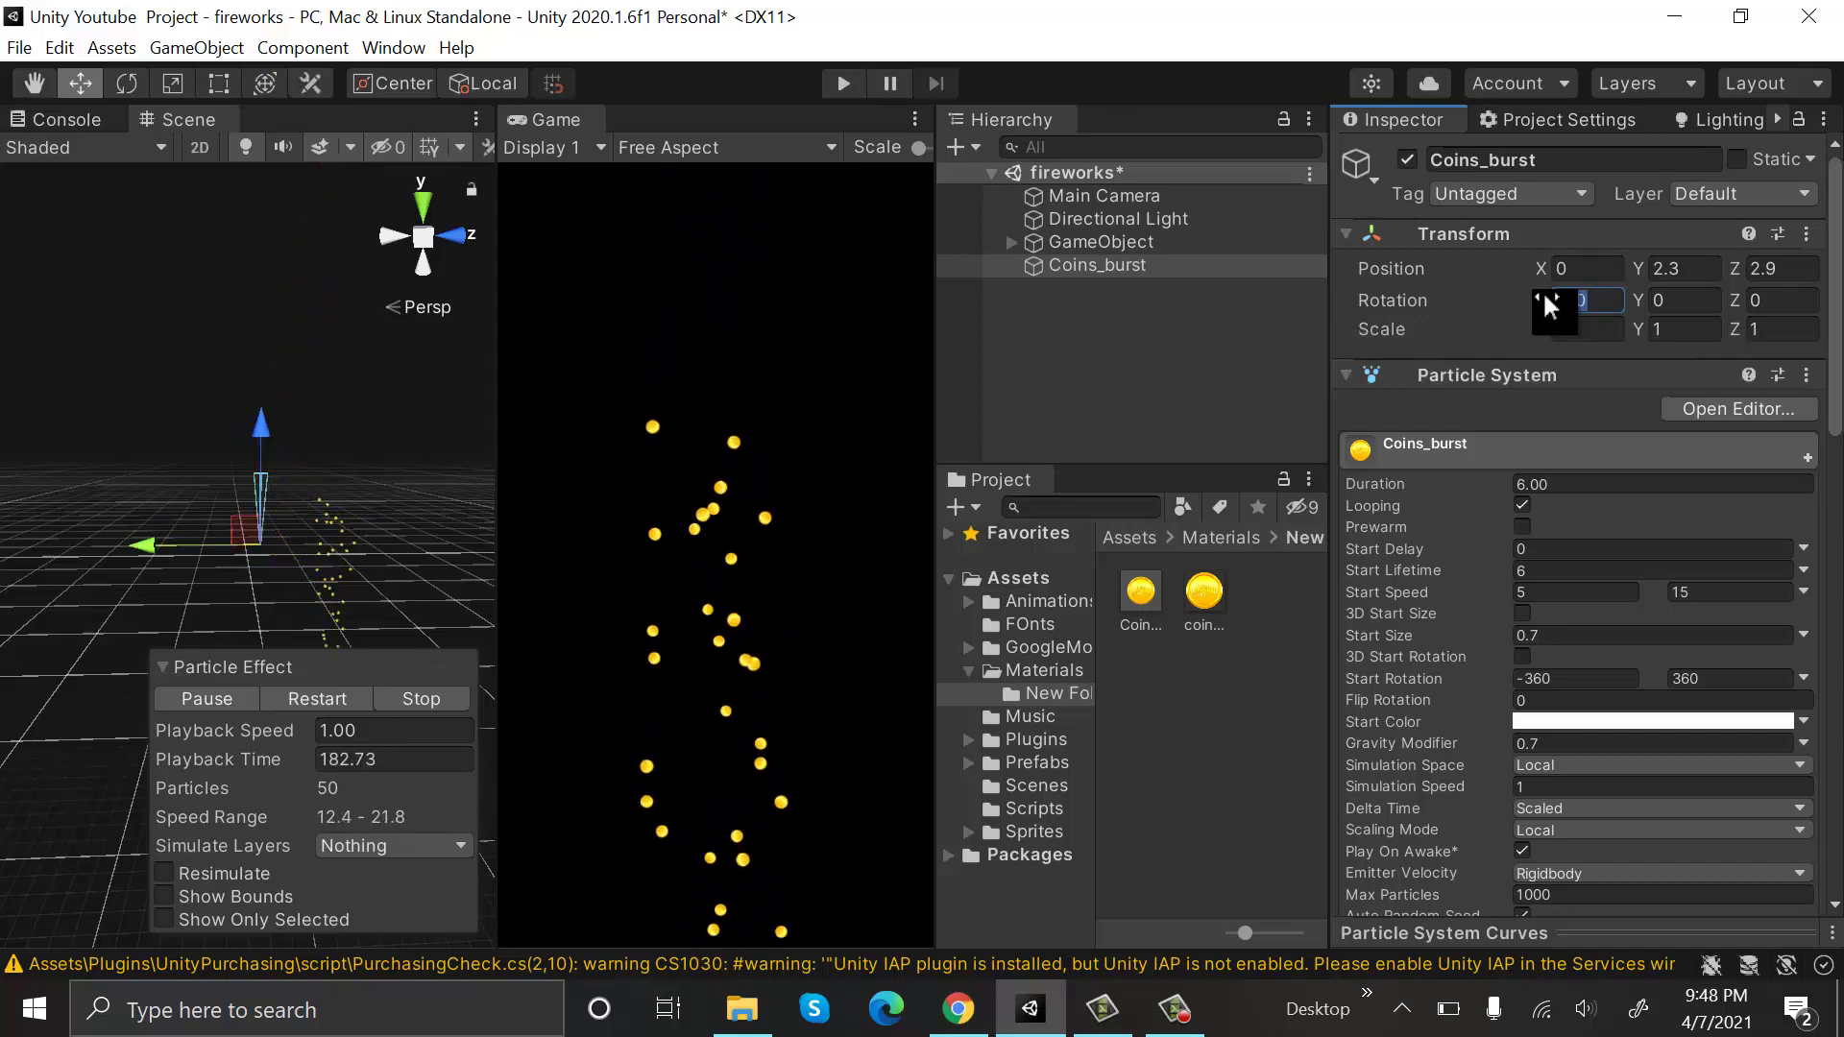
left_click_drag(1537, 290, 1438, 296)
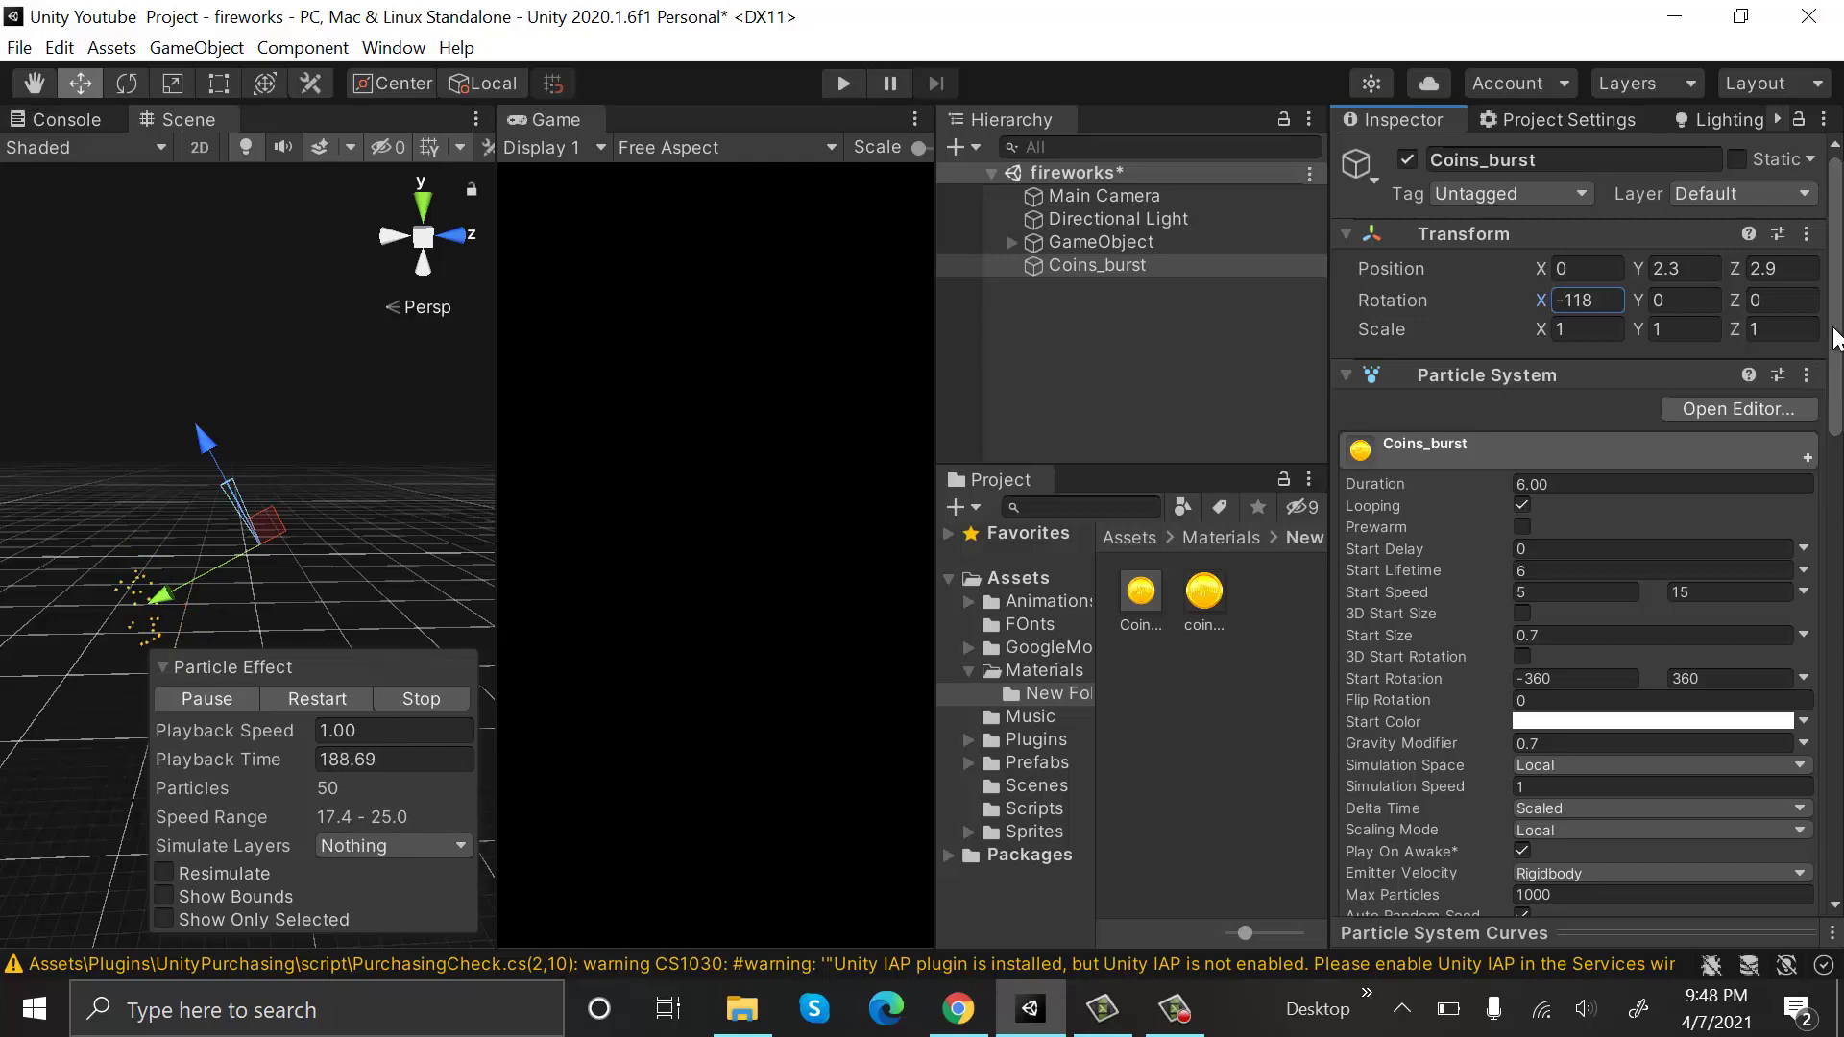
left_click_drag(538, 127, 251, 121)
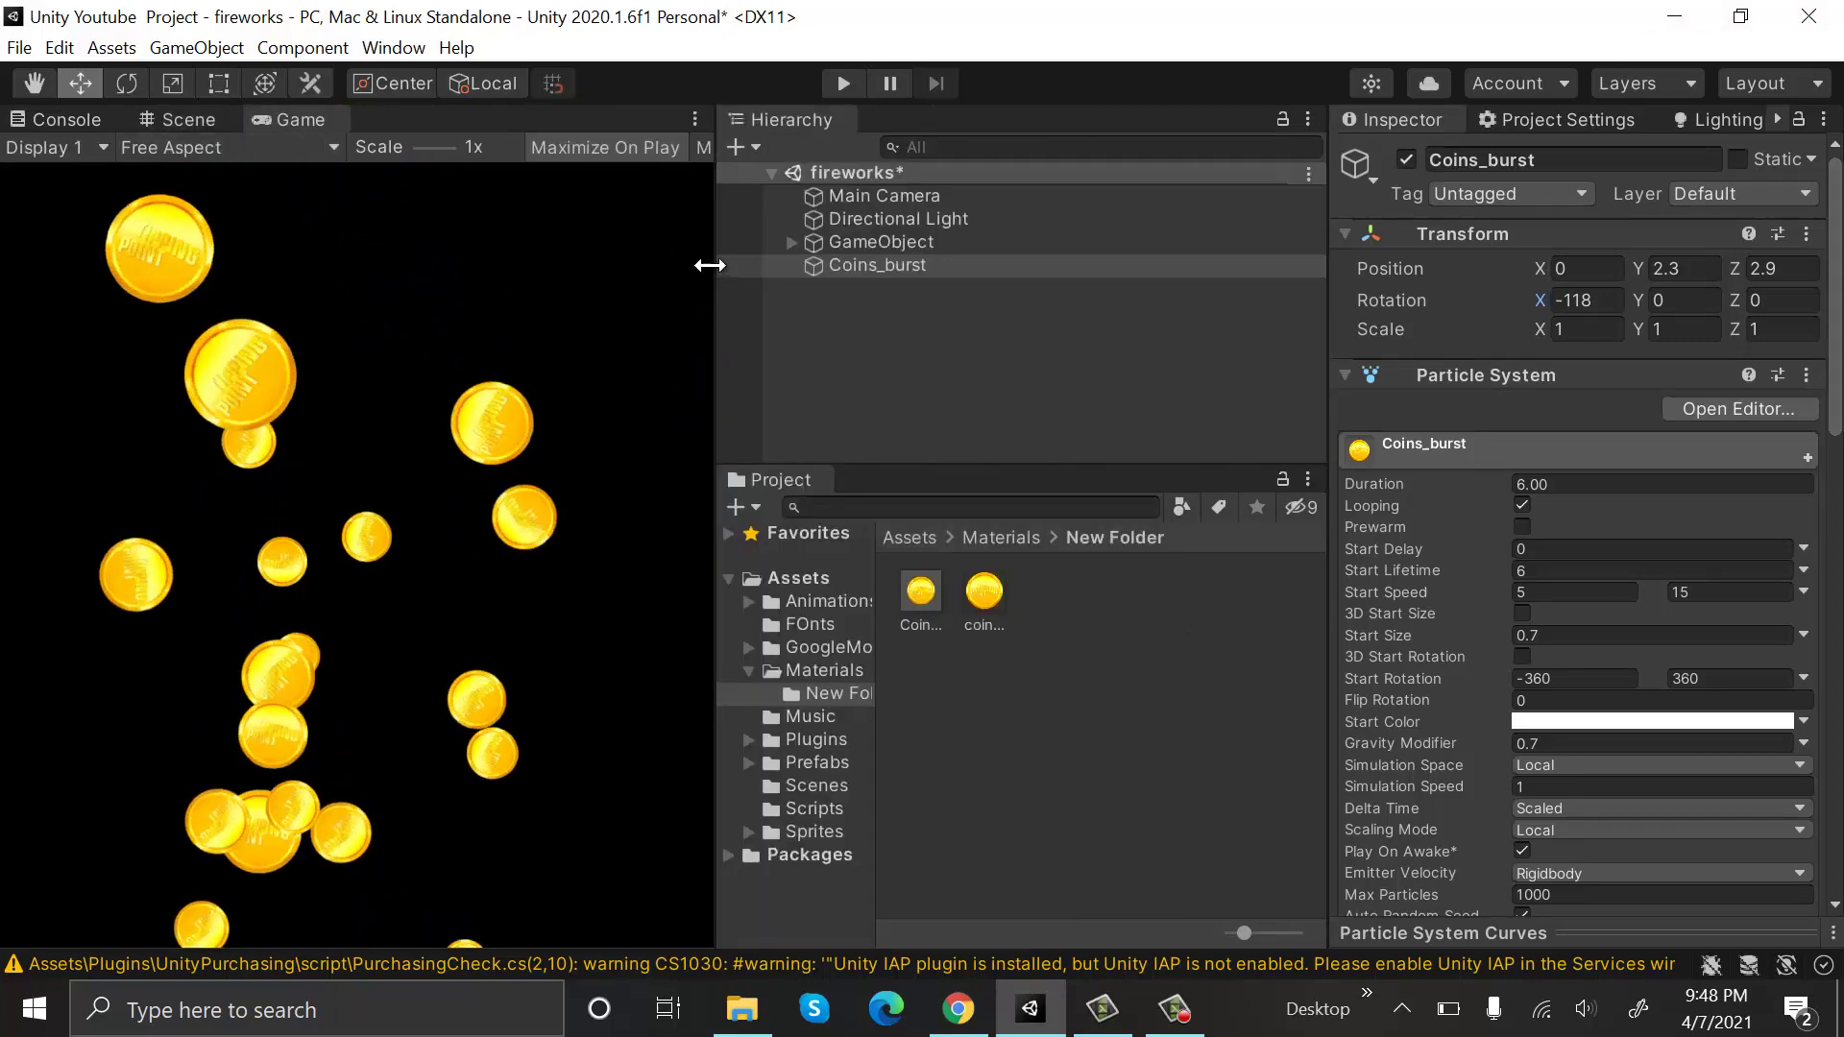
Widen the docked Game view so it stretches across most of the editor window.
left_click_drag(712, 265, 1558, 270)
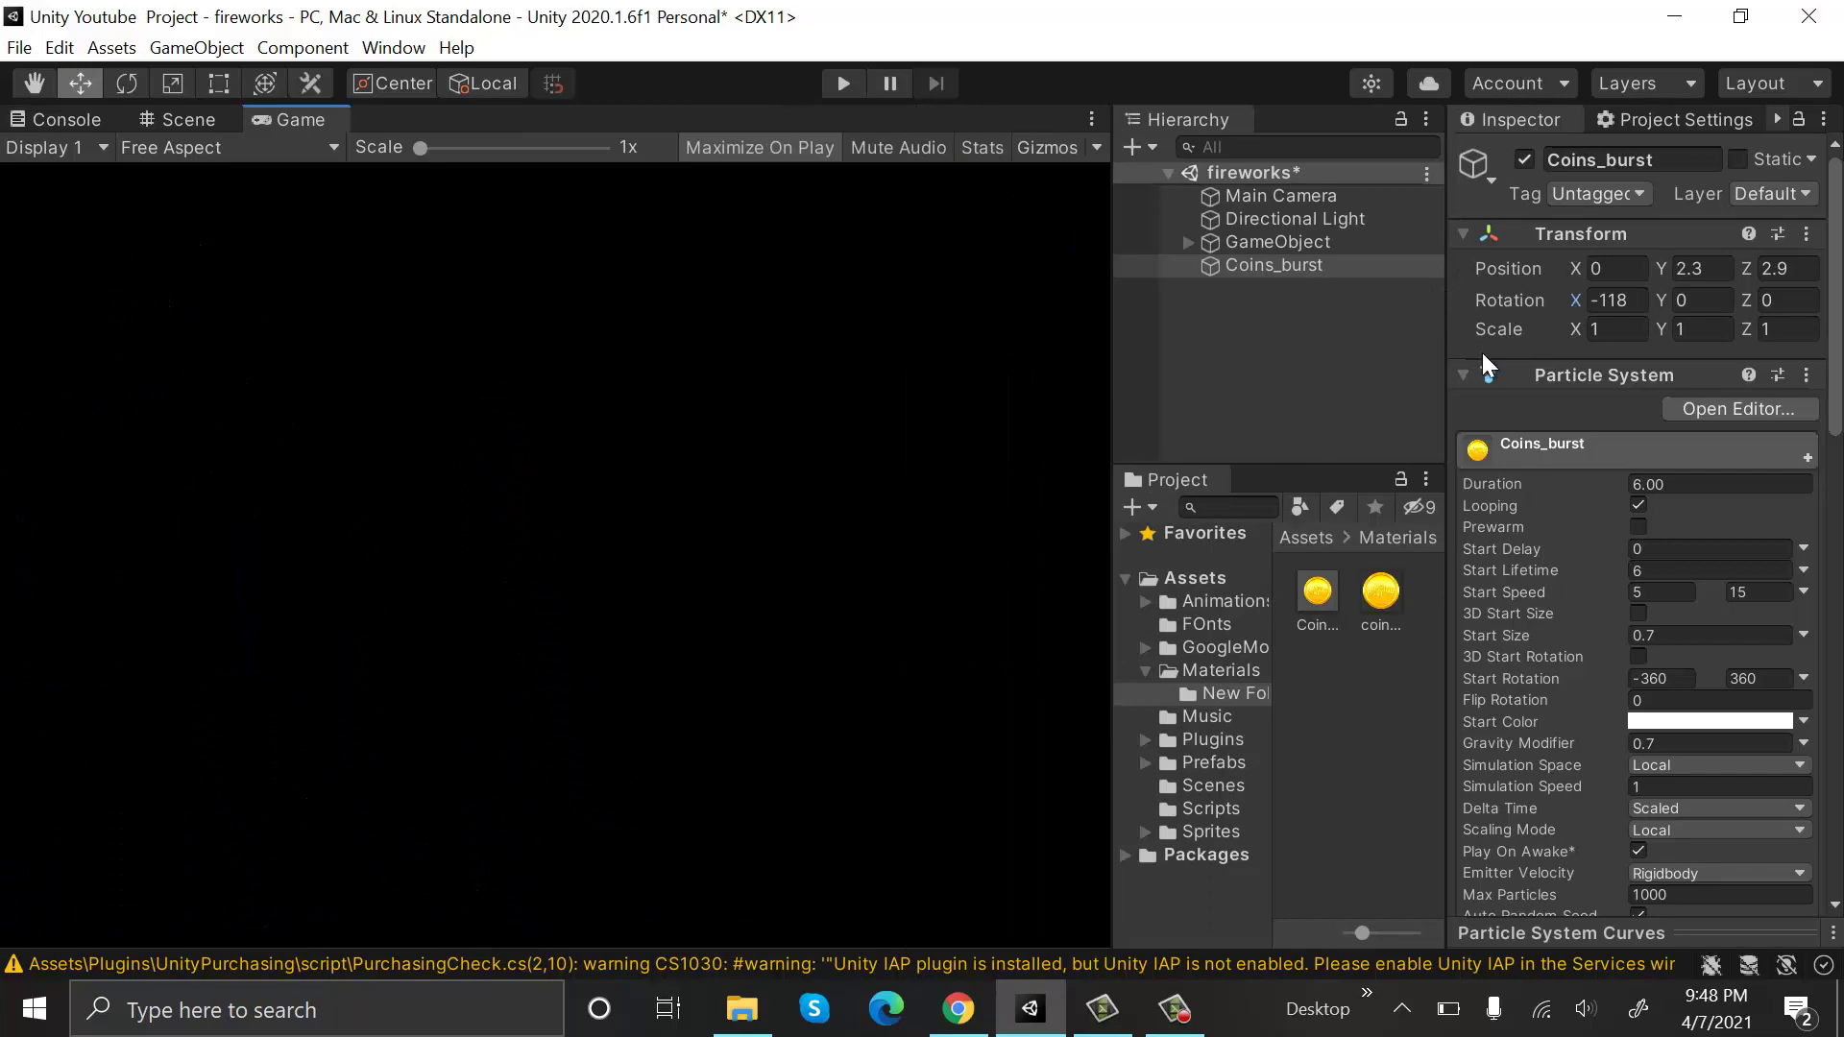